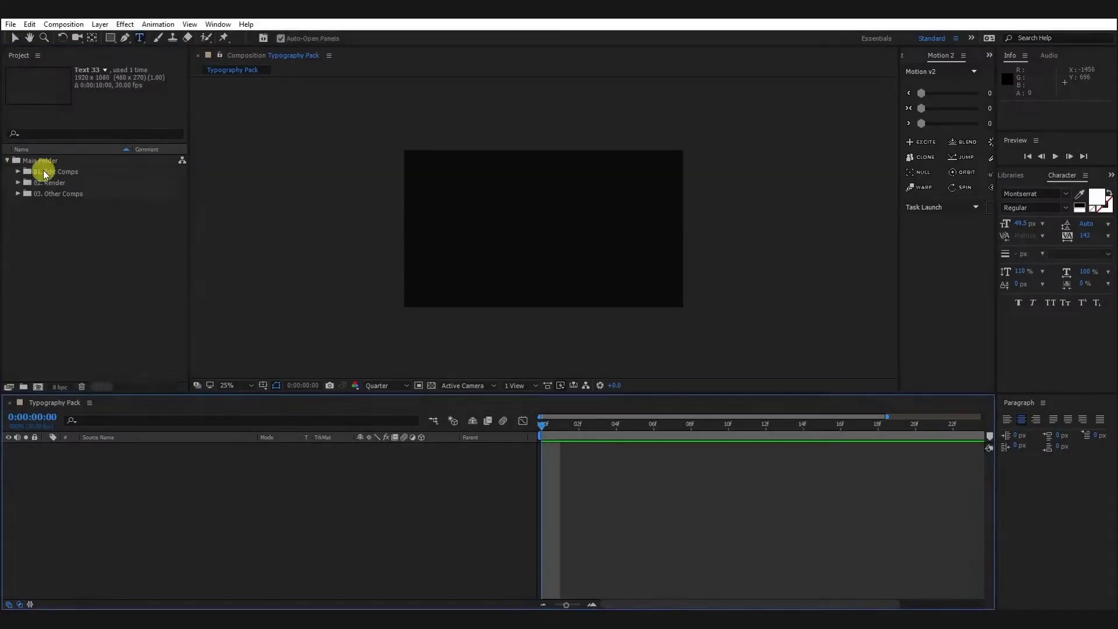
left_click(82, 260)
key("Return")
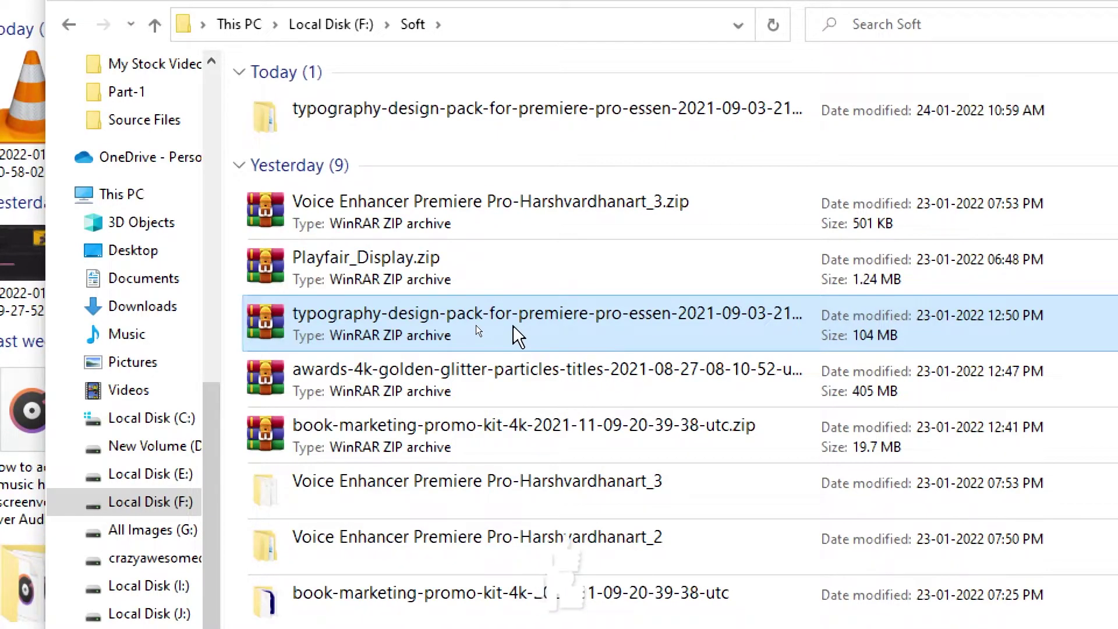
Step: Open the extracted typography design pack folder and check the font links listed in Font.txt inside its Fonts folder
left_click(489, 114)
double_click(461, 120)
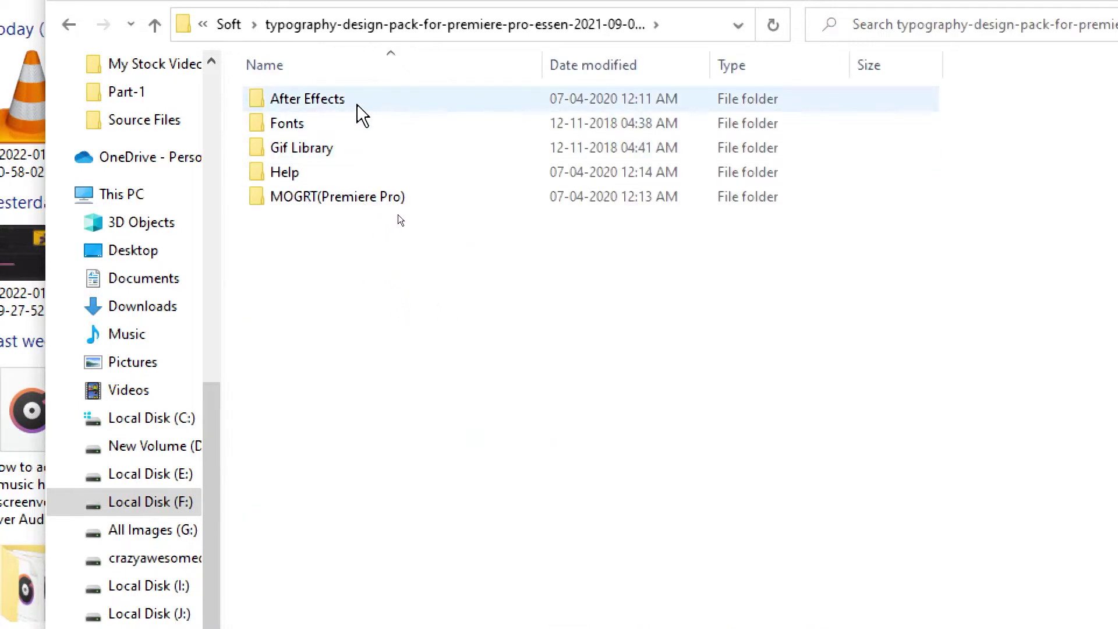
double_click(312, 125)
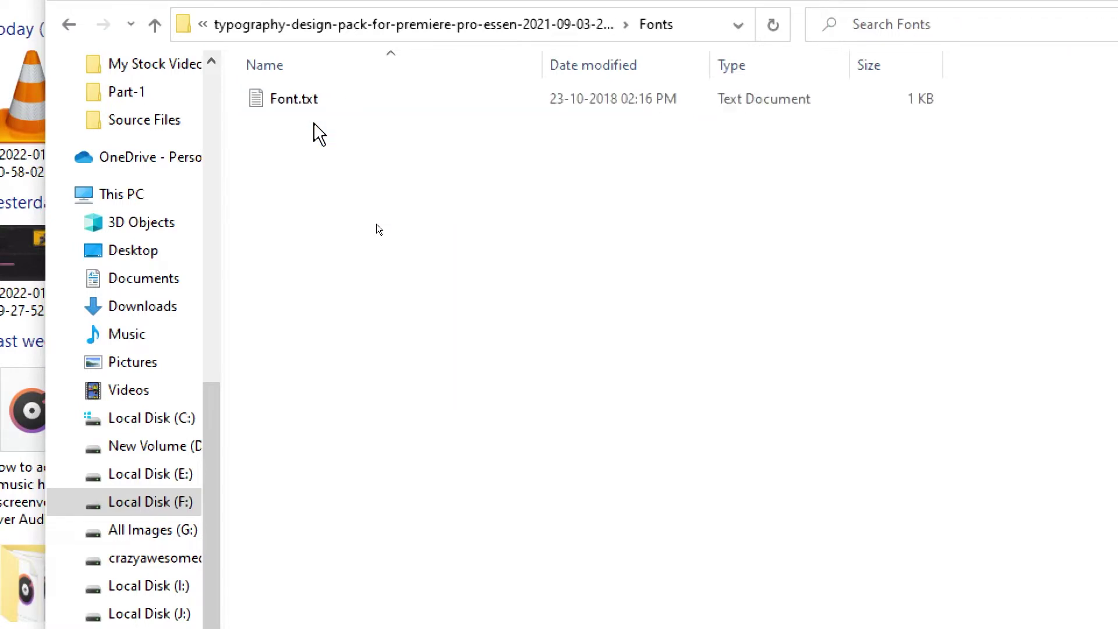
double_click(319, 111)
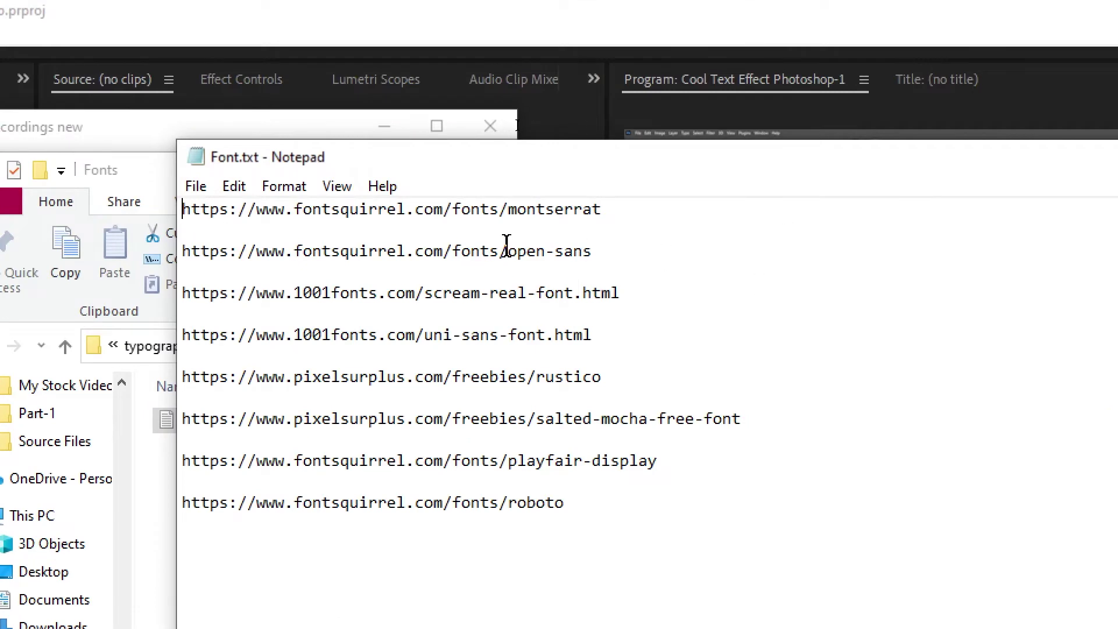
left_click_drag(509, 219, 610, 213)
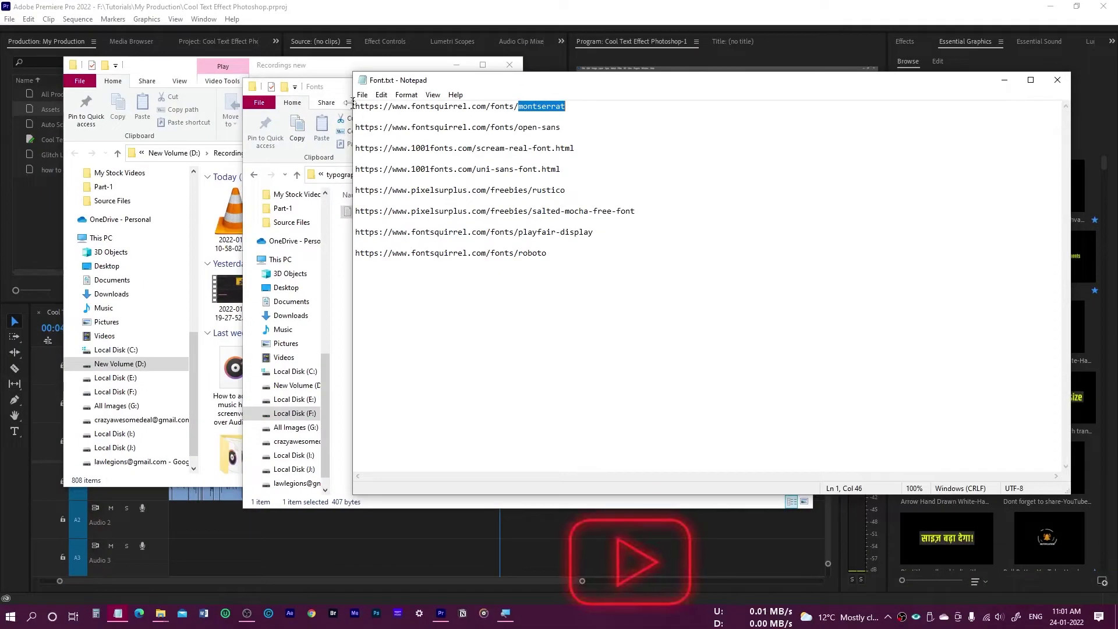
left_click(332, 86)
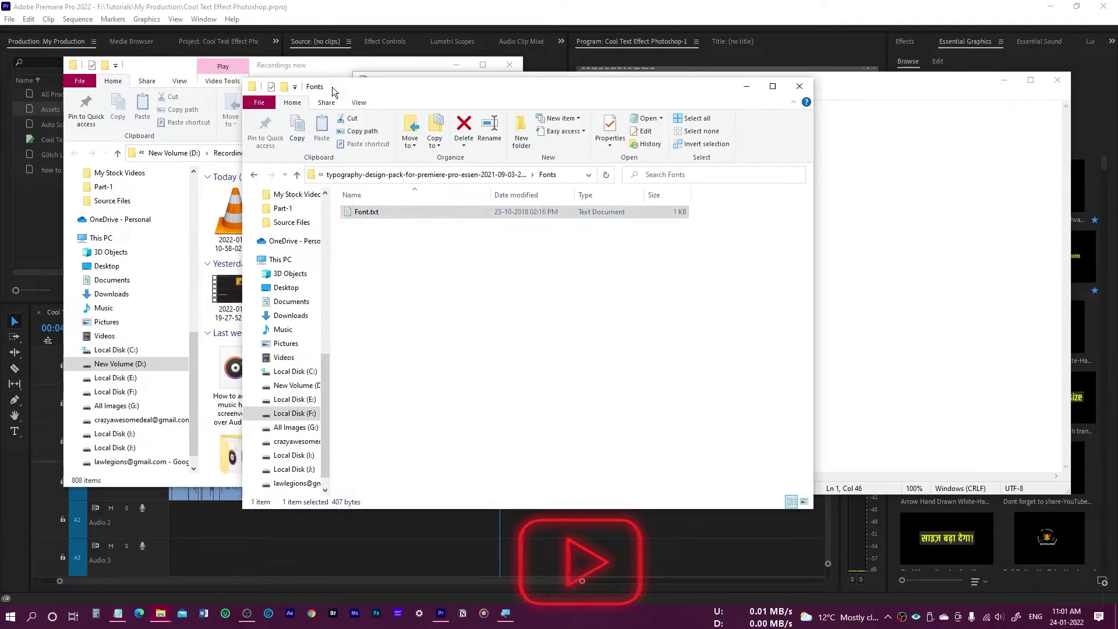
Step: Look through the pack's Gif Library folder, including its Instagram Stories previews, and return to the pack's main folder
left_click(298, 175)
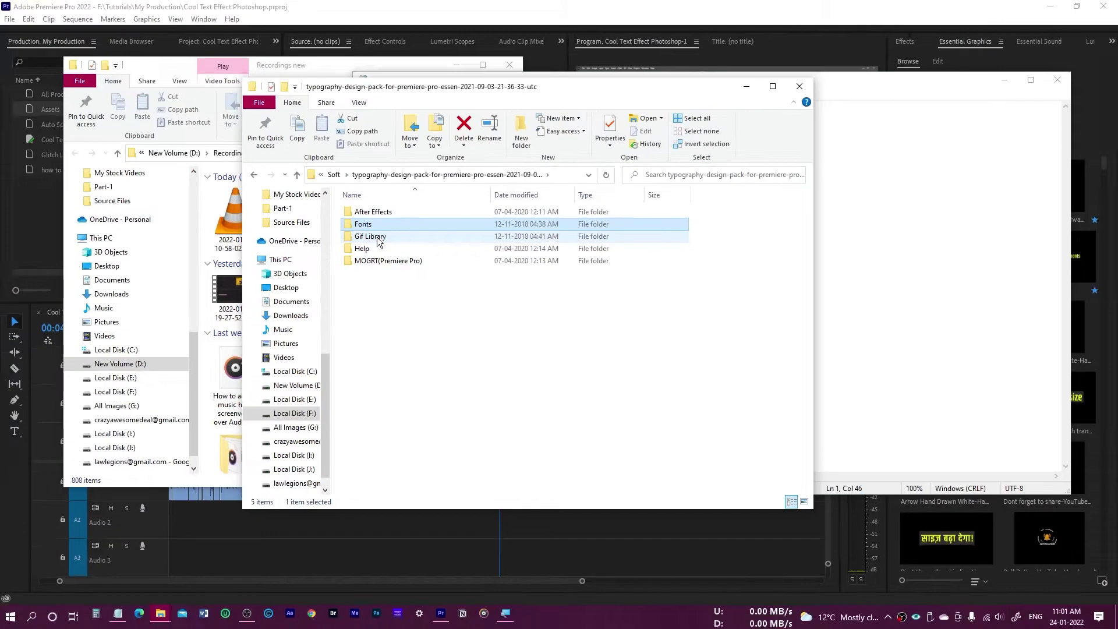
double_click(378, 239)
left_click(383, 214)
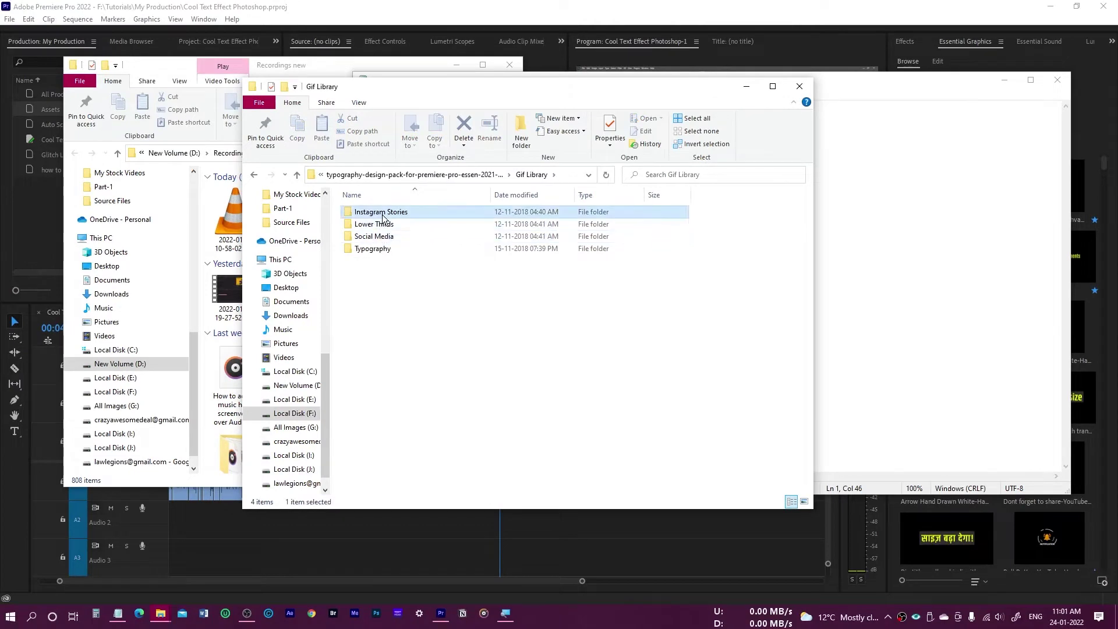
double_click(383, 213)
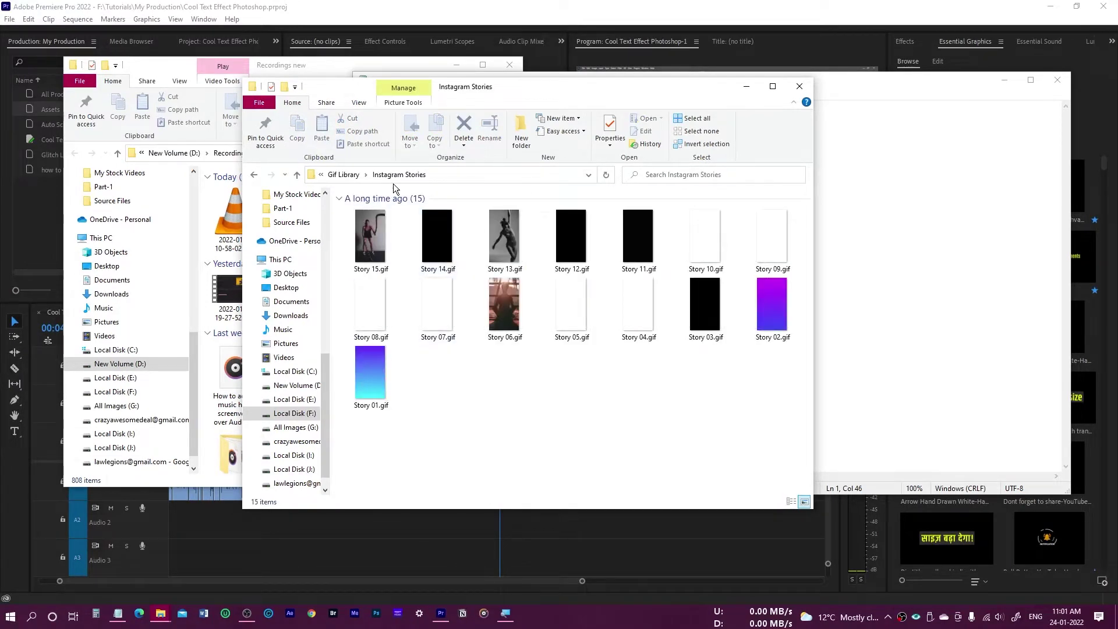
left_click(340, 177)
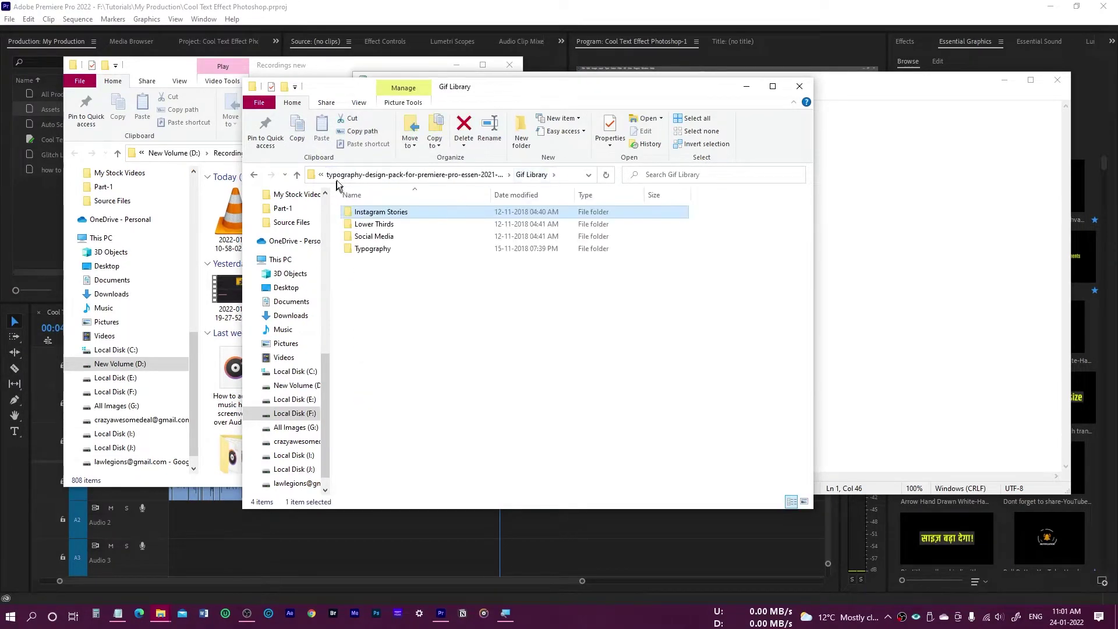
left_click(410, 177)
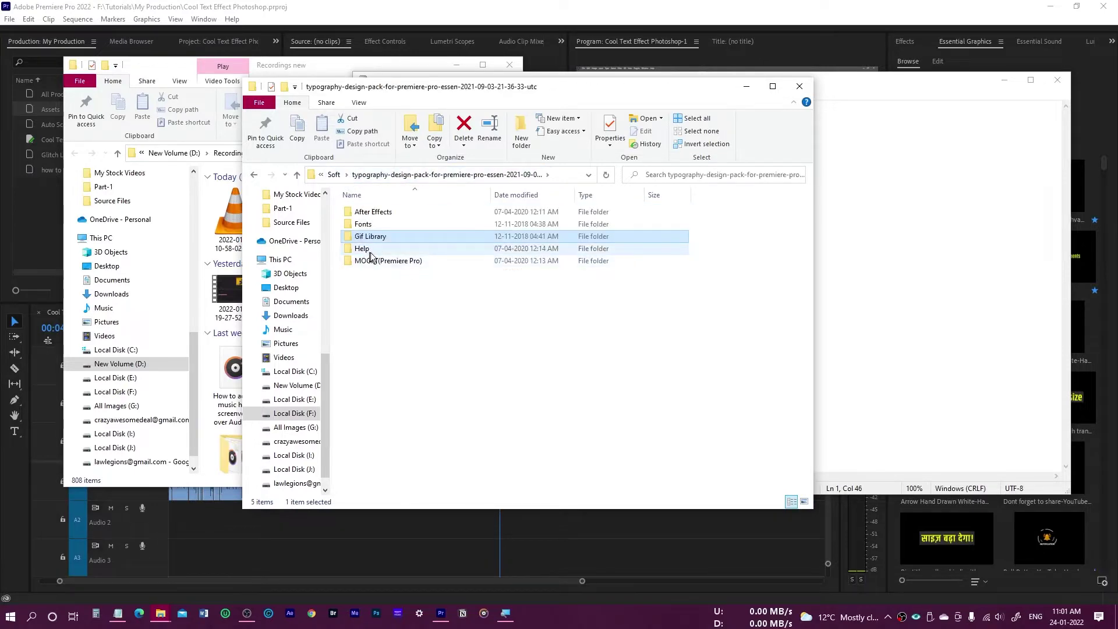
Step: View the contents of the pack's Help folder and go back to the main pack folder
left_click(390, 261)
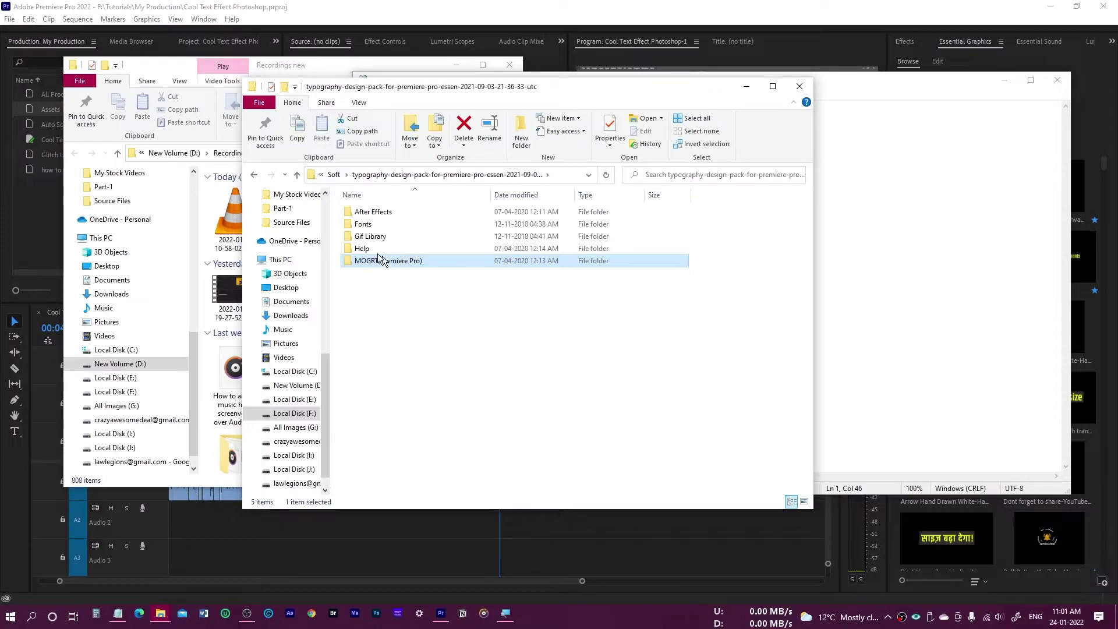
left_click(362, 249)
double_click(362, 249)
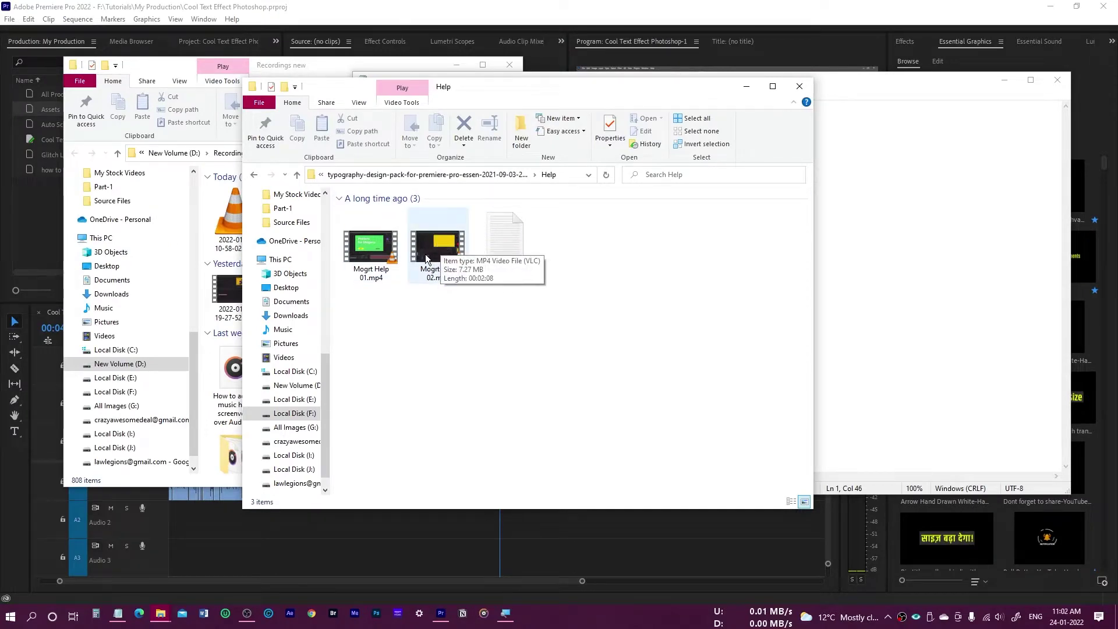
left_click(426, 178)
Step: Open the Typography folder inside MOGRT(Premiere Pro) and look through its title templates
left_click(391, 263)
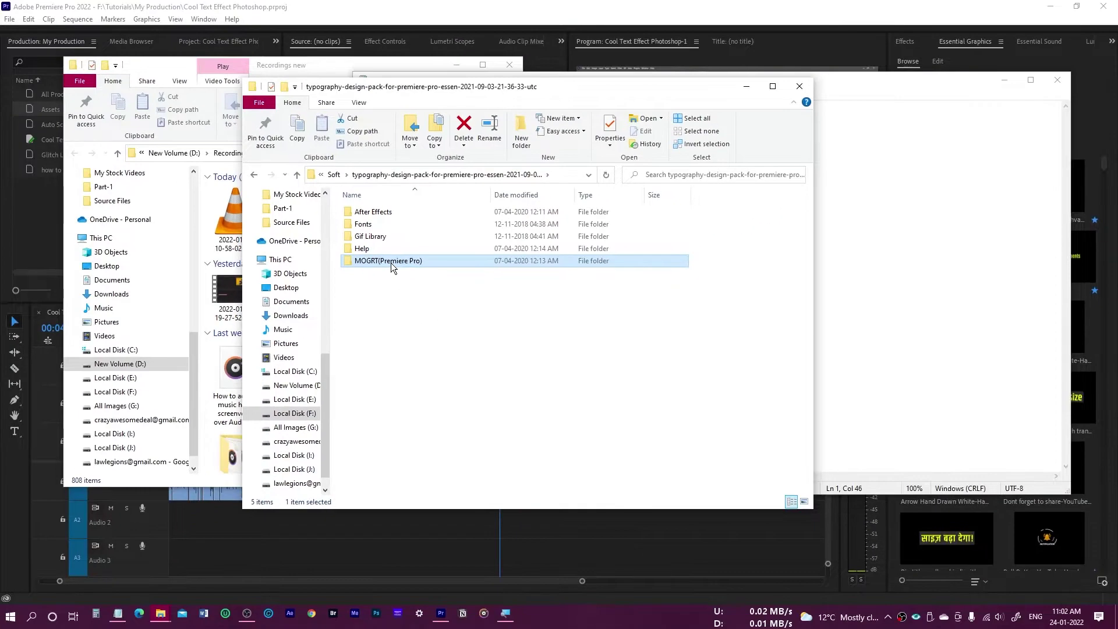
double_click(390, 264)
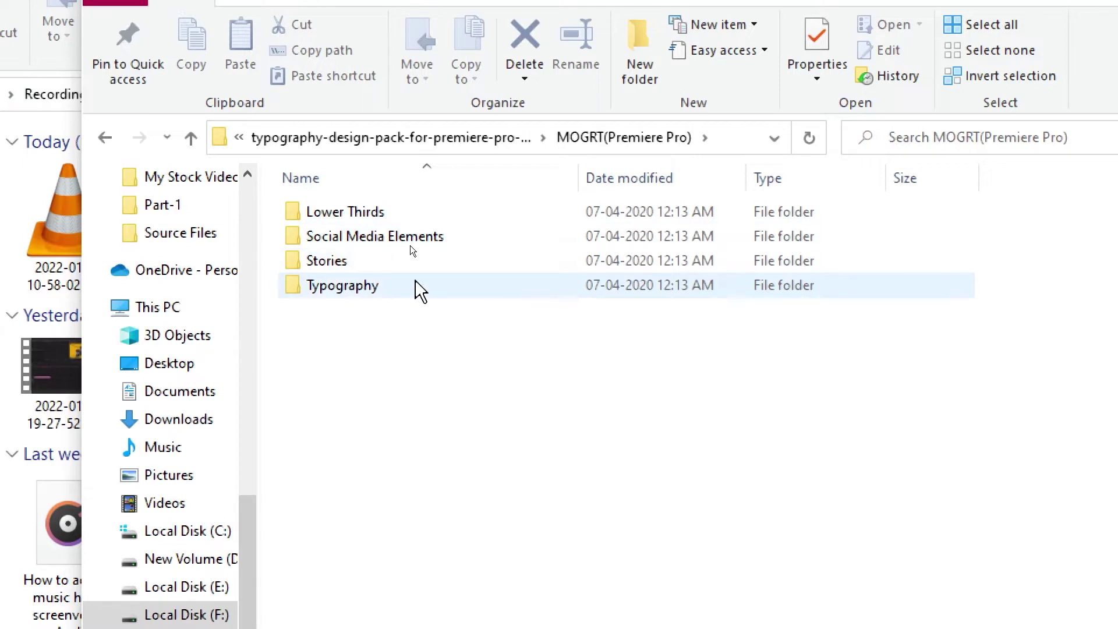
double_click(373, 291)
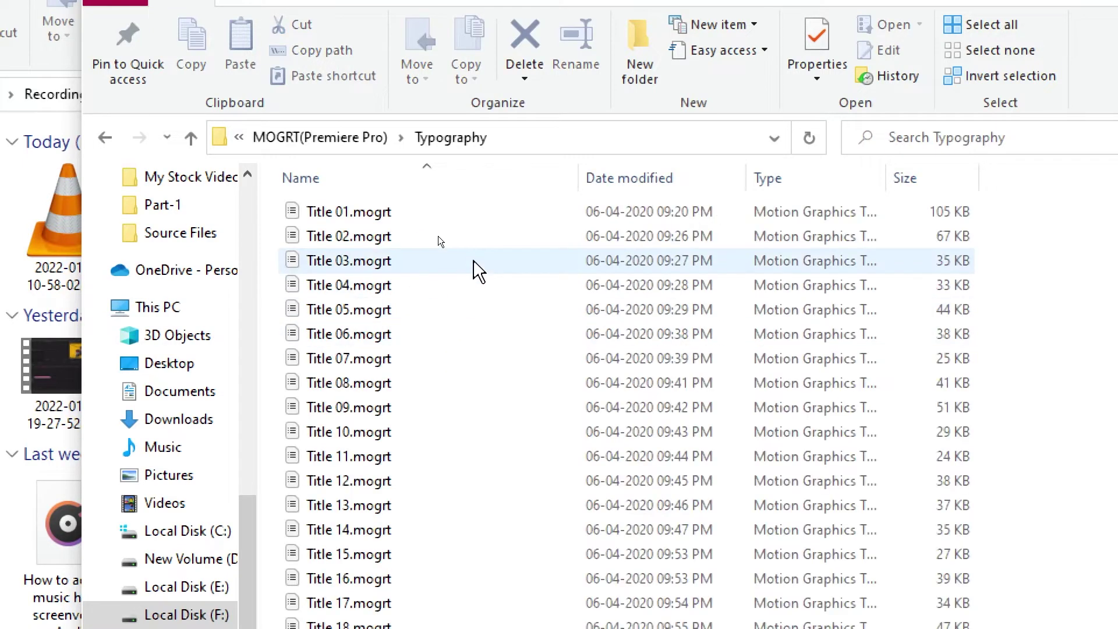
scroll(407, 449, "down", 9)
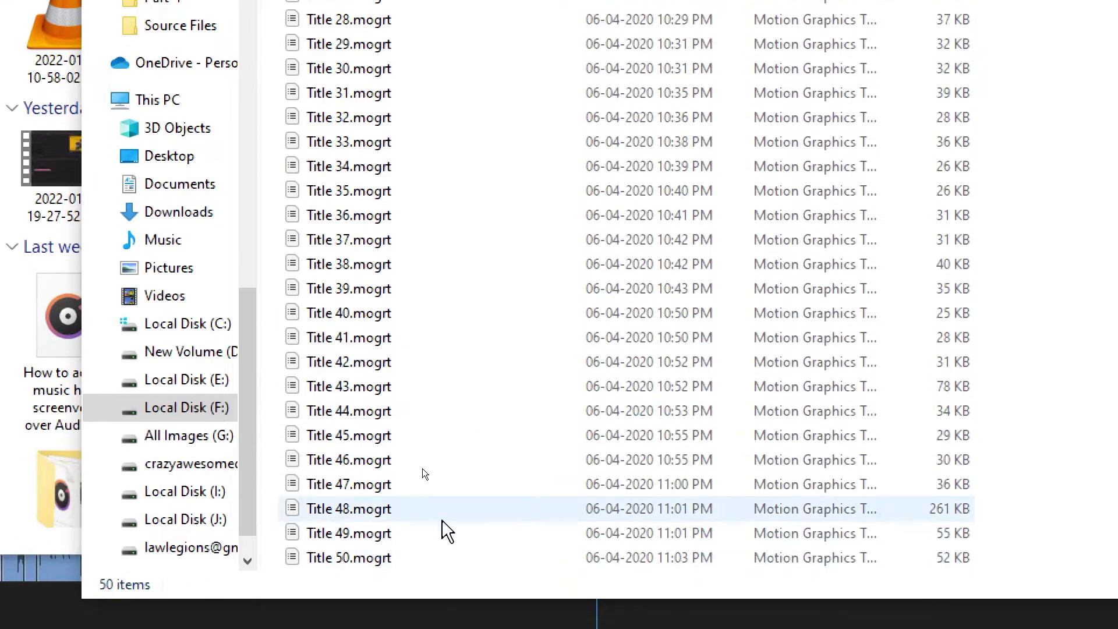
scroll(442, 520, "up", 9)
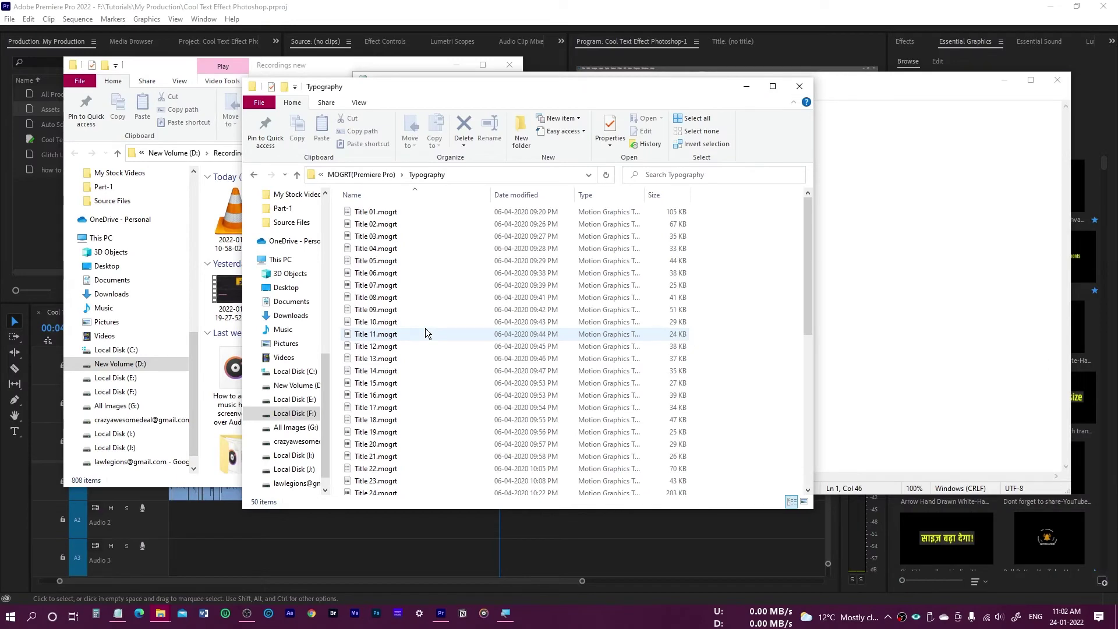
Step: Copy the full path of the Typography folder and move its window aside over Premiere Pro
left_click(476, 173)
right_click(519, 176)
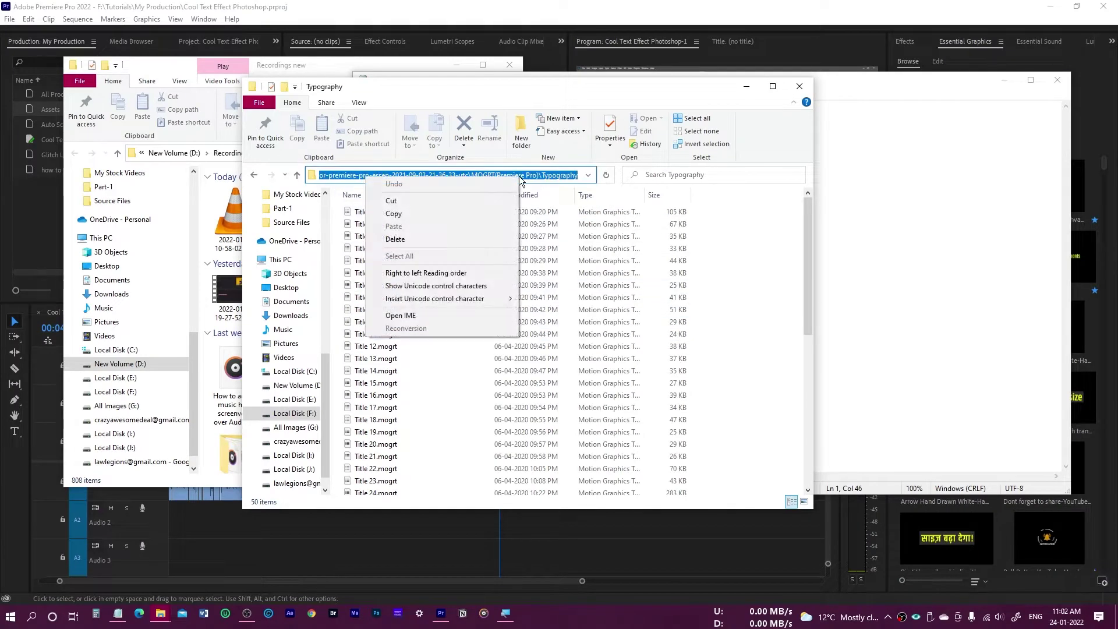
left_click(471, 214)
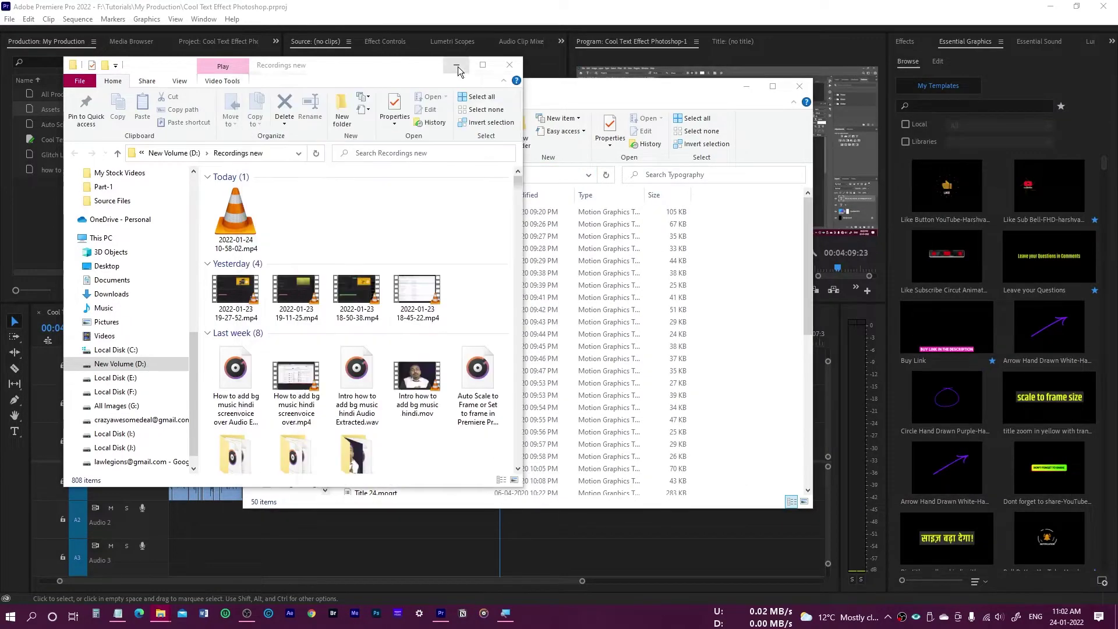
left_click_drag(670, 95, 613, 99)
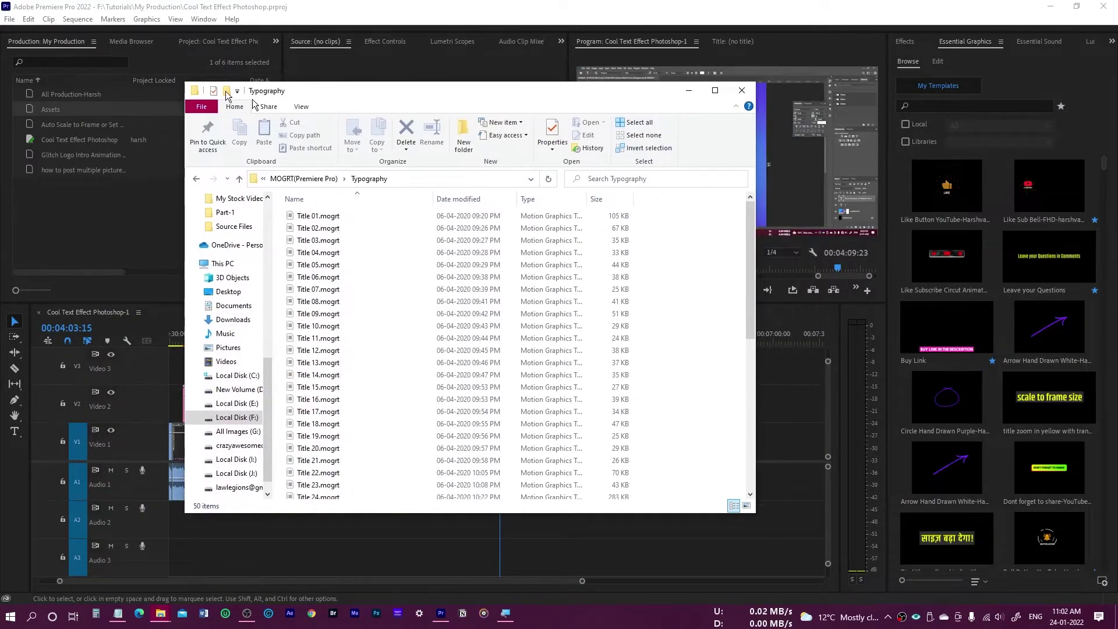
Step: Bring up the Essential Graphics panel in Premiere Pro
left_click(193, 26)
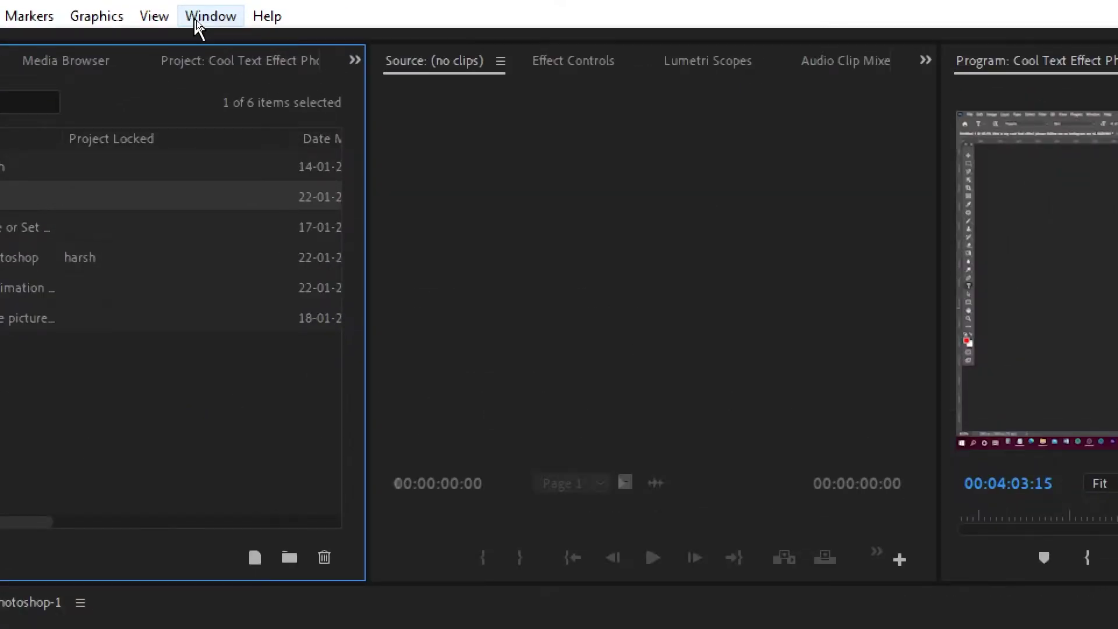
left_click(198, 20)
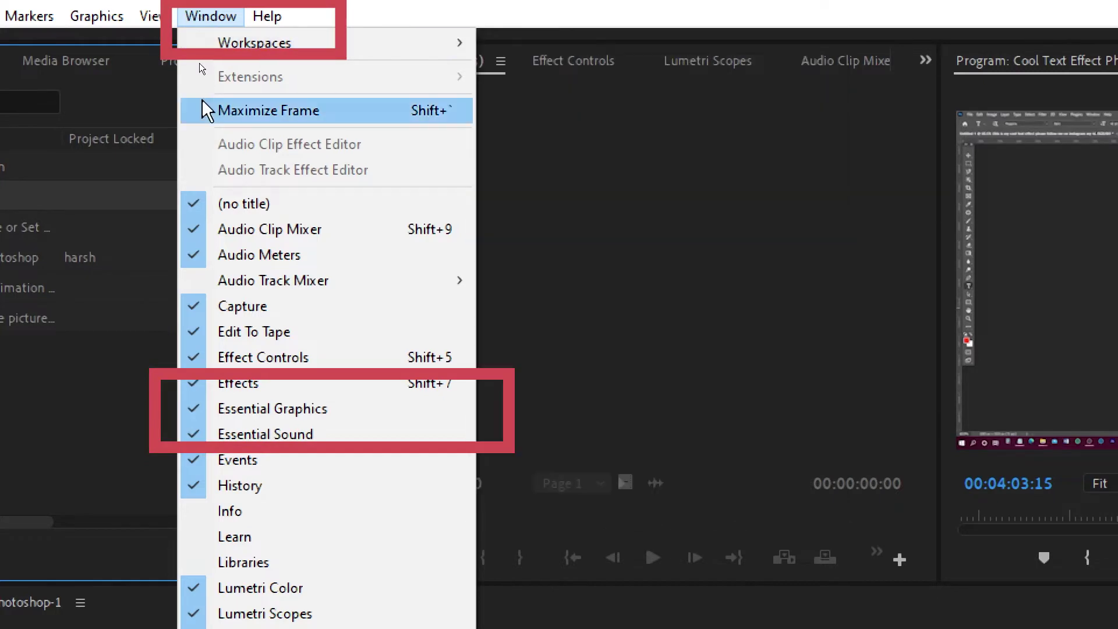
left_click(245, 411)
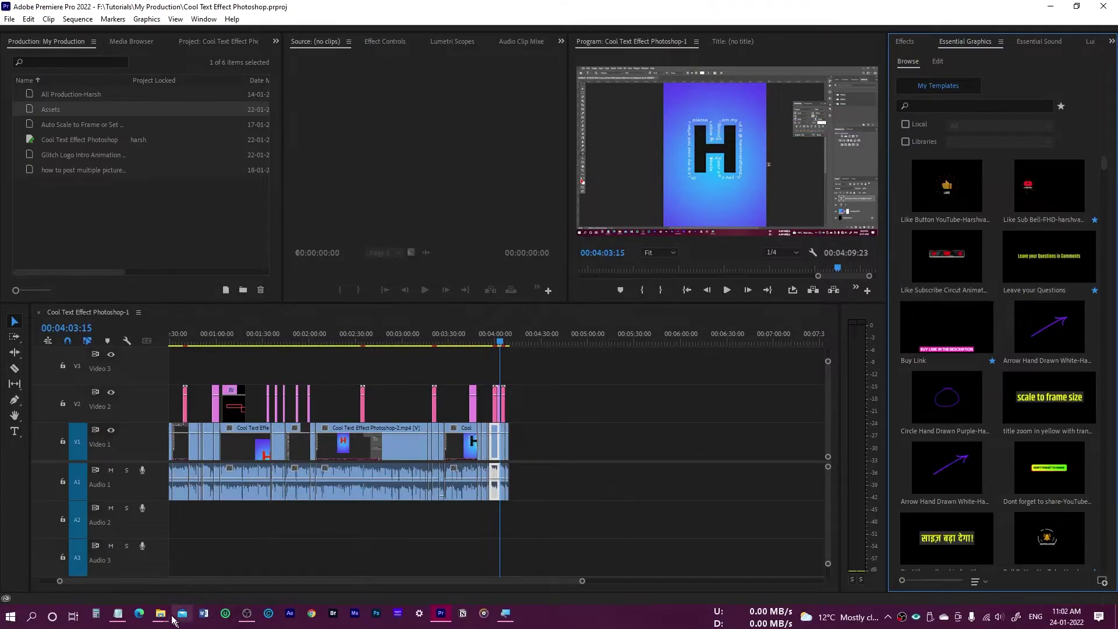
Step: Add Title 01.mogrt from the Typography folder to the Essential Graphics templates, and dismiss the template file chooser without importing another file
mouse_move(173, 620)
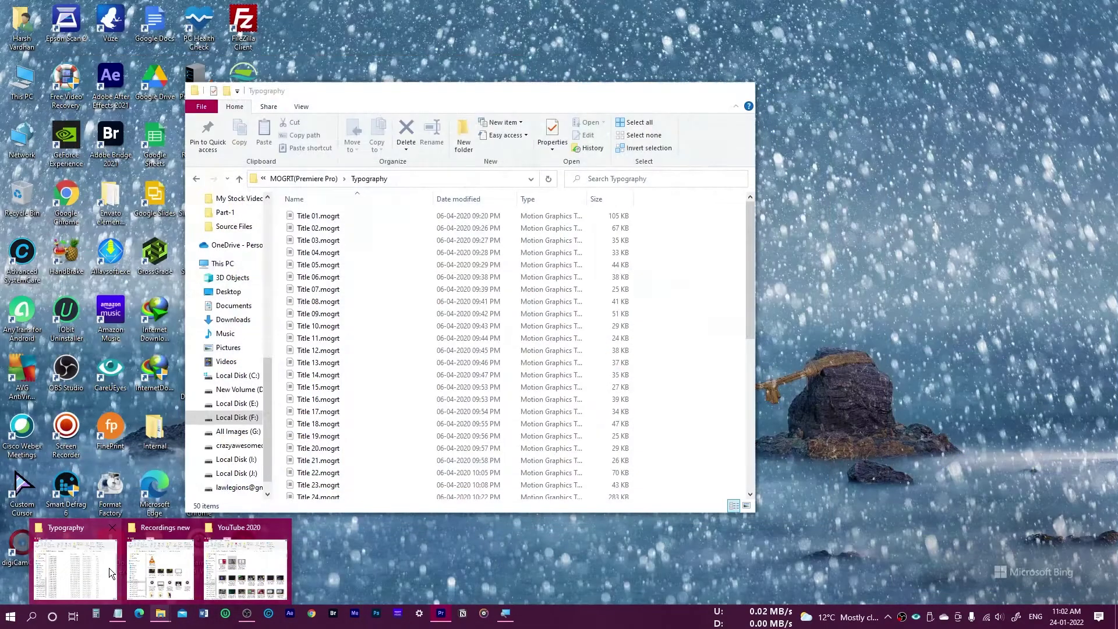
left_click(110, 568)
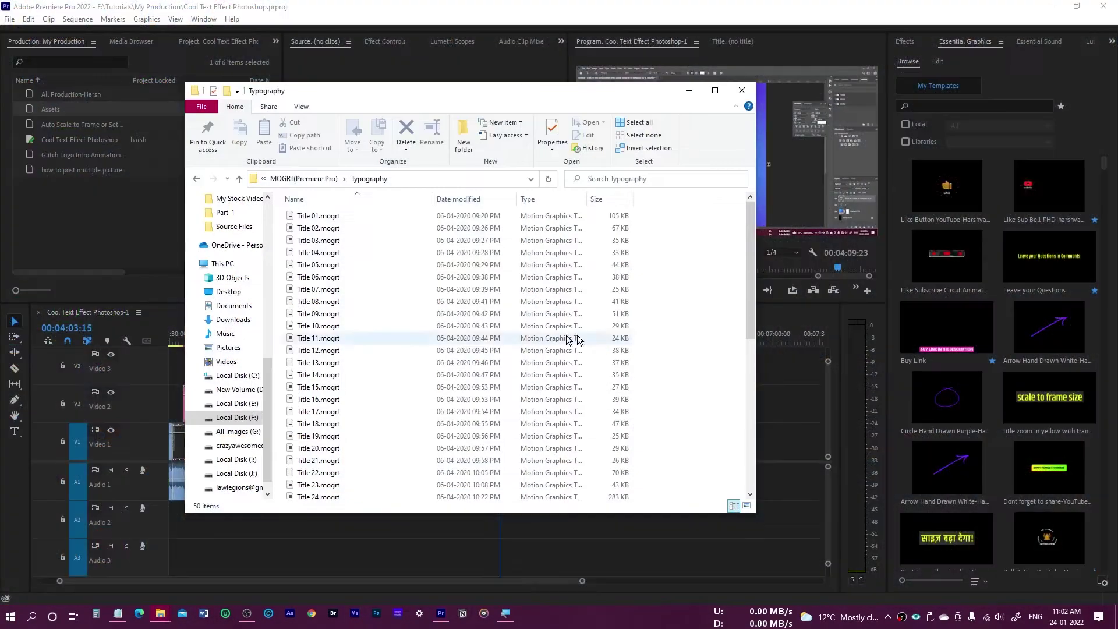
left_click(323, 218)
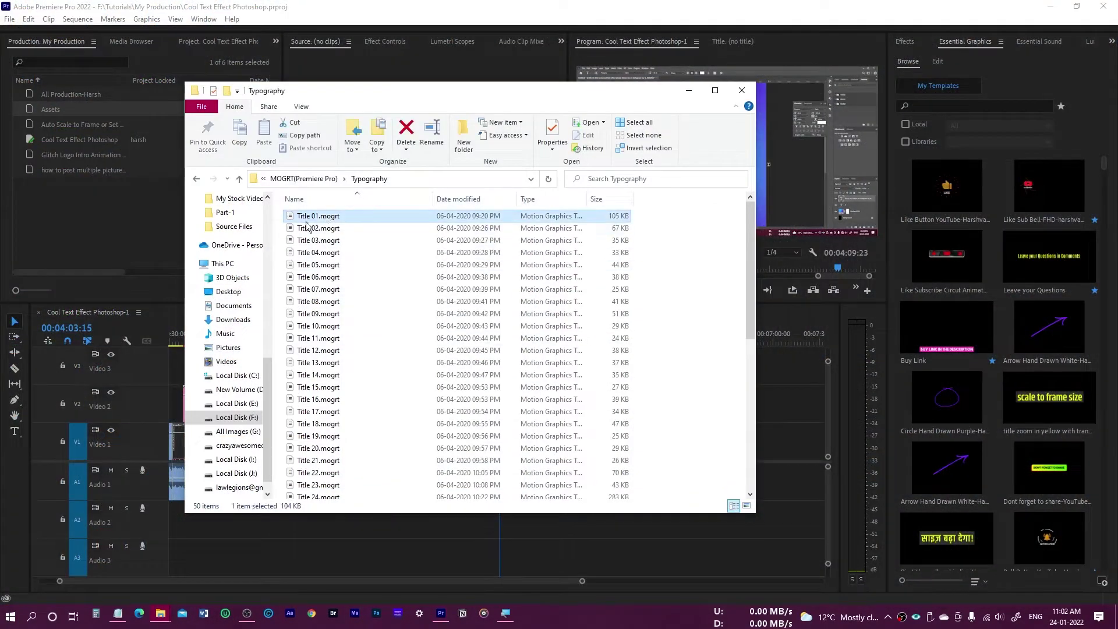
left_click_drag(314, 222, 960, 251)
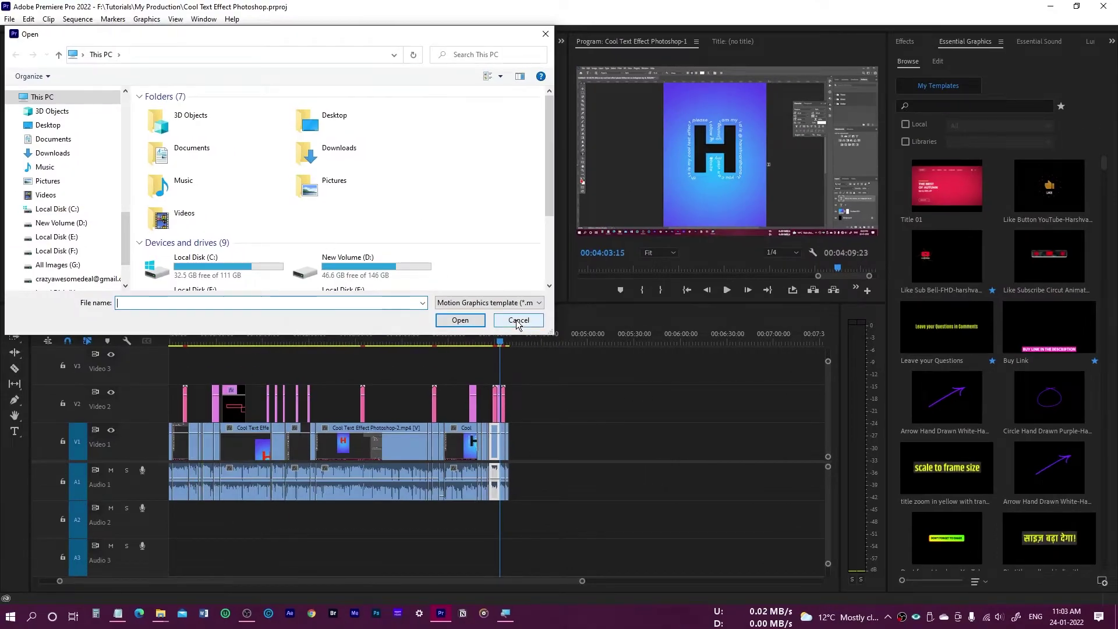
left_click(517, 321)
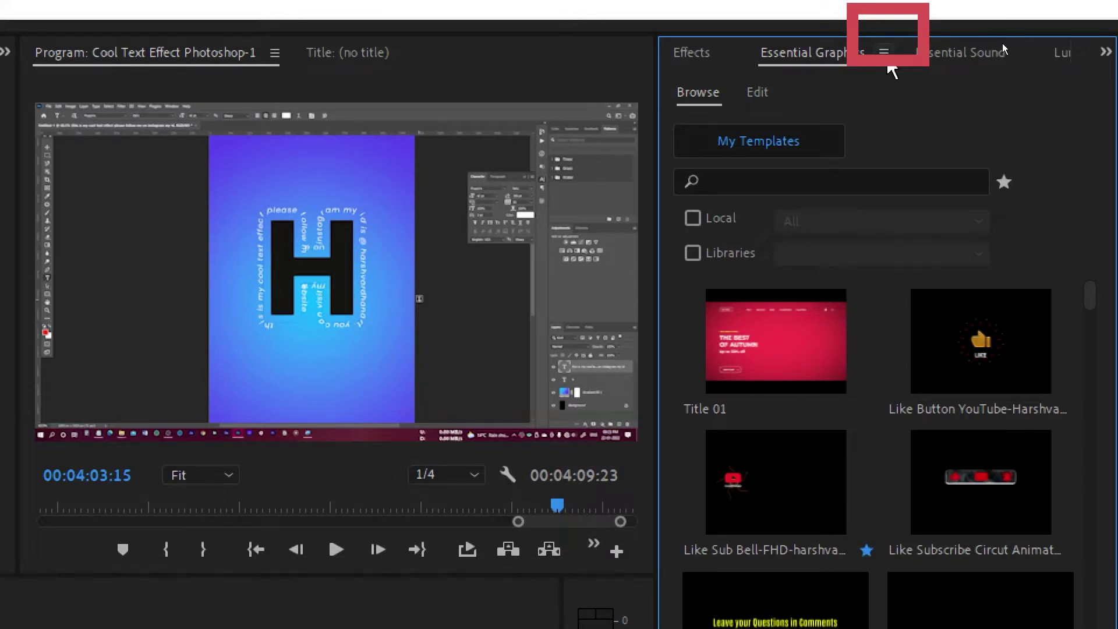
Step: Add the Typography folder, using its copied path, to the additional template folders of Essential Graphics and accept the list
left_click(884, 52)
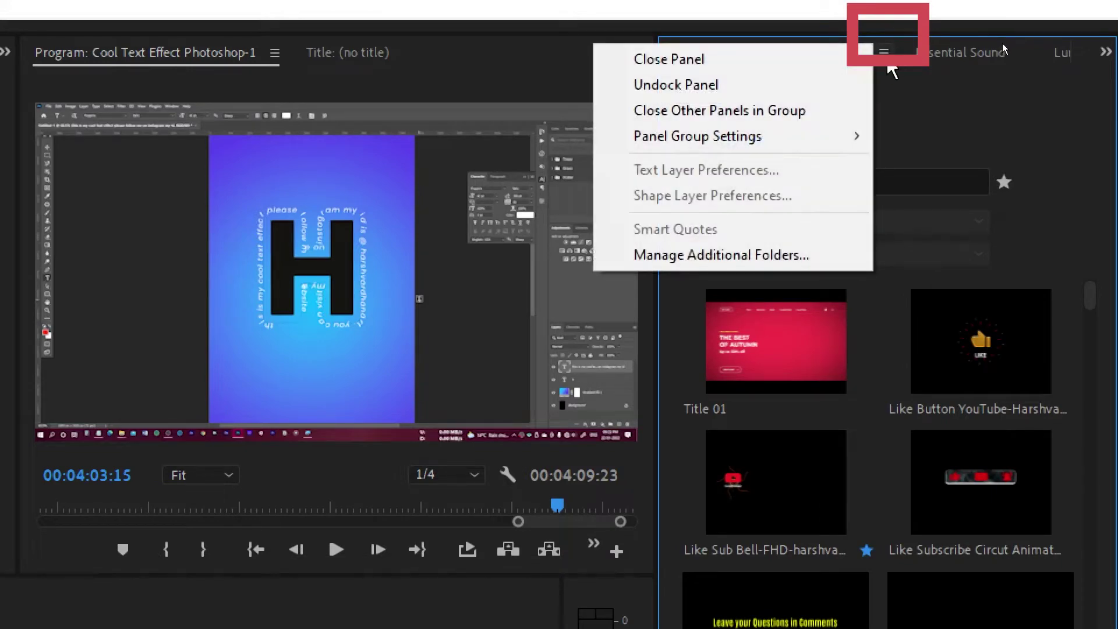
left_click(773, 256)
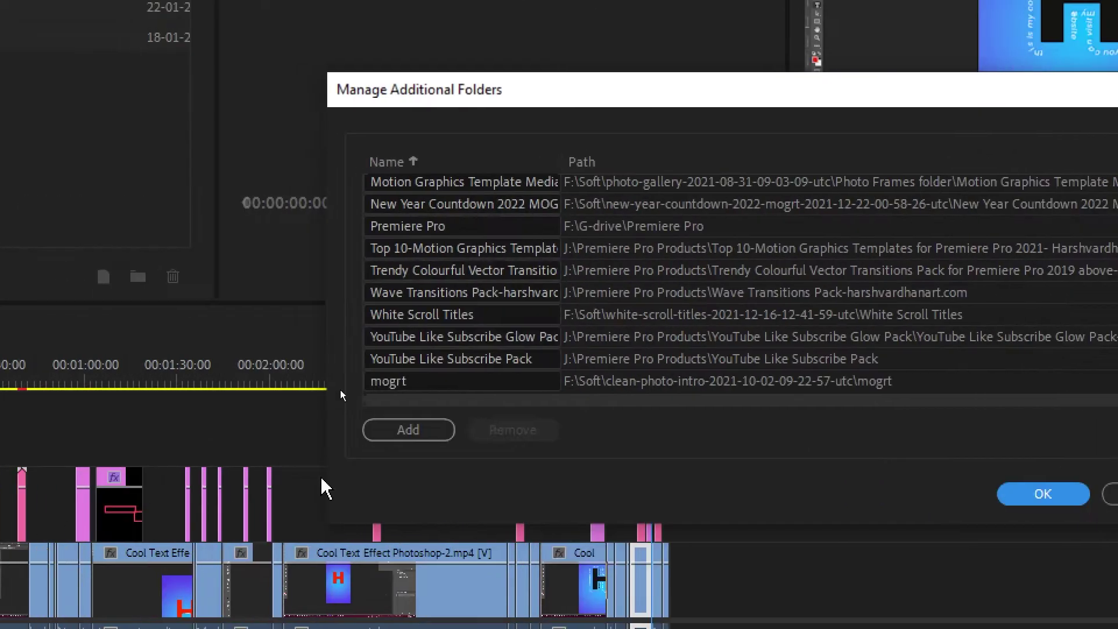
left_click(400, 431)
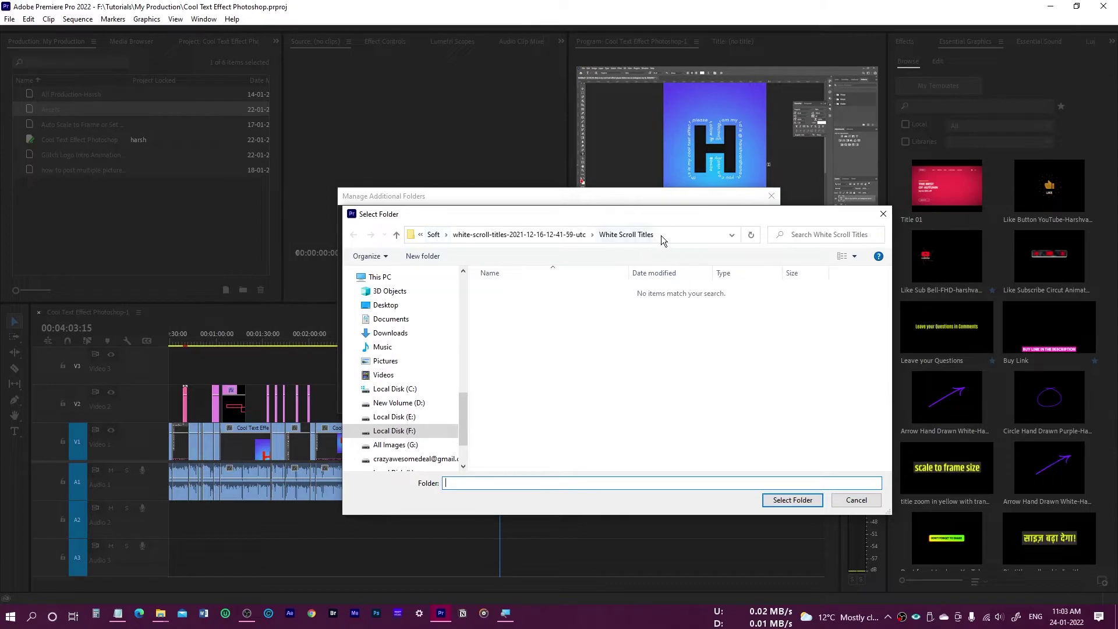
left_click(662, 235)
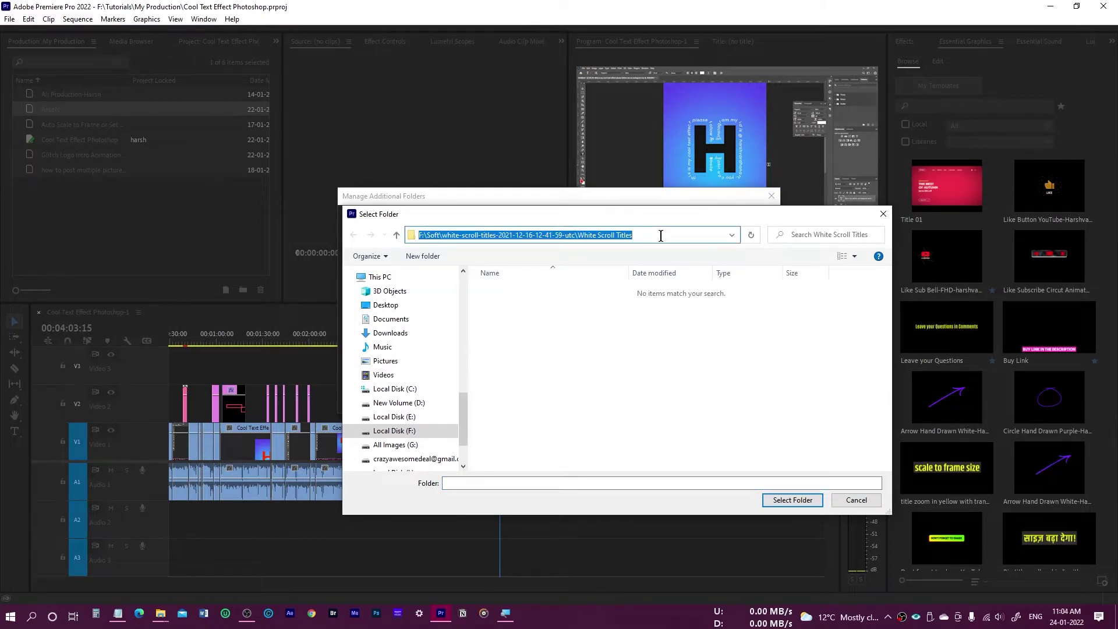
key("ctrl+v")
key("Return")
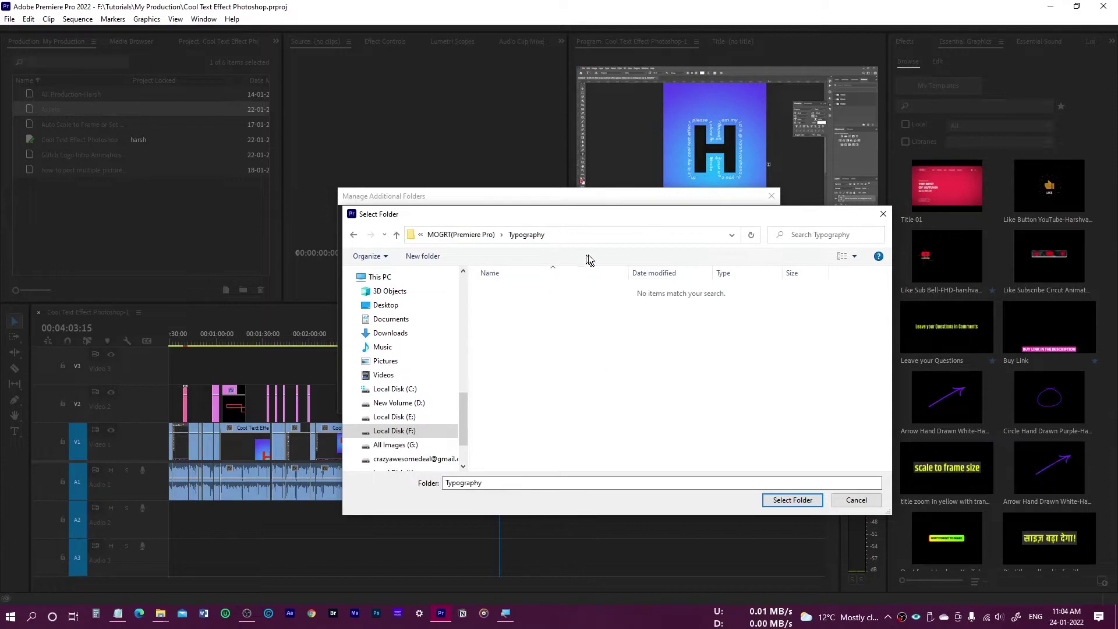
left_click(803, 503)
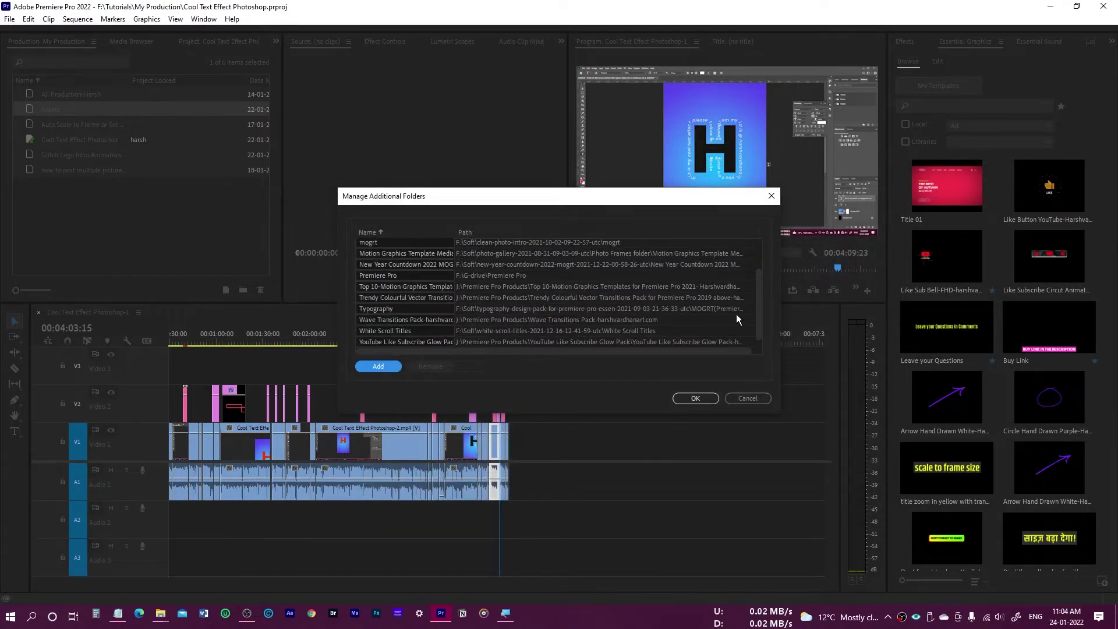
left_click(693, 397)
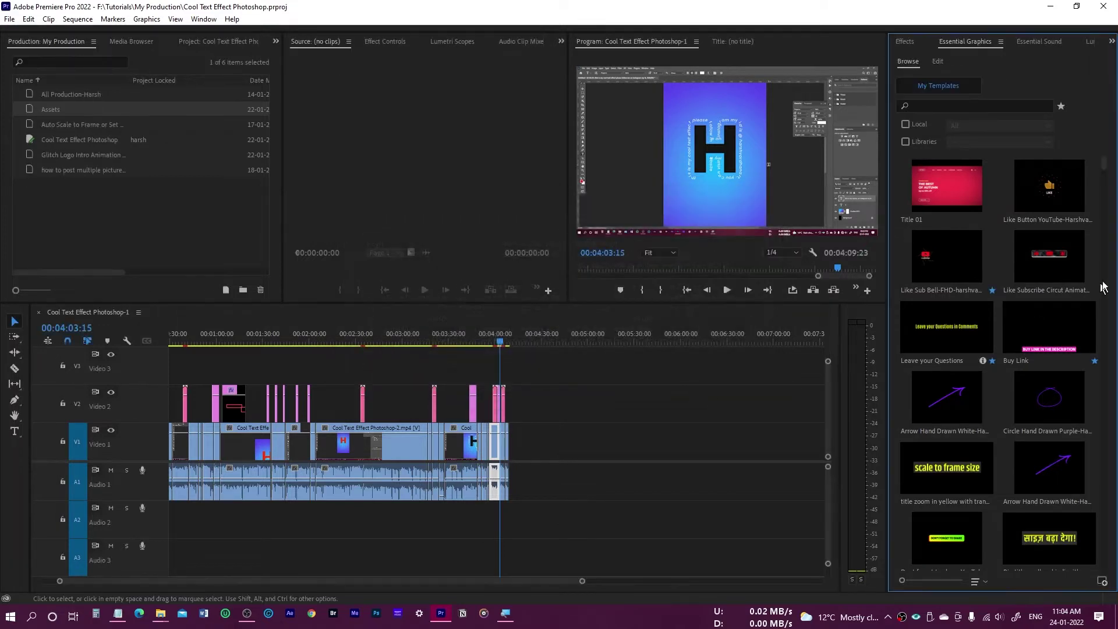
Step: Look through the templates in Essential Graphics for the titles from the Typography folder
scroll(1106, 169, "down", 15)
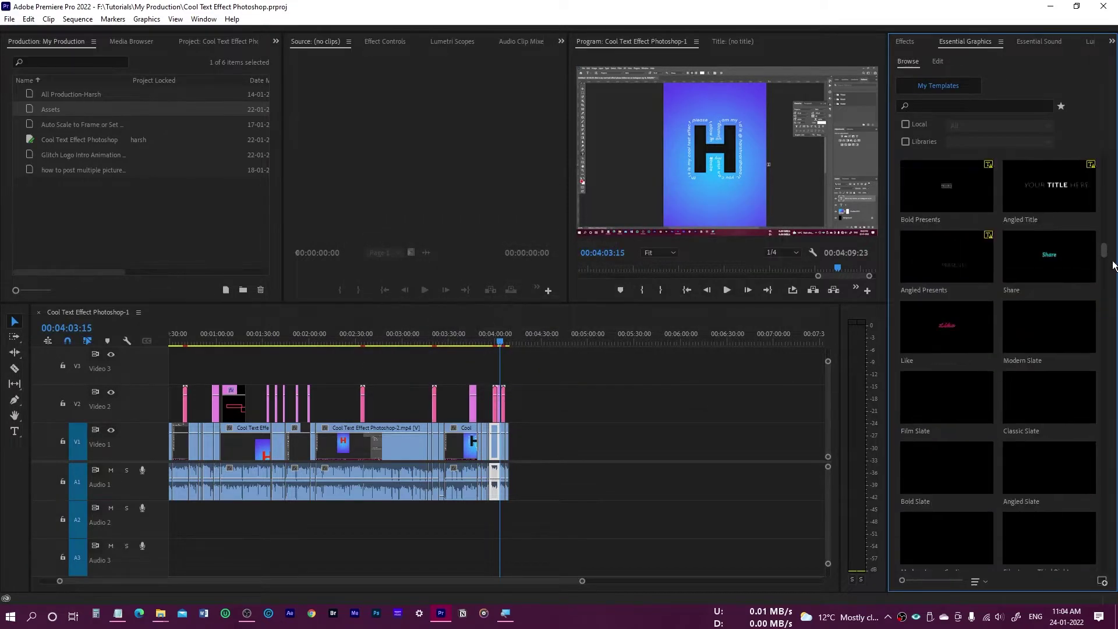
scroll(1106, 473, "up", 5)
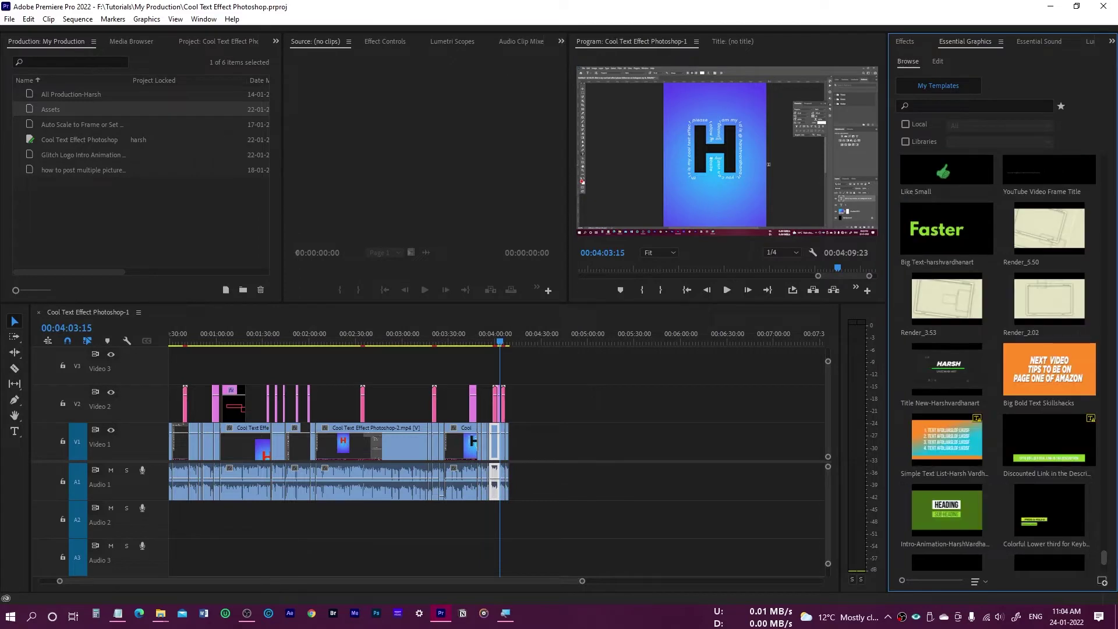
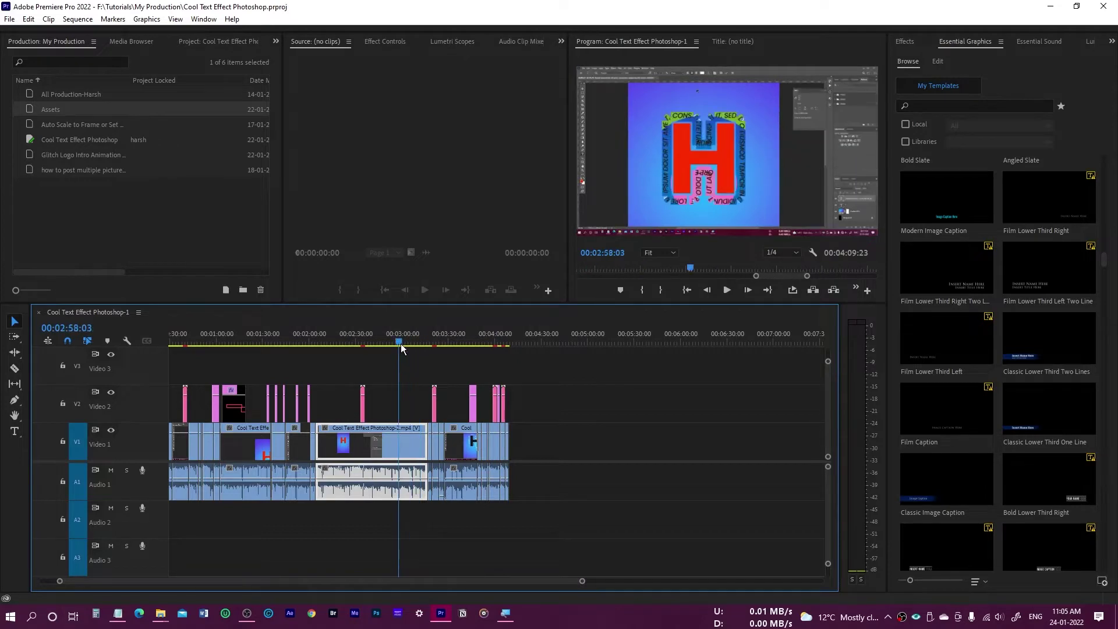
scroll(1067, 362, "down", 5)
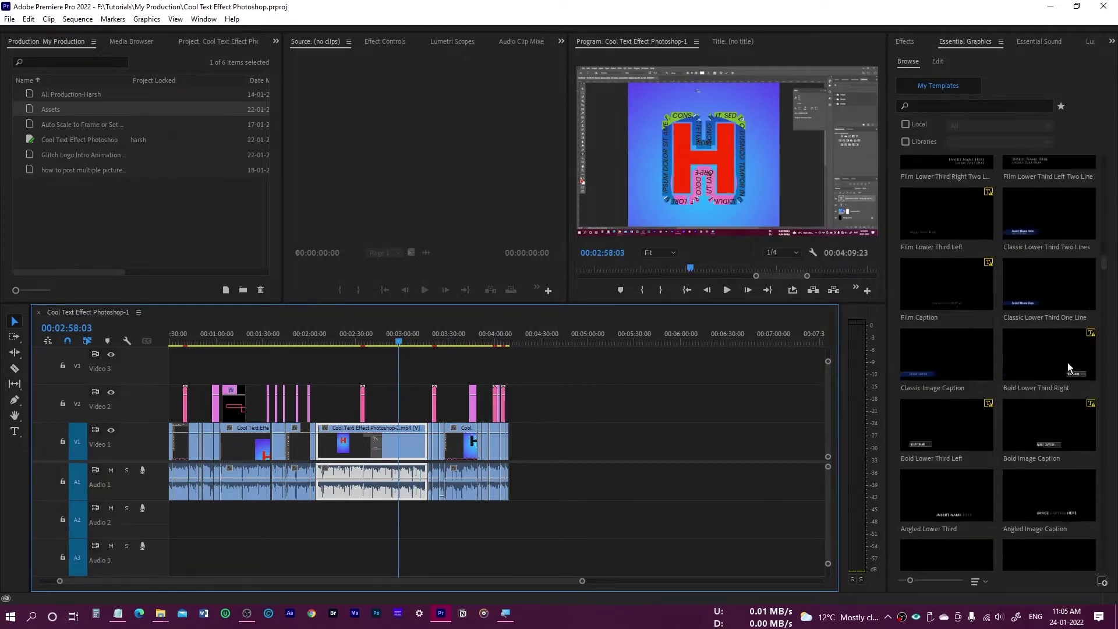
scroll(1068, 362, "down", 10)
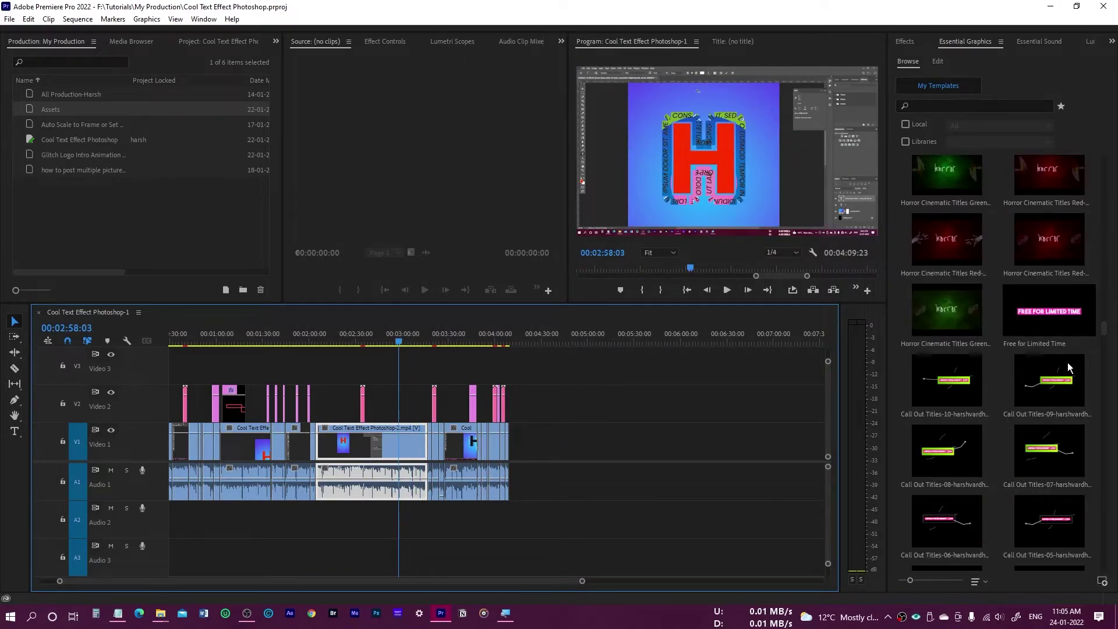
scroll(1068, 362, "down", 10)
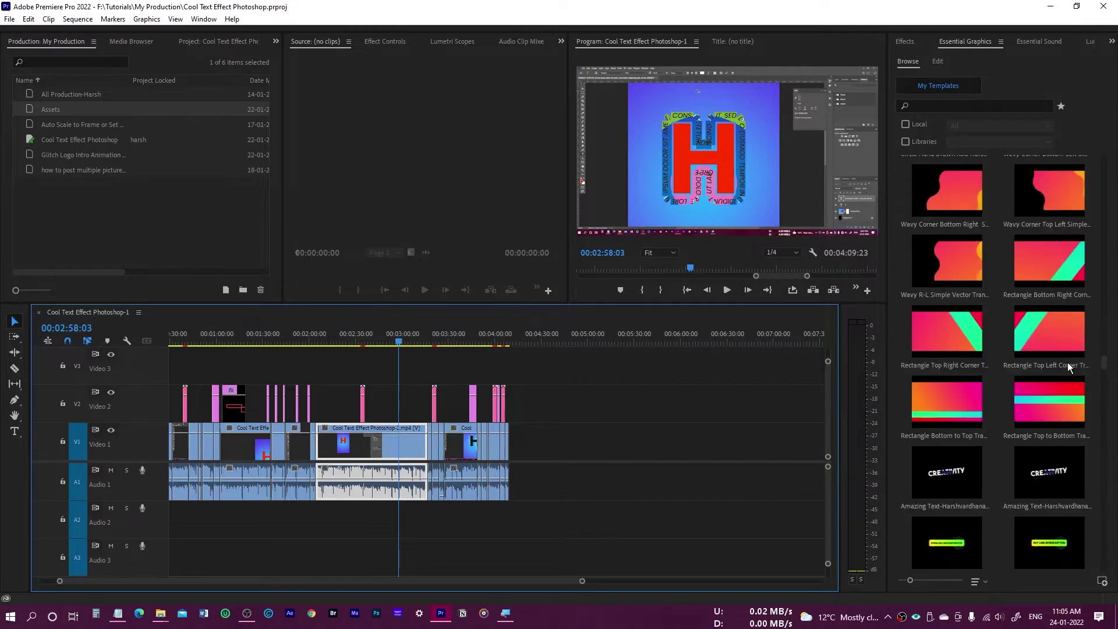
scroll(1068, 363, "down", 5)
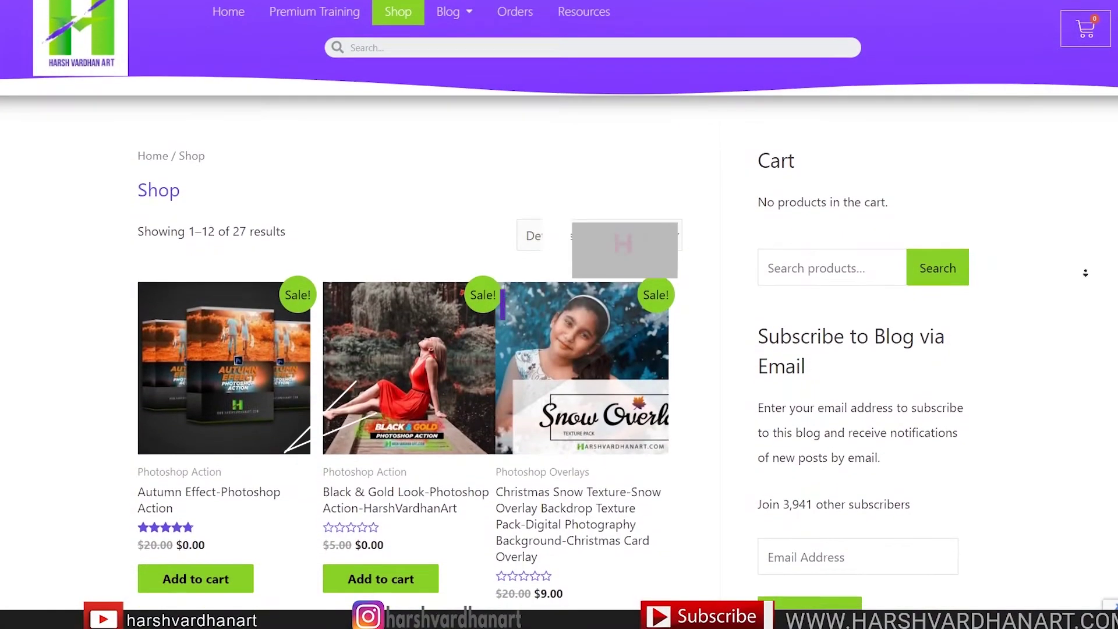
Step: Look through the products on the website's Shop page
scroll(1086, 273, "down", 3)
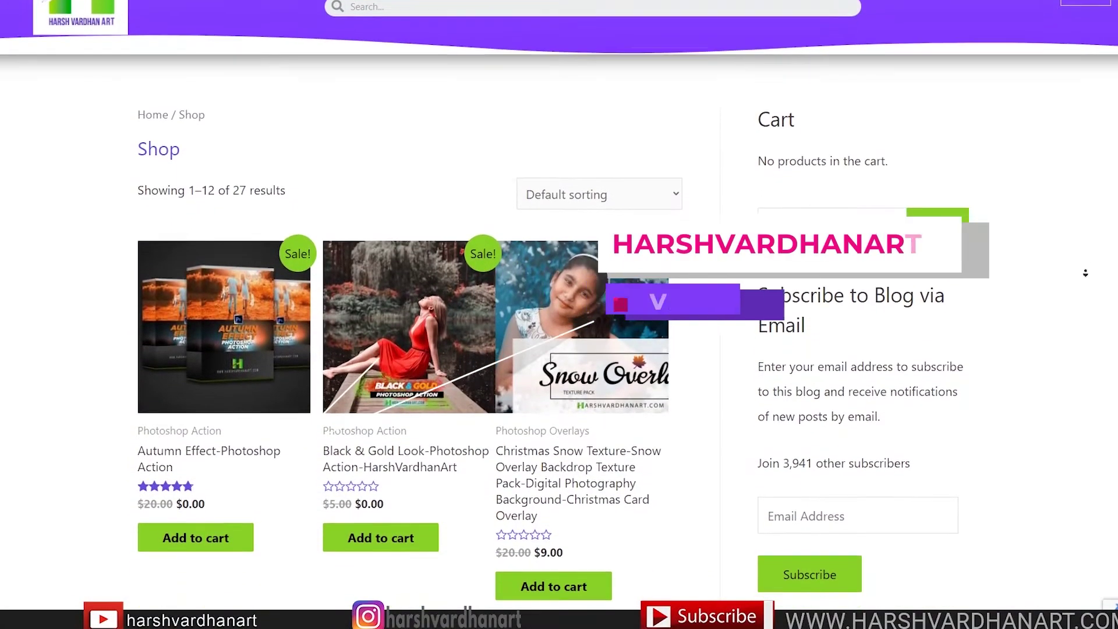
scroll(1086, 272, "down", 5)
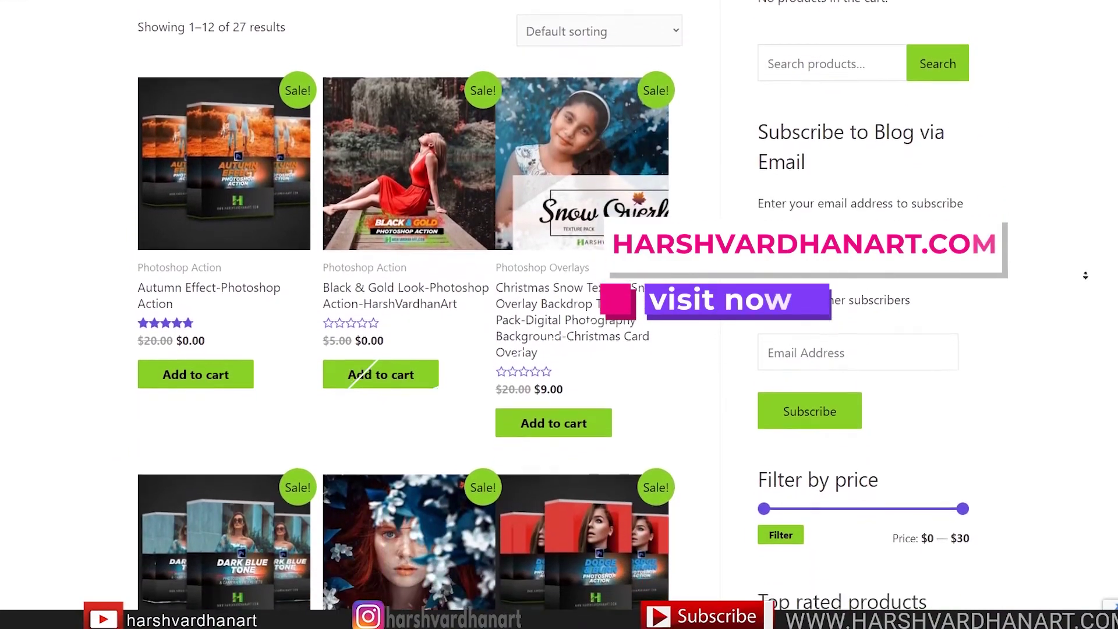
scroll(1085, 284, "down", 8)
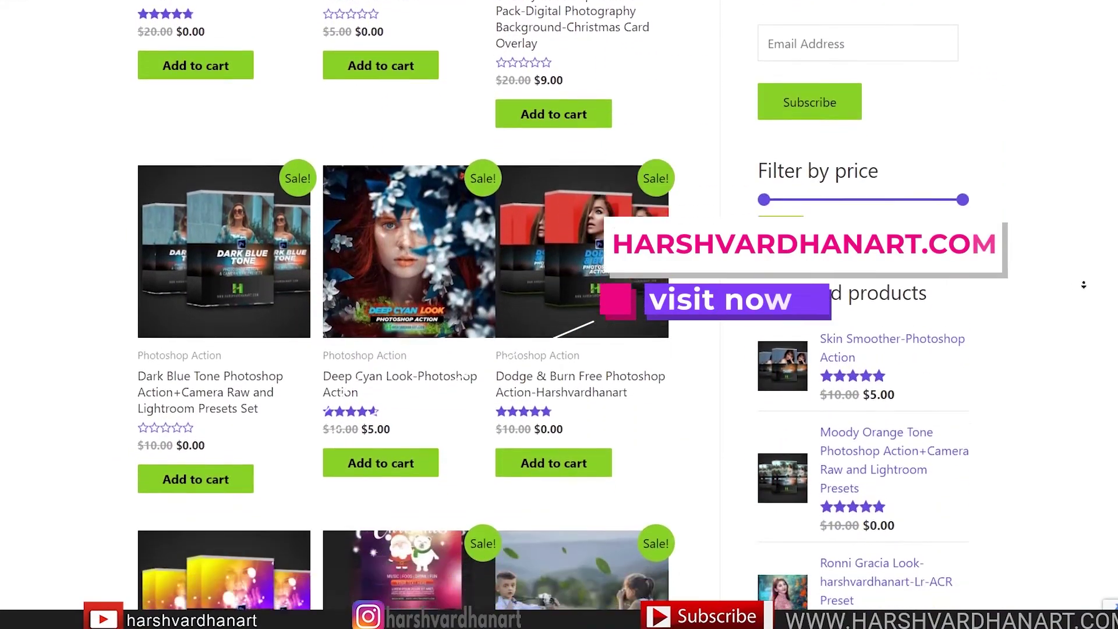
scroll(1084, 288, "down", 8)
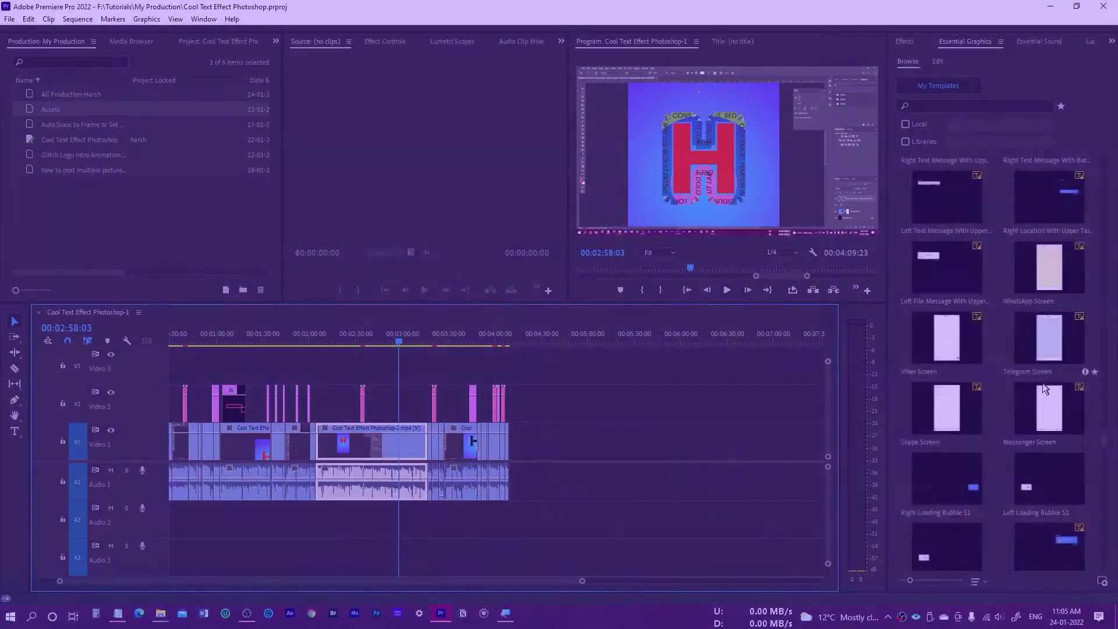
Step: Place the Title 43 template on the Video 3 track at 00:02:53:07 and move the playhead to its start
scroll(1042, 385, "down", 10)
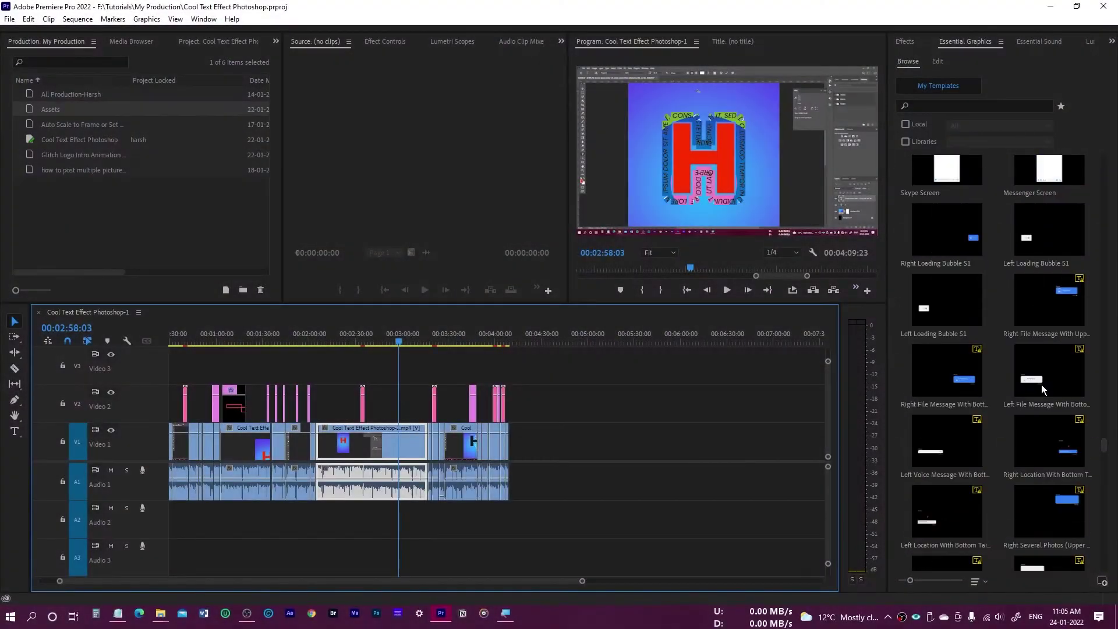
scroll(1042, 385, "down", 10)
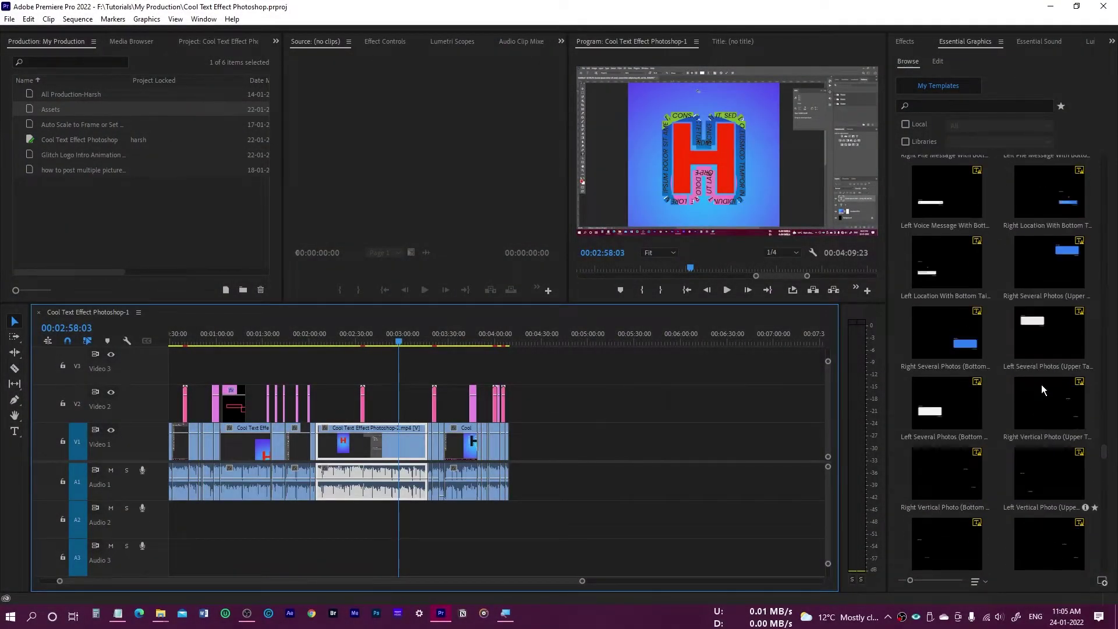
scroll(1041, 385, "down", 3)
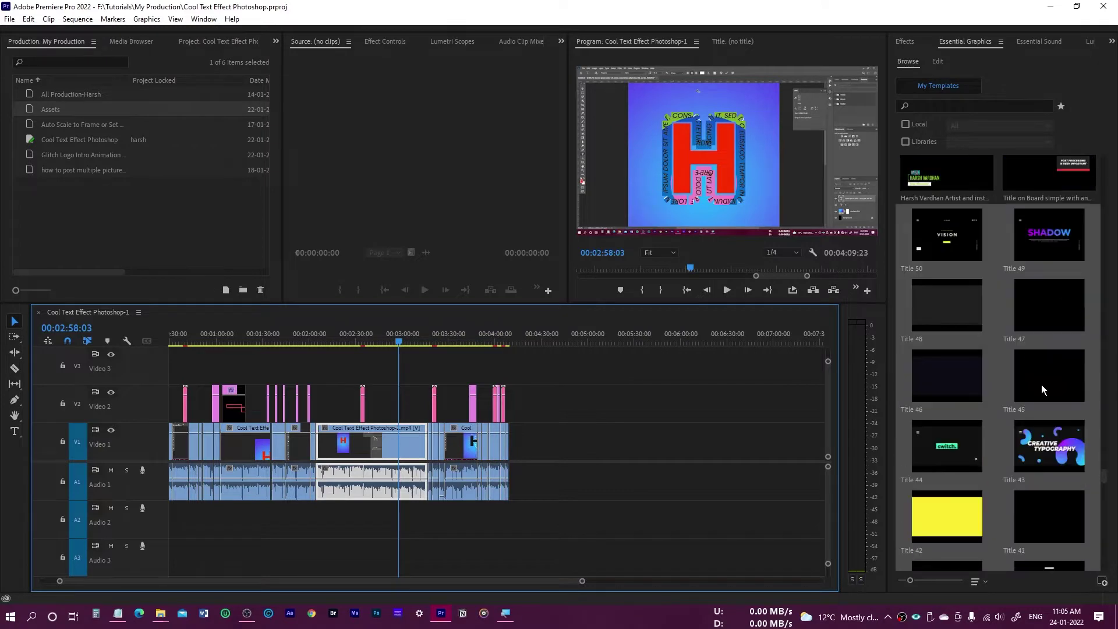
left_click(1066, 459)
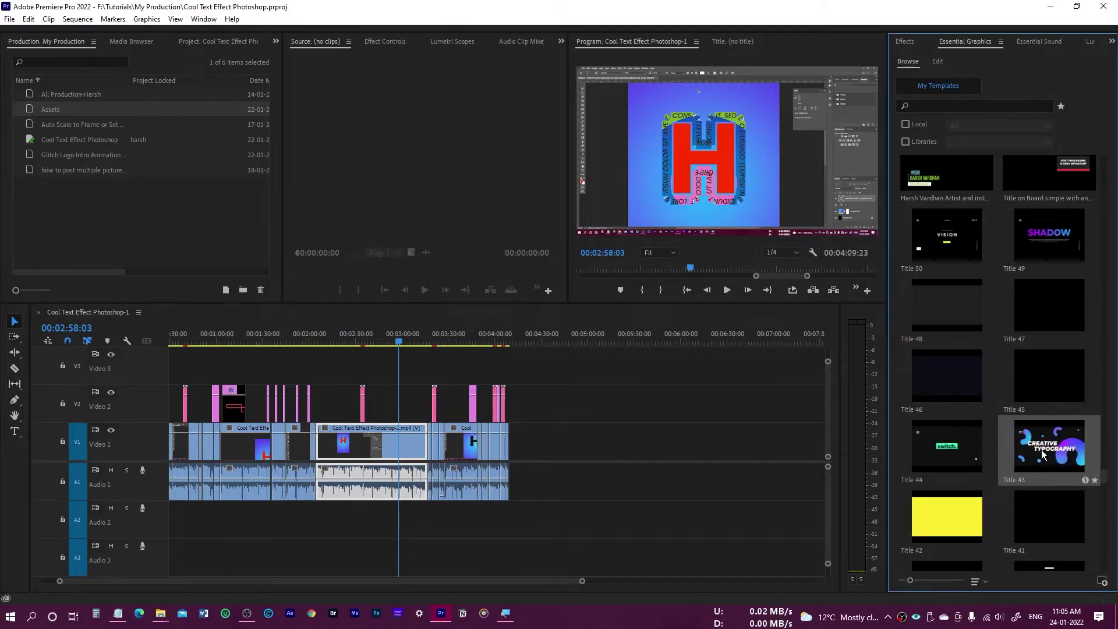
left_click_drag(1047, 450, 392, 345)
left_click(394, 343)
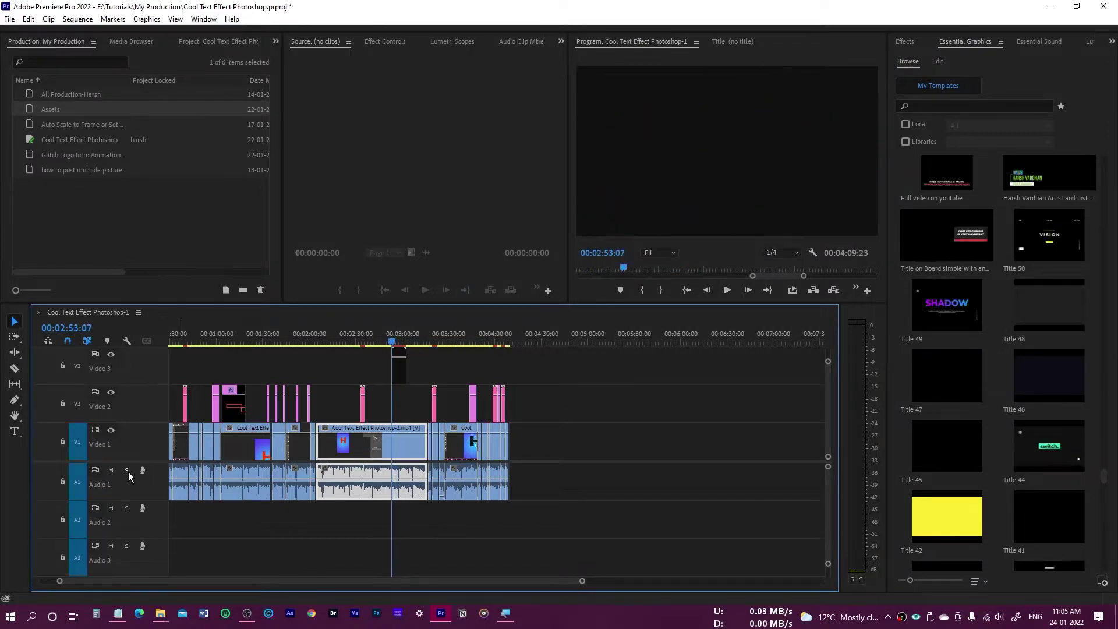
Step: Mute the Audio 1 track and preview the Title 43 clip, parking the playhead at 00:02:55:03 and saving the project
left_click(110, 470)
key("space")
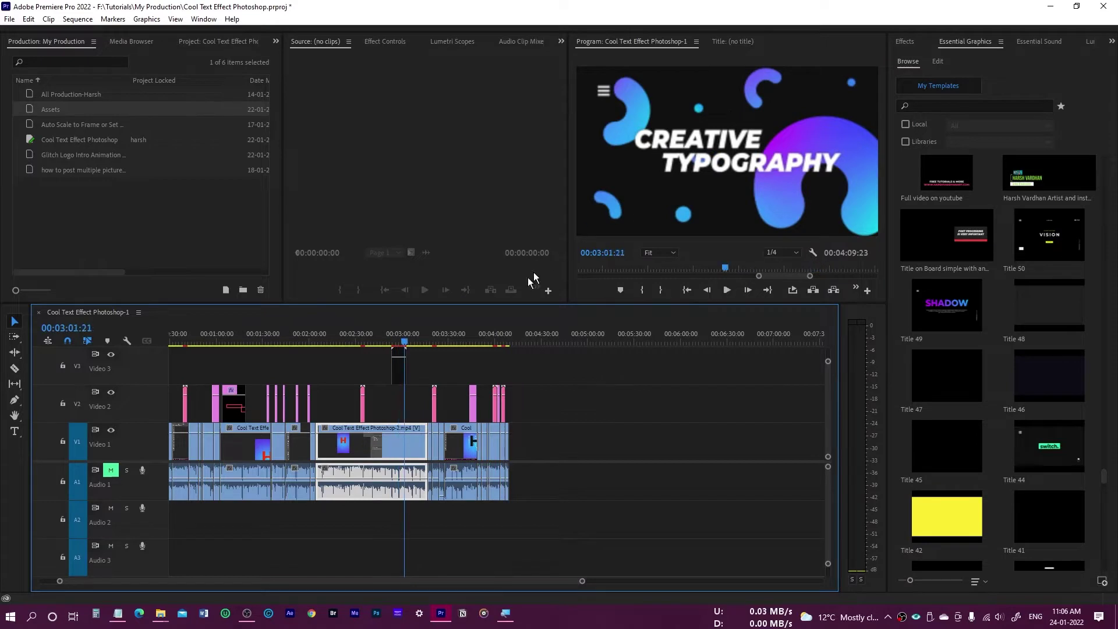
left_click(403, 345)
left_click_drag(403, 345, 394, 345)
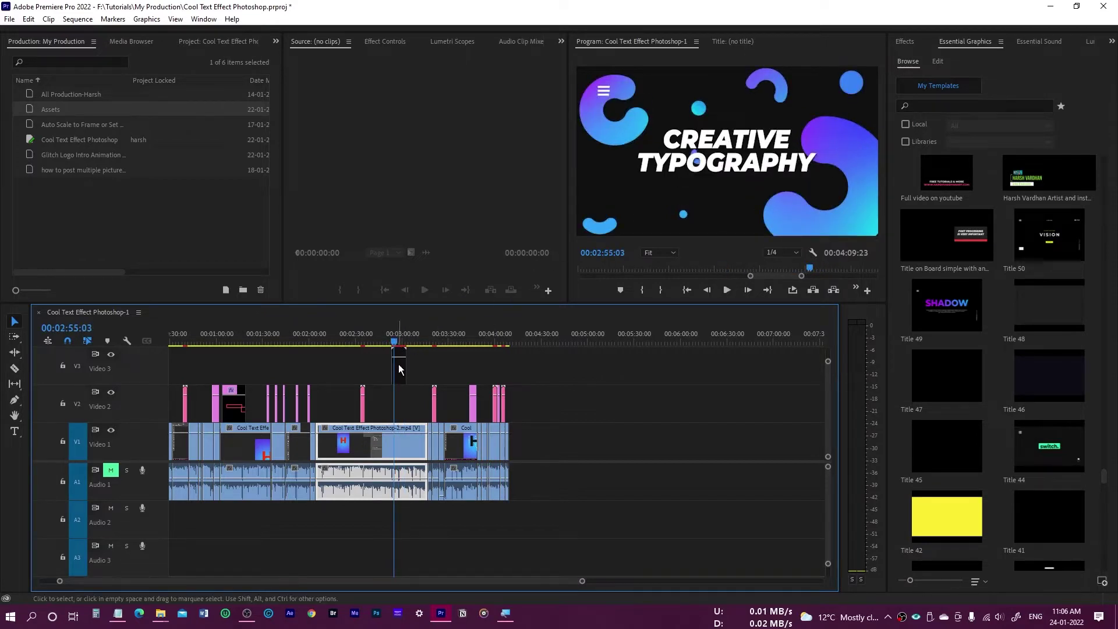
key("ctrl+s")
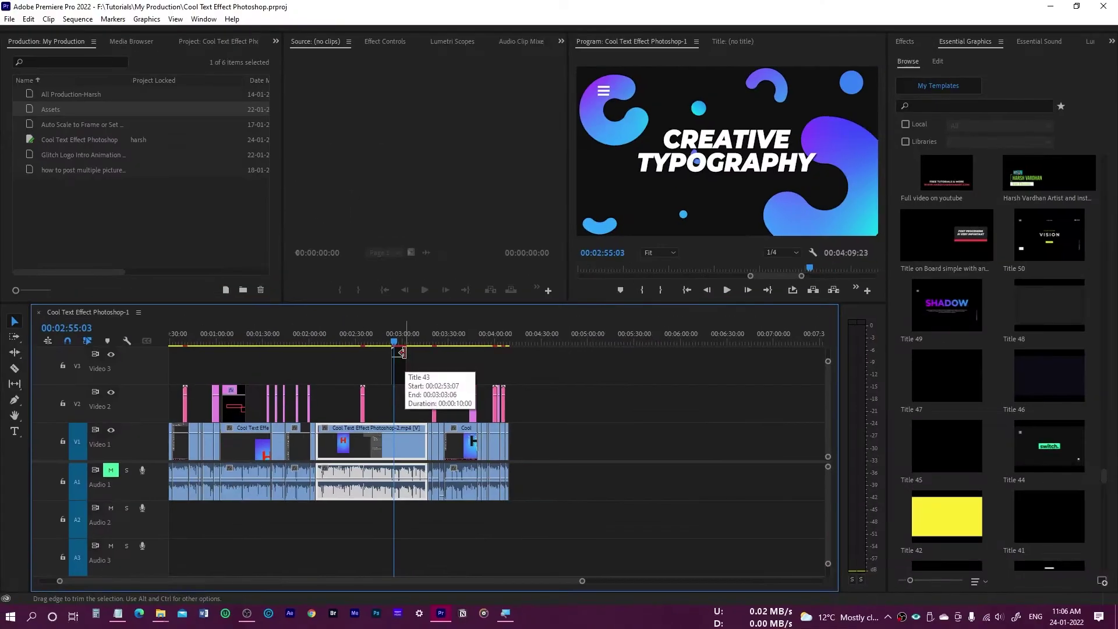
Step: Replace the Title 43 clip's TYPOGRAPHY text with "Text Effect" and its CREATIVE text with "Cool"
left_click(400, 367)
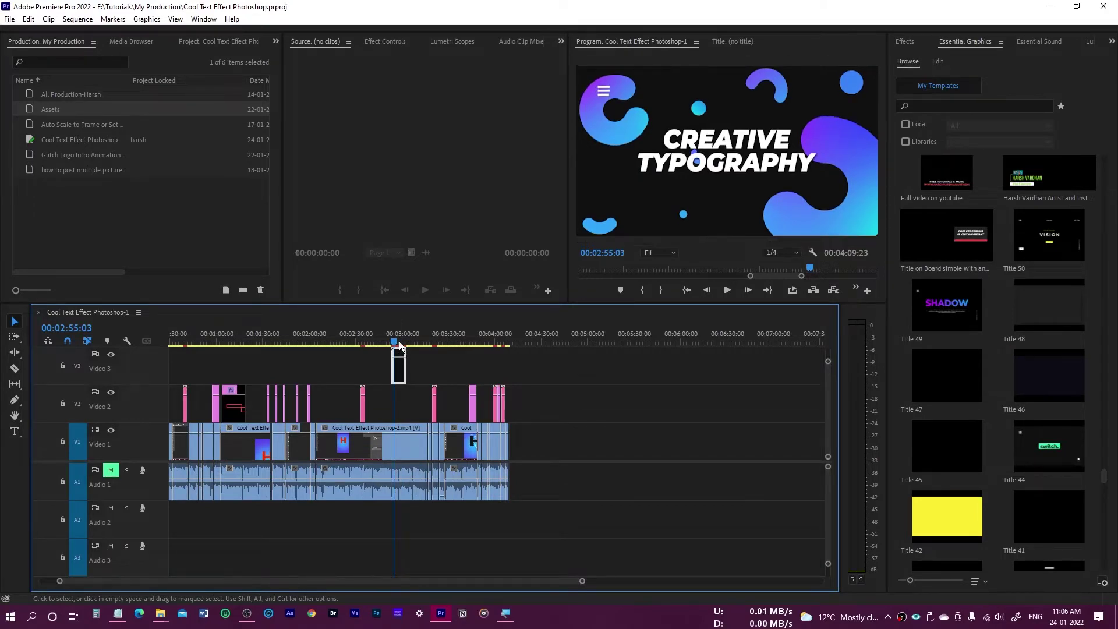
left_click(977, 44)
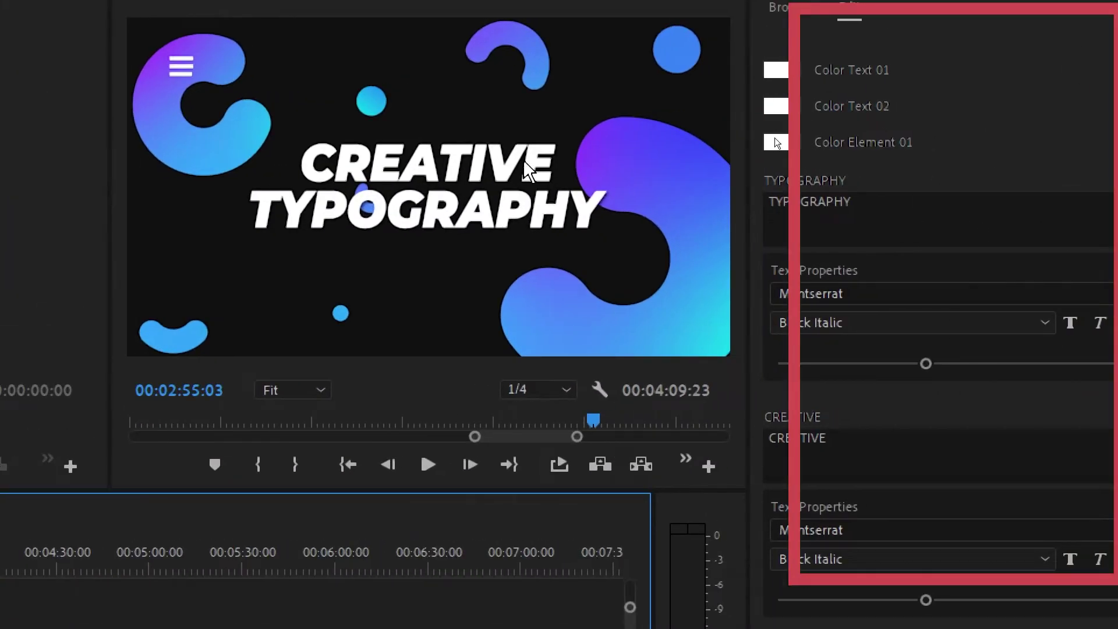
left_click(838, 438)
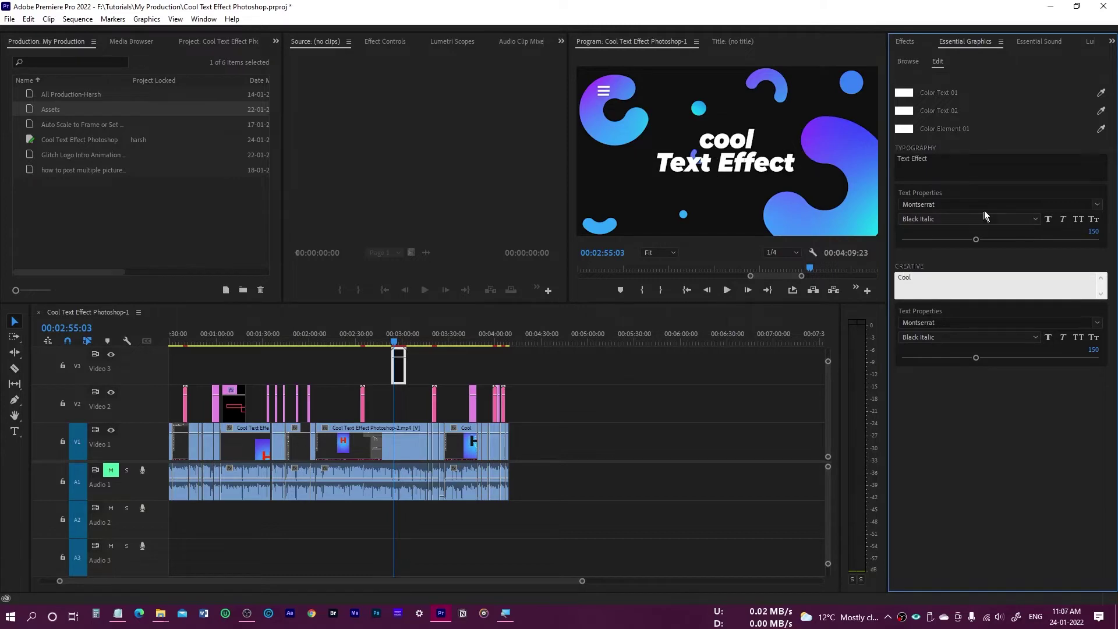
Step: Set the "Text Effect" line to all caps, keeping the Montserrat font and trying faux italic and faux bold before switching both off
left_click(1098, 205)
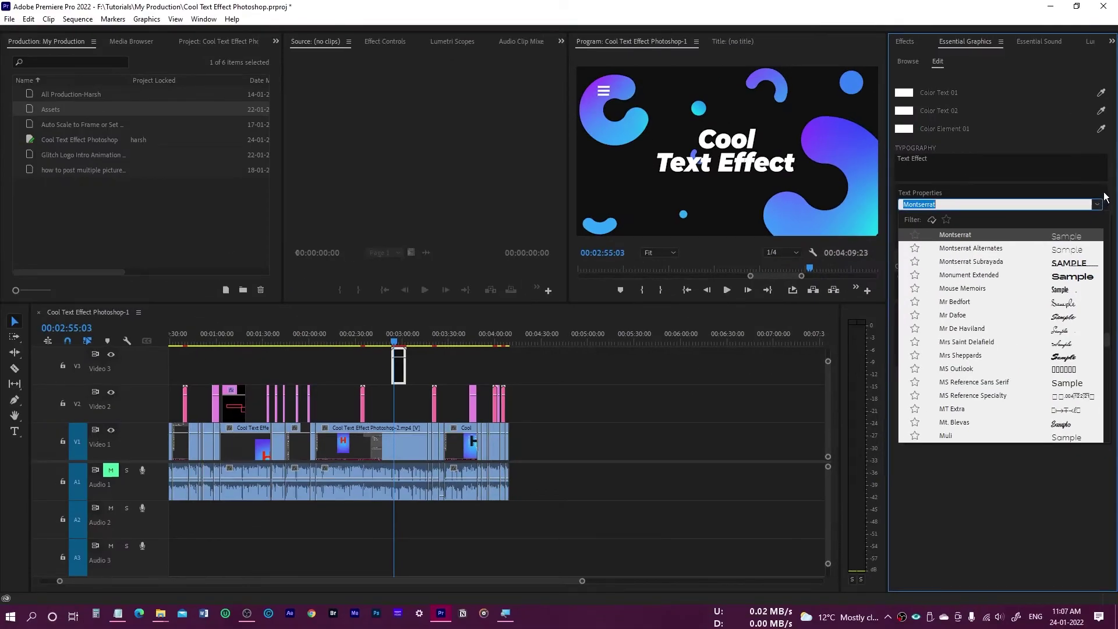
left_click(1105, 197)
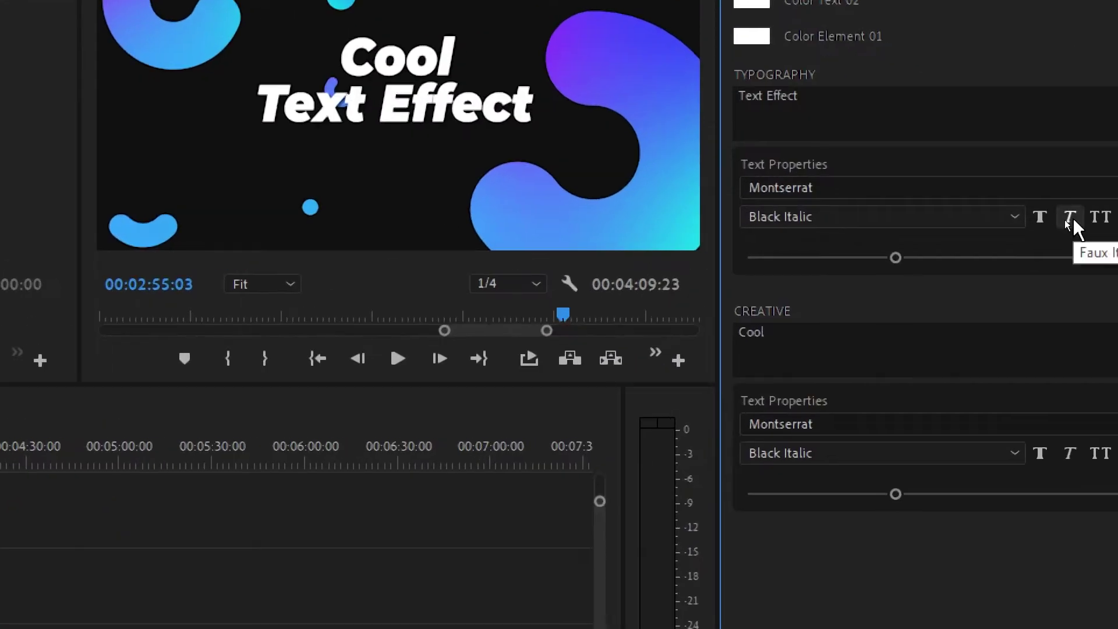
left_click(1068, 220)
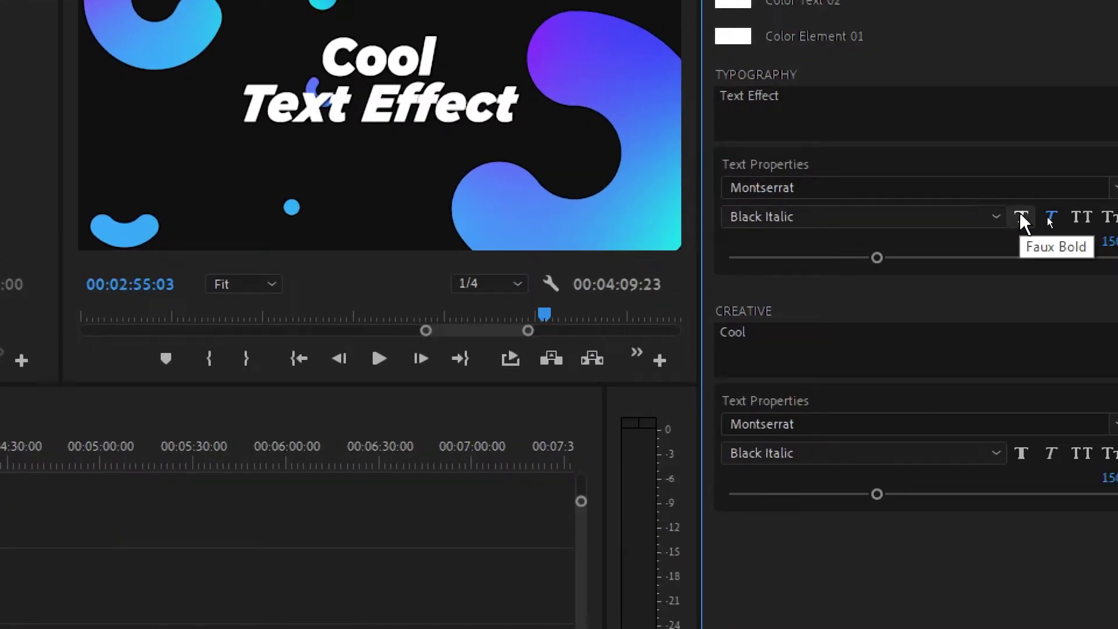
left_click(1023, 220)
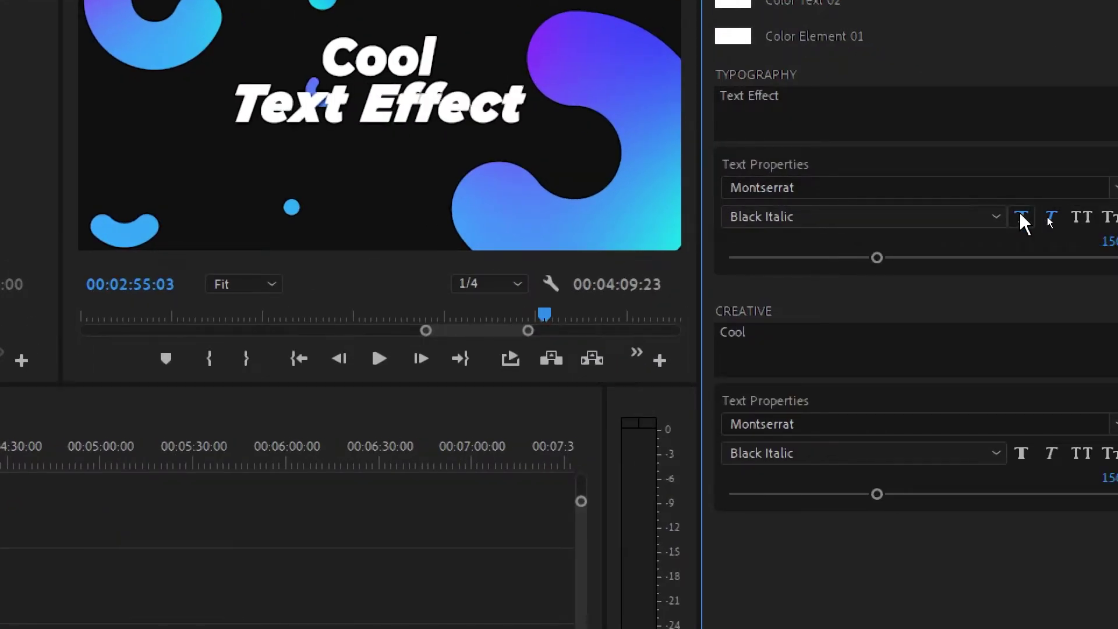
left_click(1081, 218)
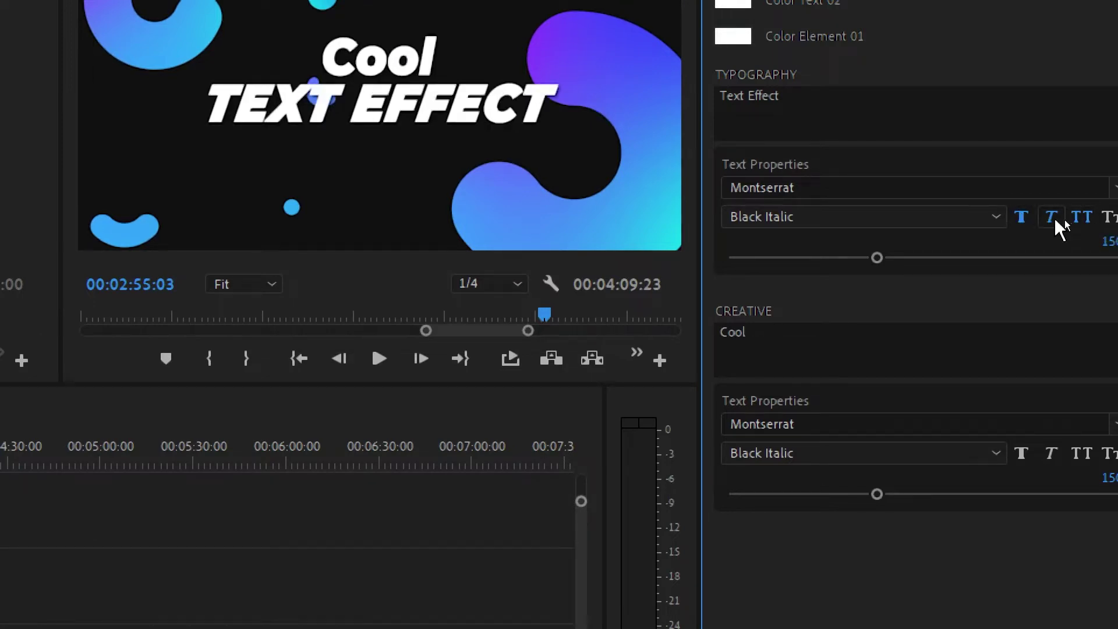
left_click(1053, 218)
left_click(1023, 218)
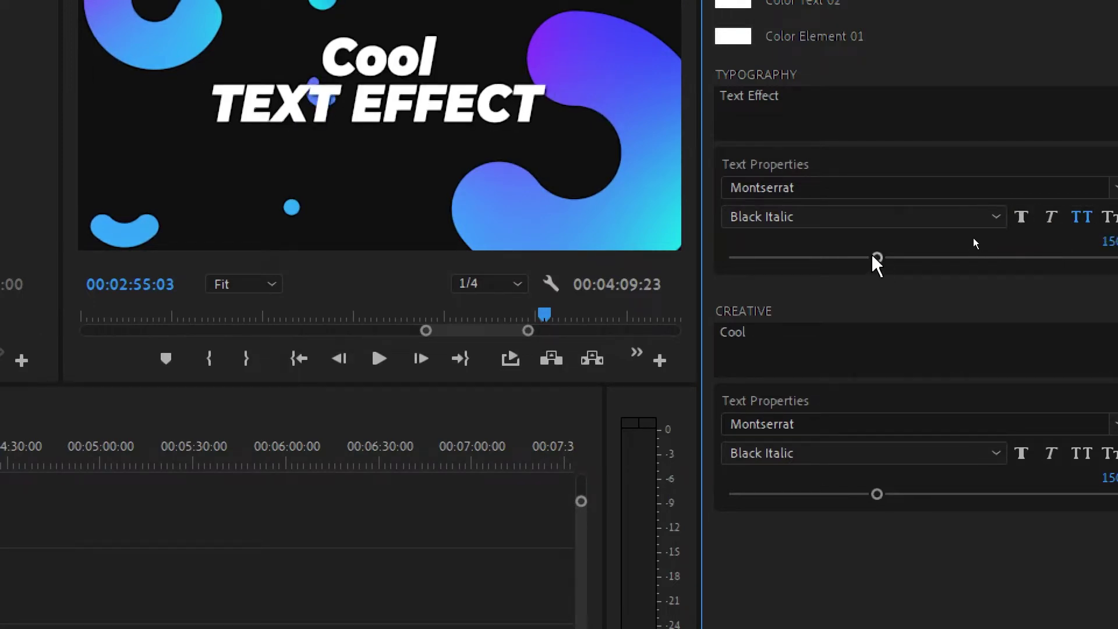
Step: Set the Text Effect line's size to 147 and change the title's Color Text 01 to pink
mouse_move(875, 256)
left_mouse_down()
mouse_move(846, 257)
mouse_move(952, 257)
mouse_move(872, 258)
left_mouse_up()
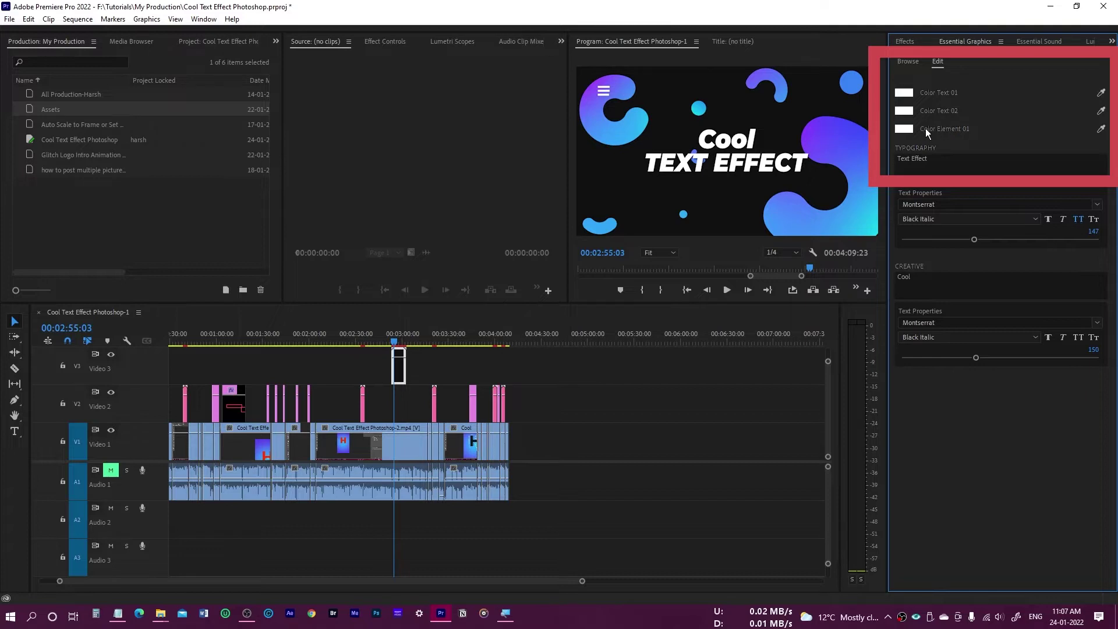
left_click(905, 92)
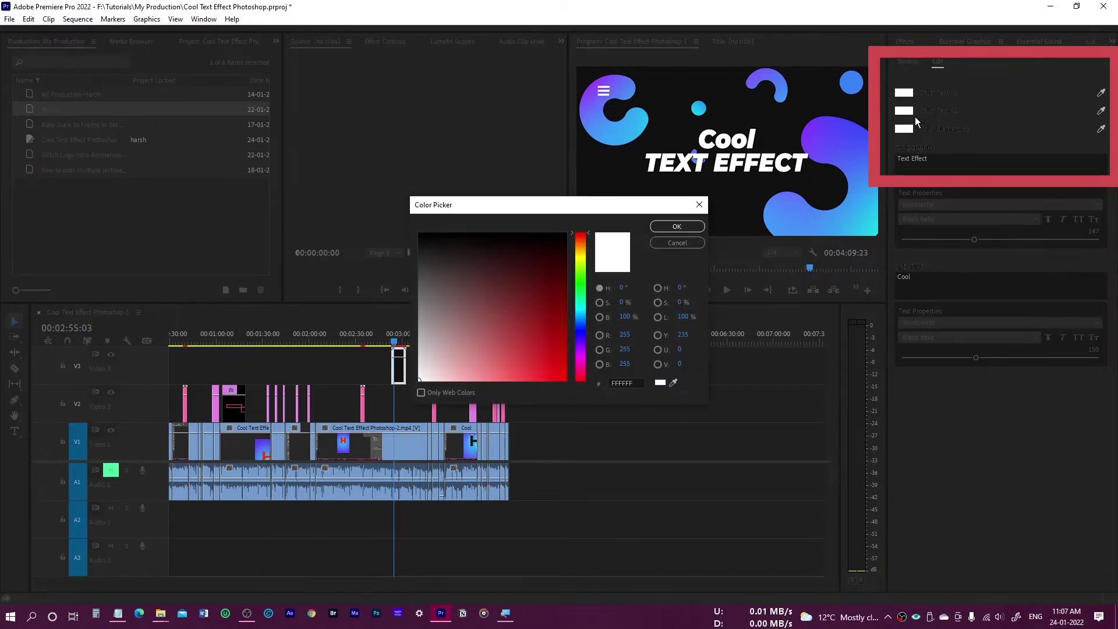
left_click(581, 348)
left_click(568, 358)
left_click(677, 226)
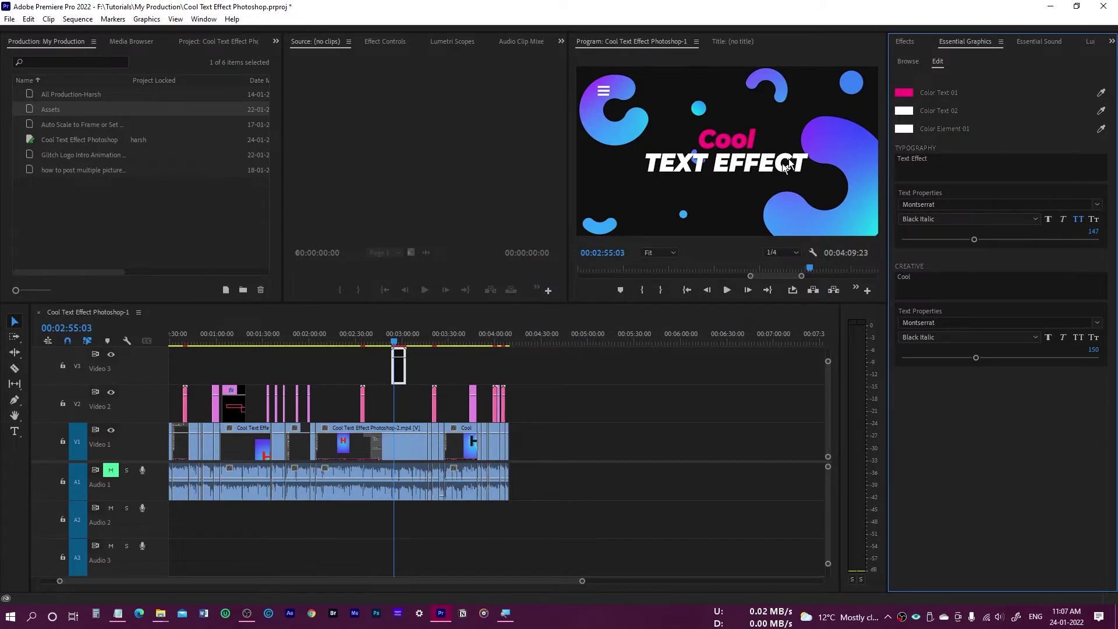
Step: Change Color Text 02 to the blue-violet sampled from the large background shape in the video preview
left_click(901, 113)
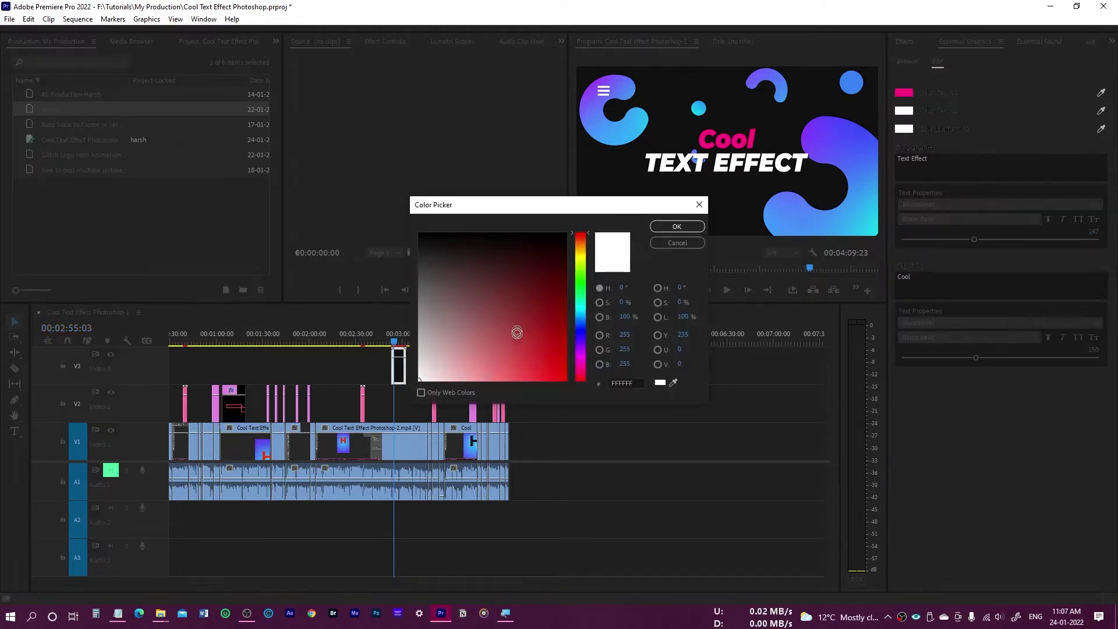
left_click(581, 322)
left_click(581, 330)
left_click(674, 382)
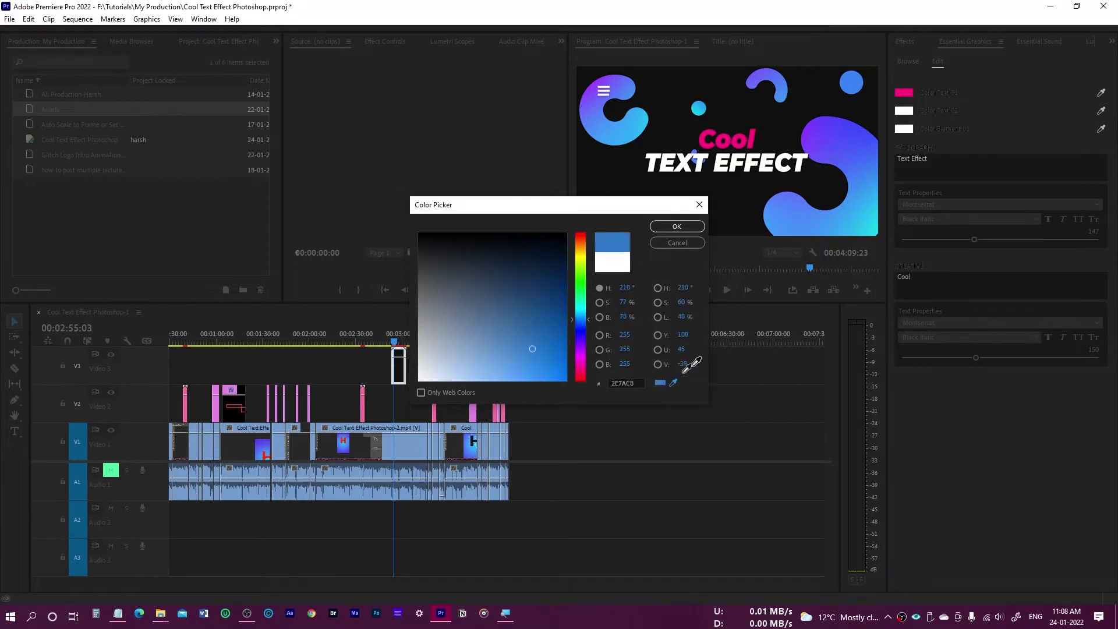
left_click(855, 150)
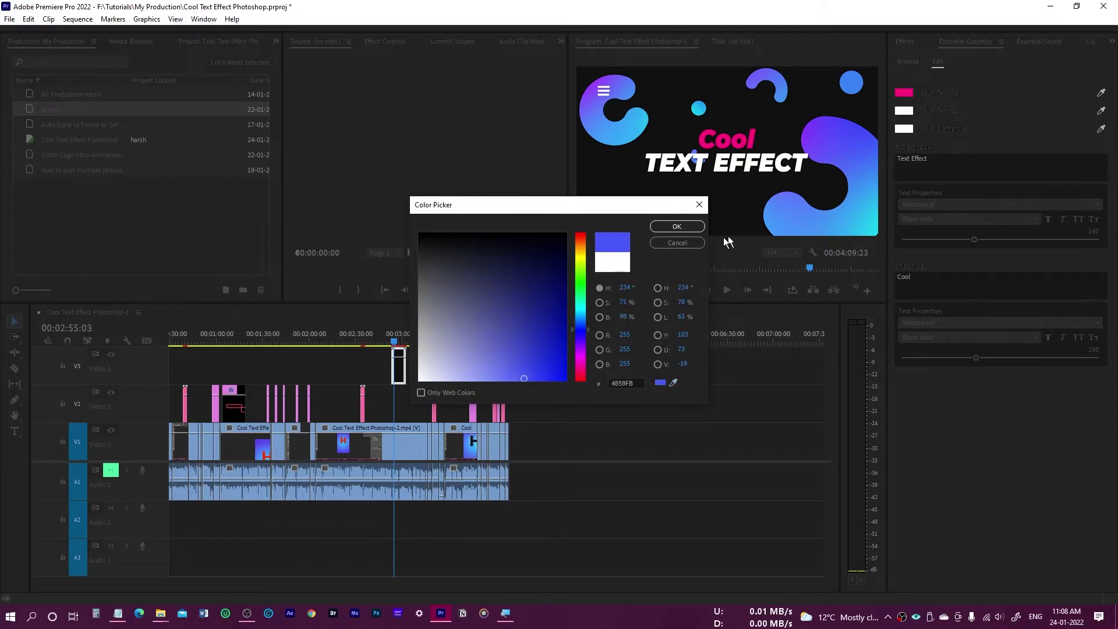
left_click(687, 226)
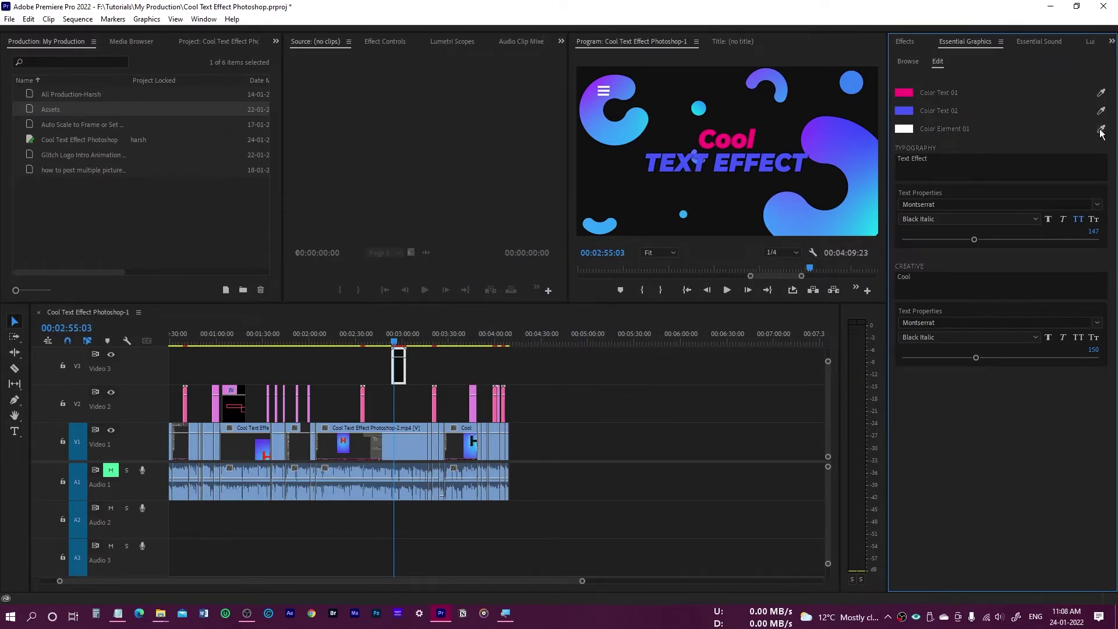
Step: Try bright green on Color Element 01 and return it to white
left_click(904, 129)
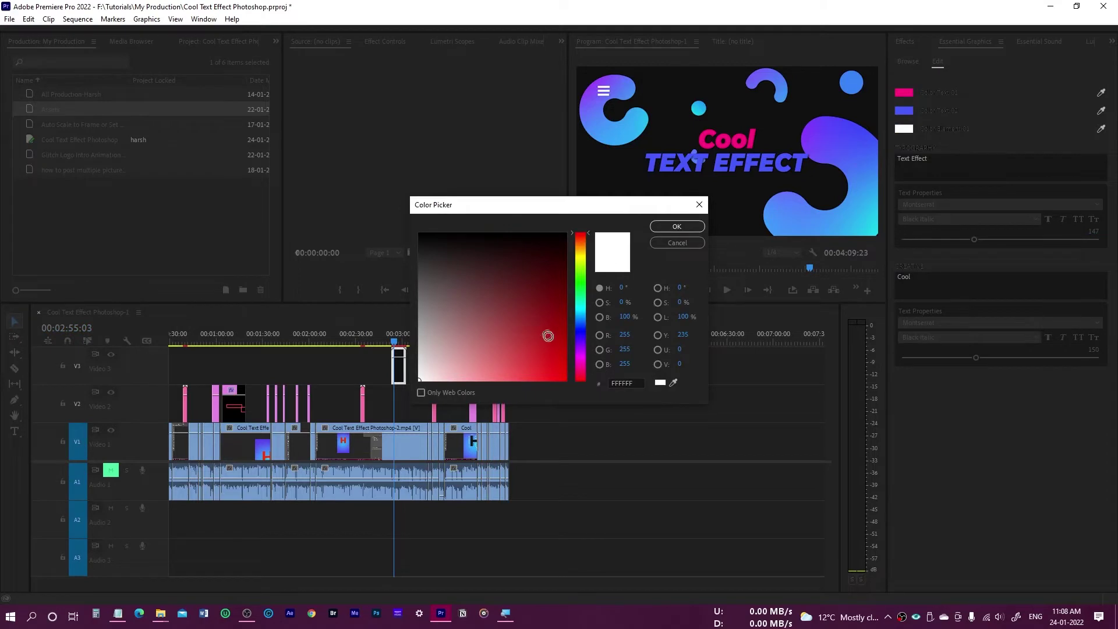
left_click(580, 278)
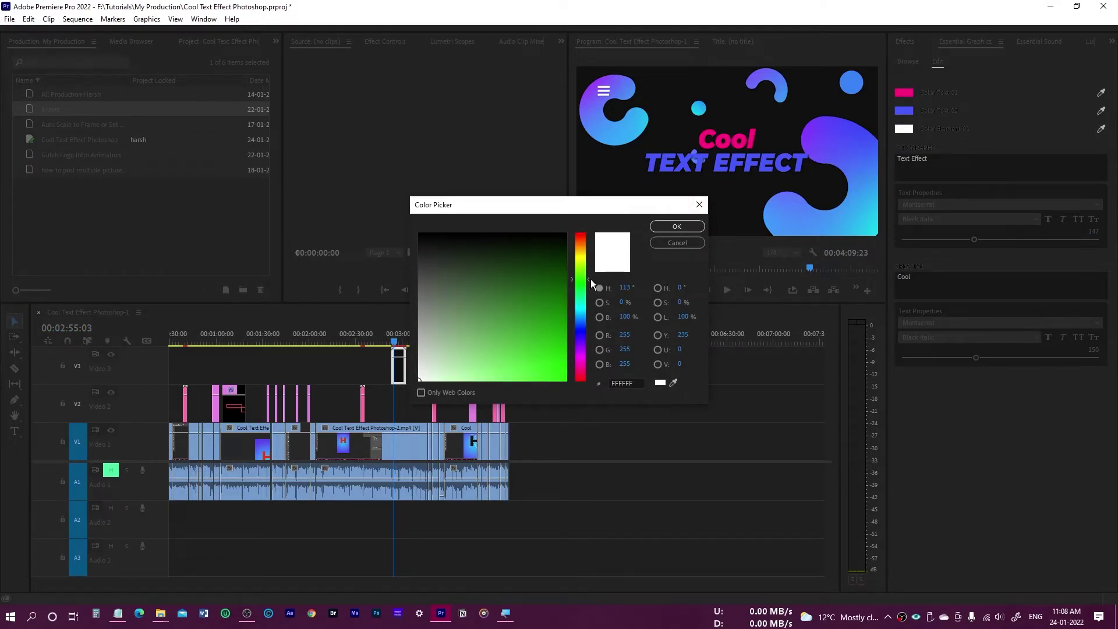
left_click(564, 359)
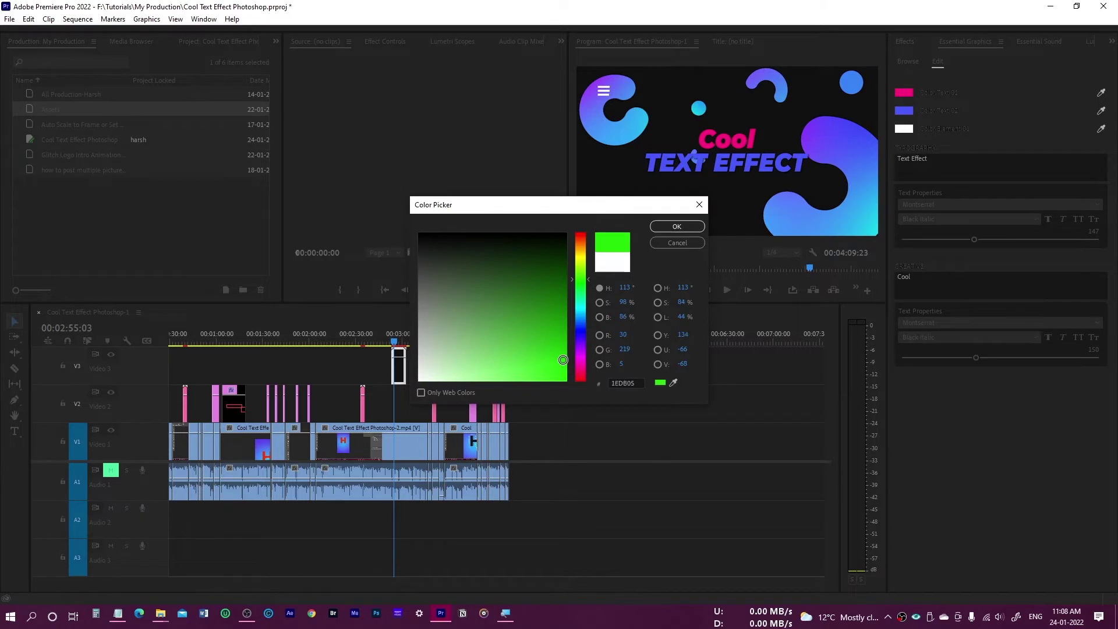
left_click(675, 227)
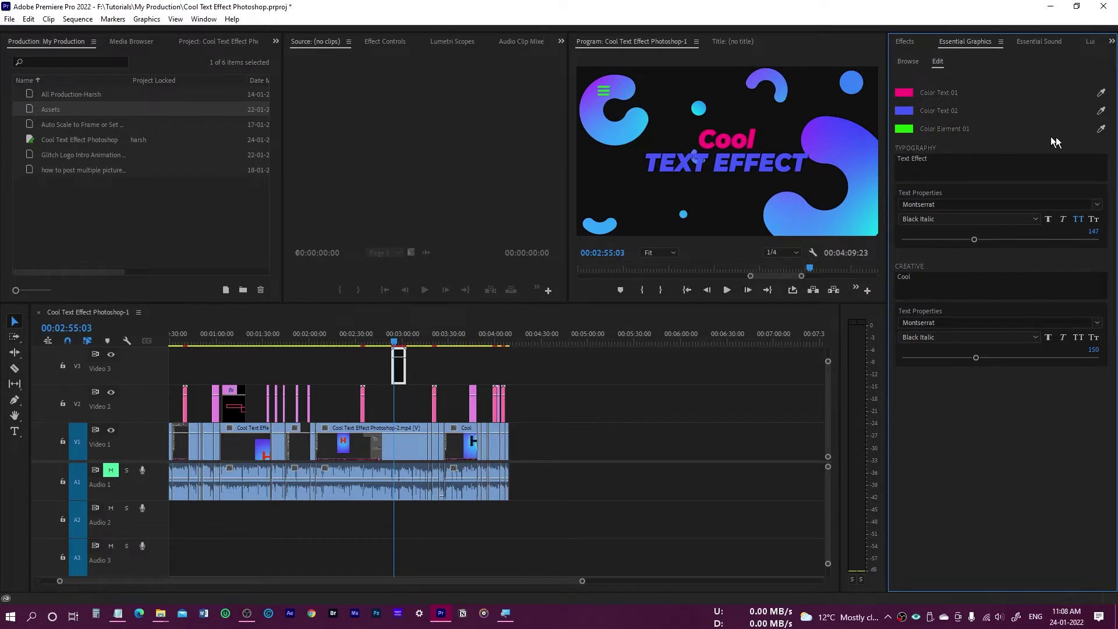
left_click(905, 129)
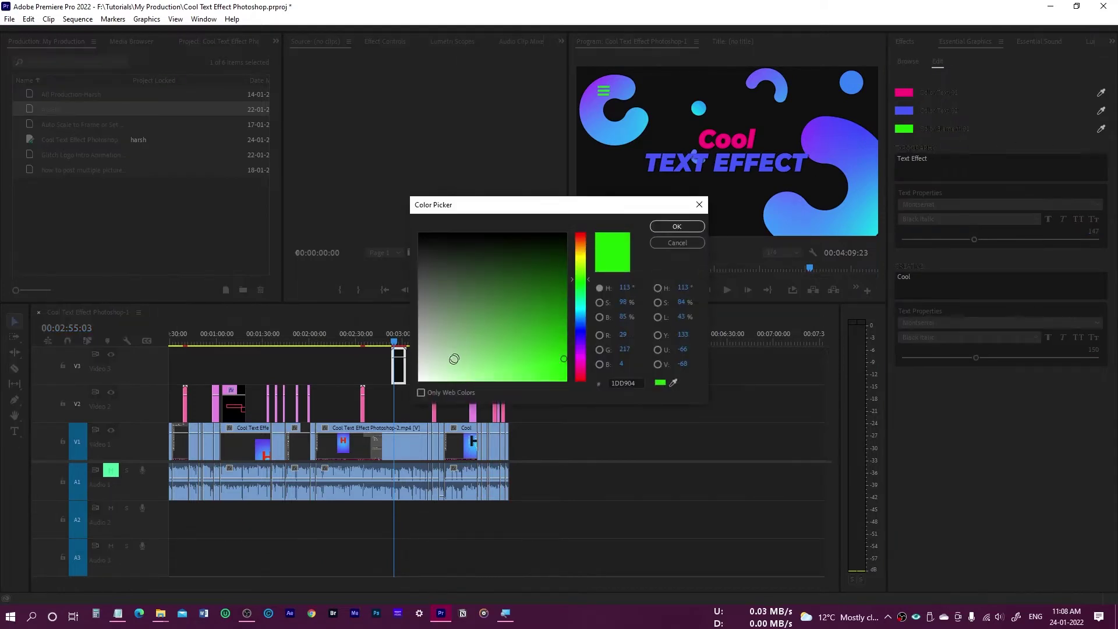
left_click_drag(452, 357, 408, 389)
left_click(677, 226)
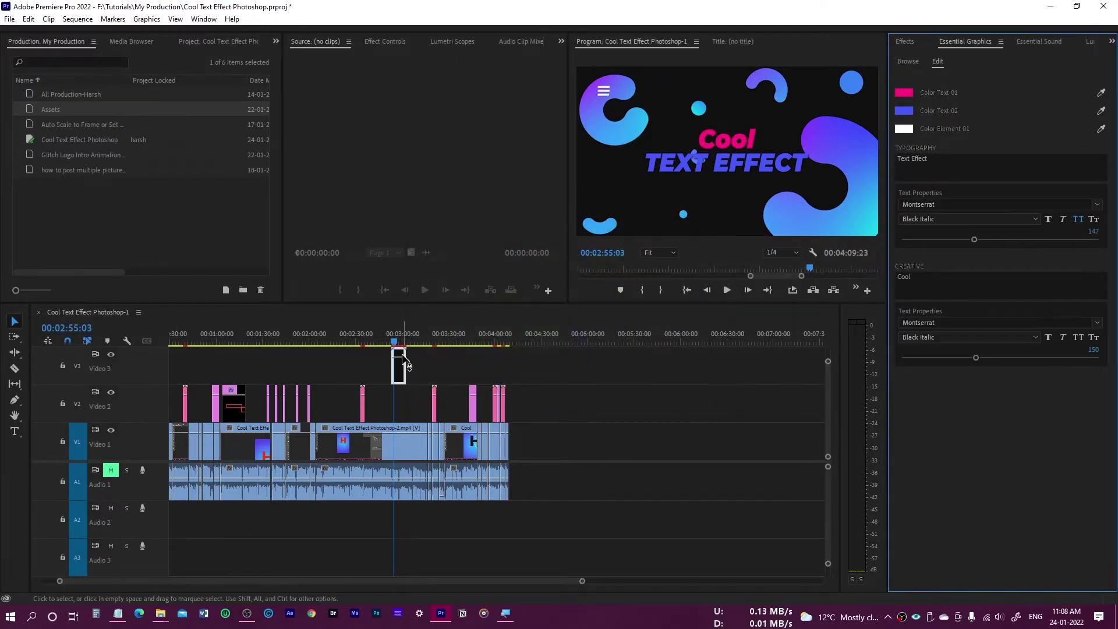
Step: Preview the recolored Title 43 clip, stopping at 00:03:02:10, and save the project
left_click_drag(404, 339, 392, 344)
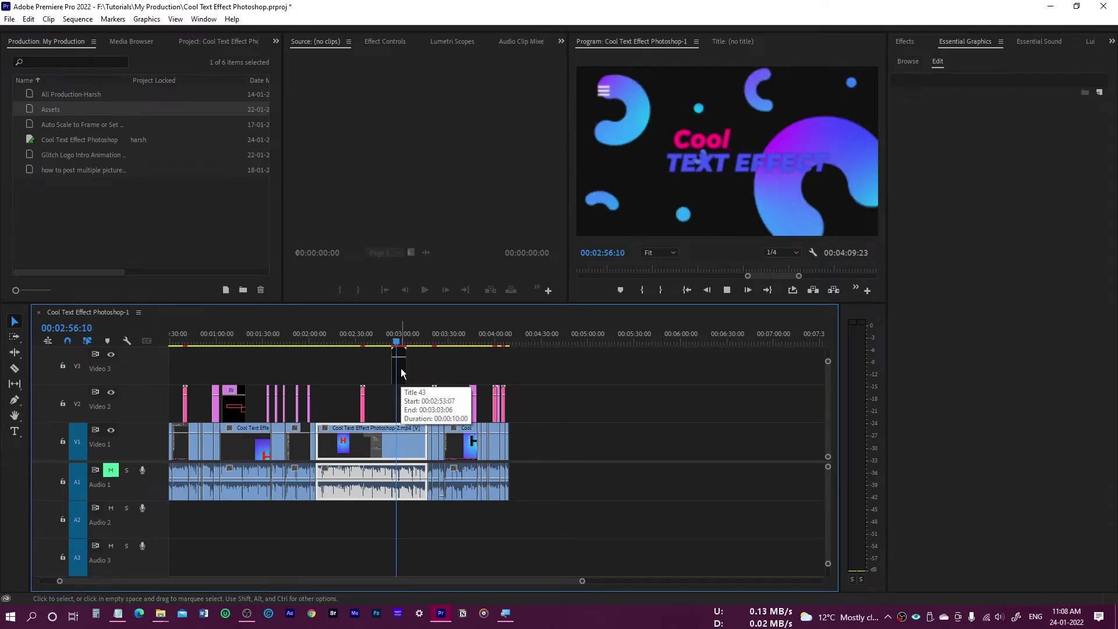
key("space")
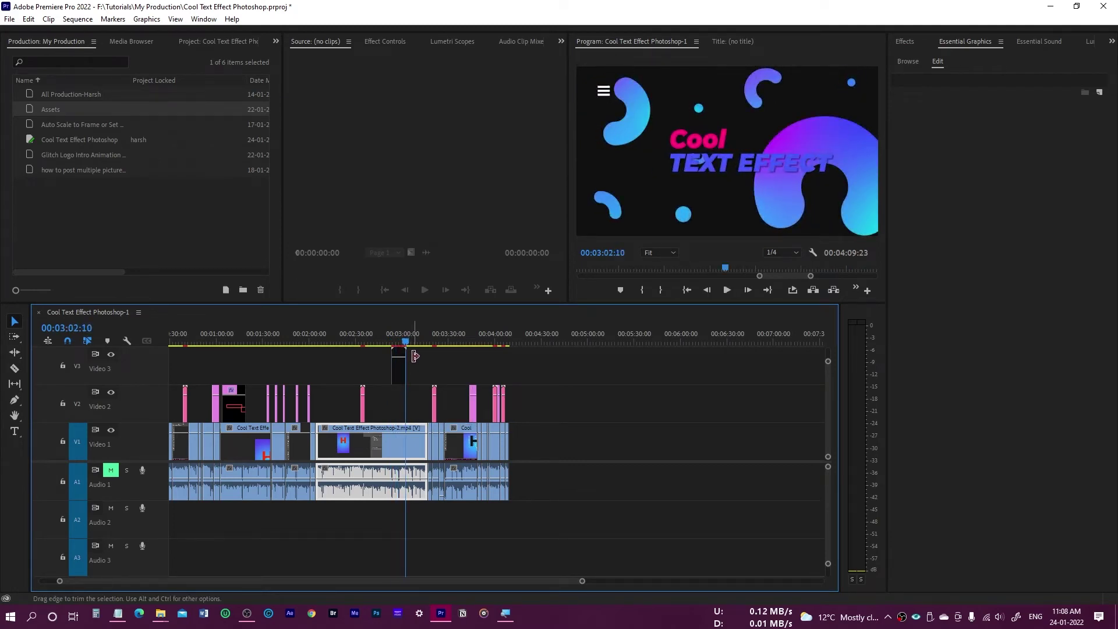
key("ctrl")
key("ctrl+s")
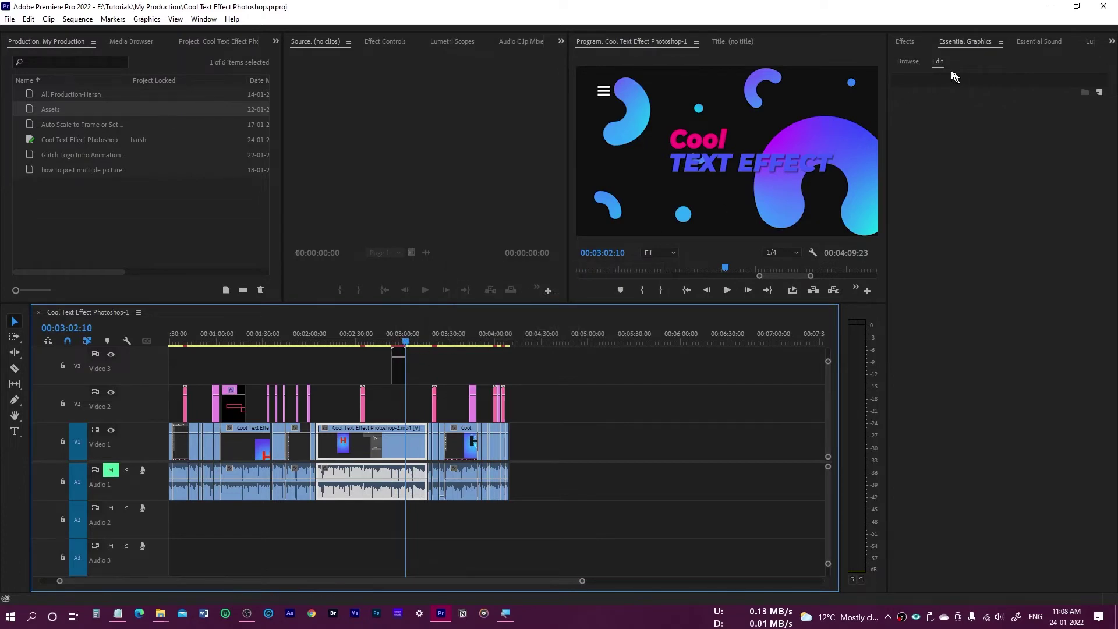
Step: Add the Title 49 template to the Video 1 track after the existing clips, at about 00:04:37
left_click(915, 64)
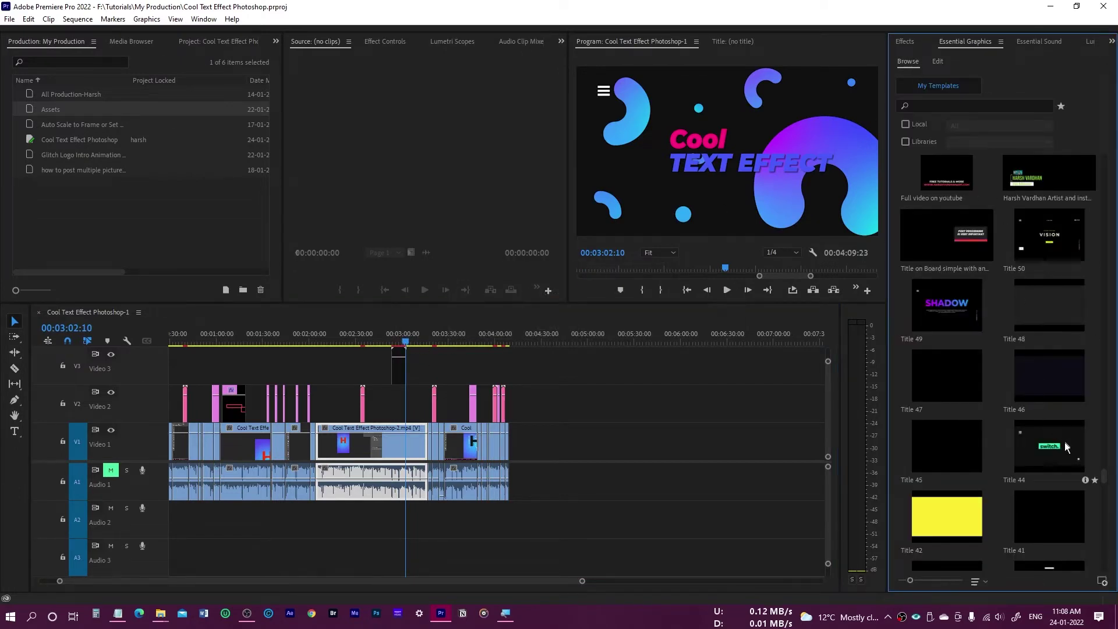
mouse_move(944, 313)
left_click_drag(945, 314, 557, 437)
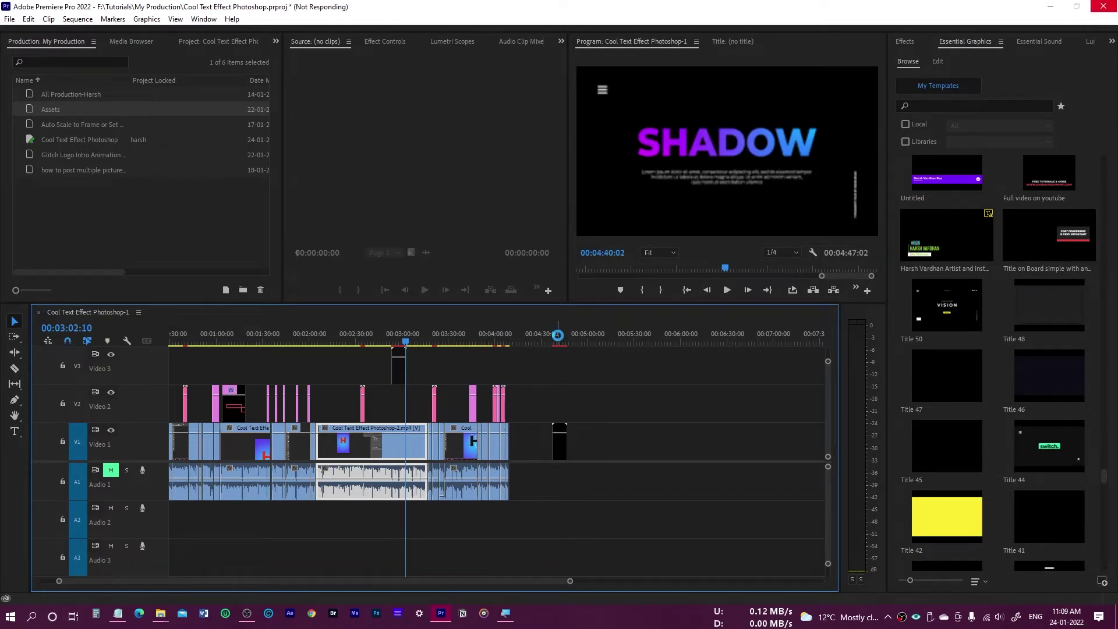
Step: Preview the Title 49 clip's animation from its start
left_click(553, 344)
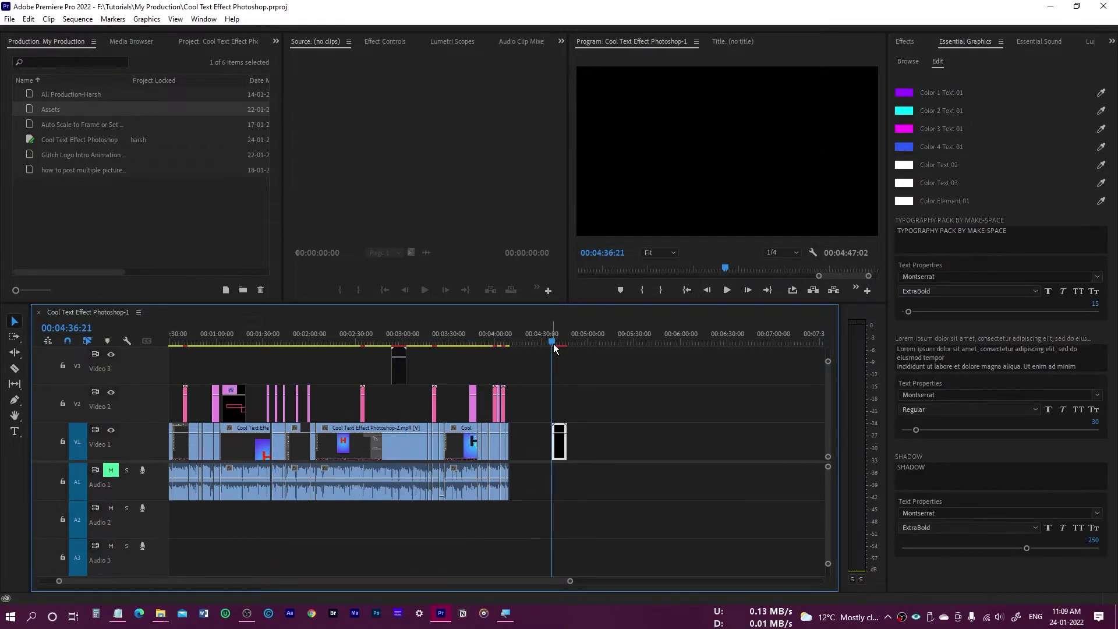
key("space")
left_click(562, 345)
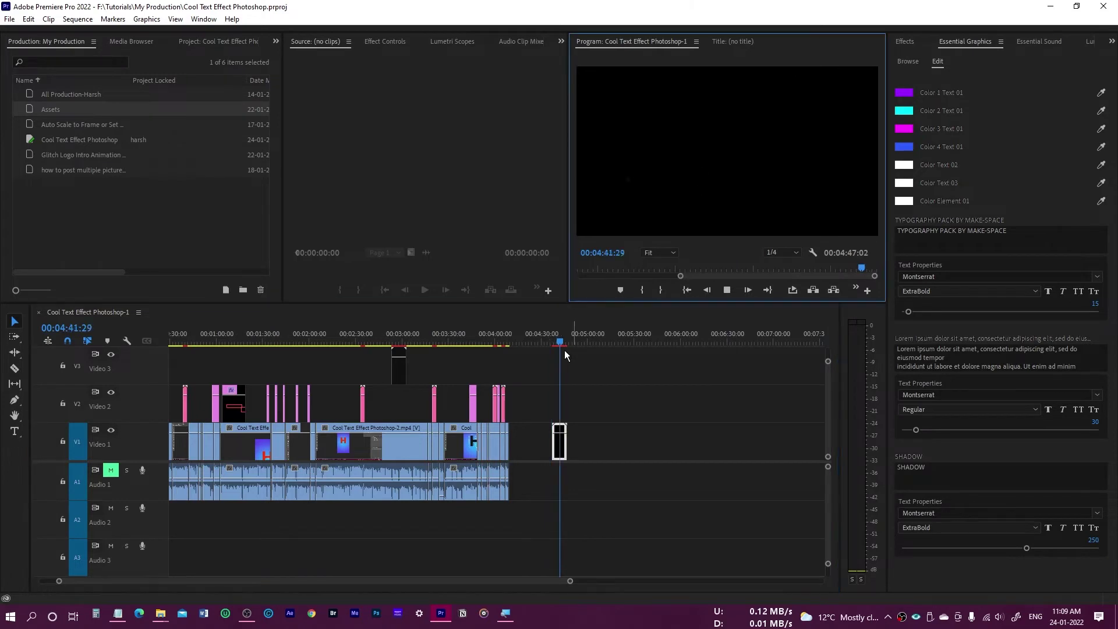
left_click_drag(556, 345, 554, 346)
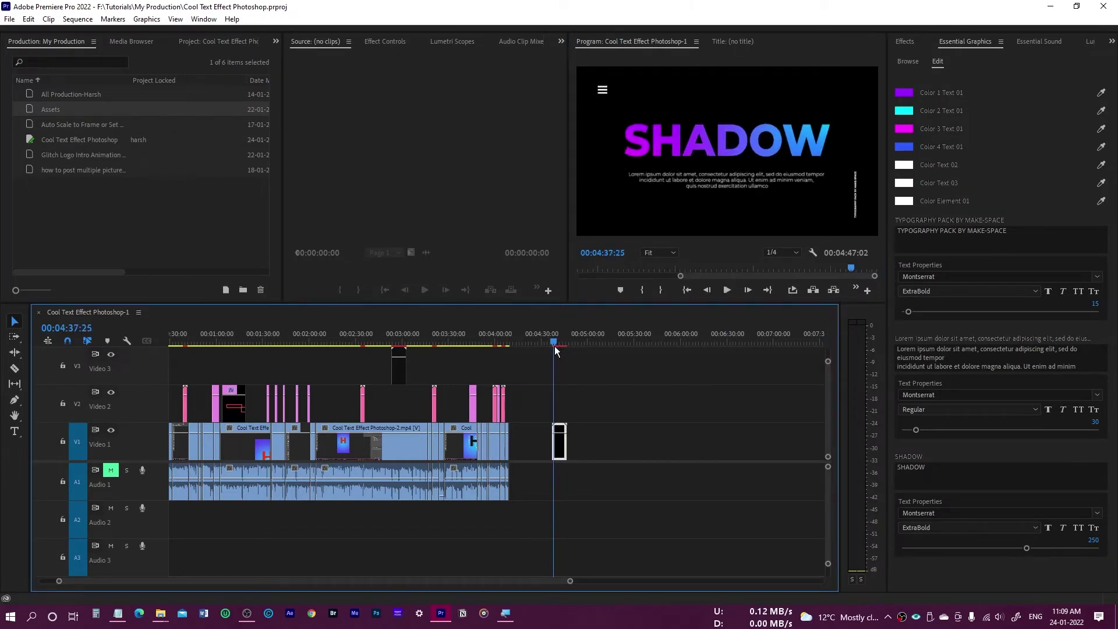
key("space")
Step: Mark in and out points around the Title 49 clip, preview it to 00:04:44:15, and save the project
key("equal")
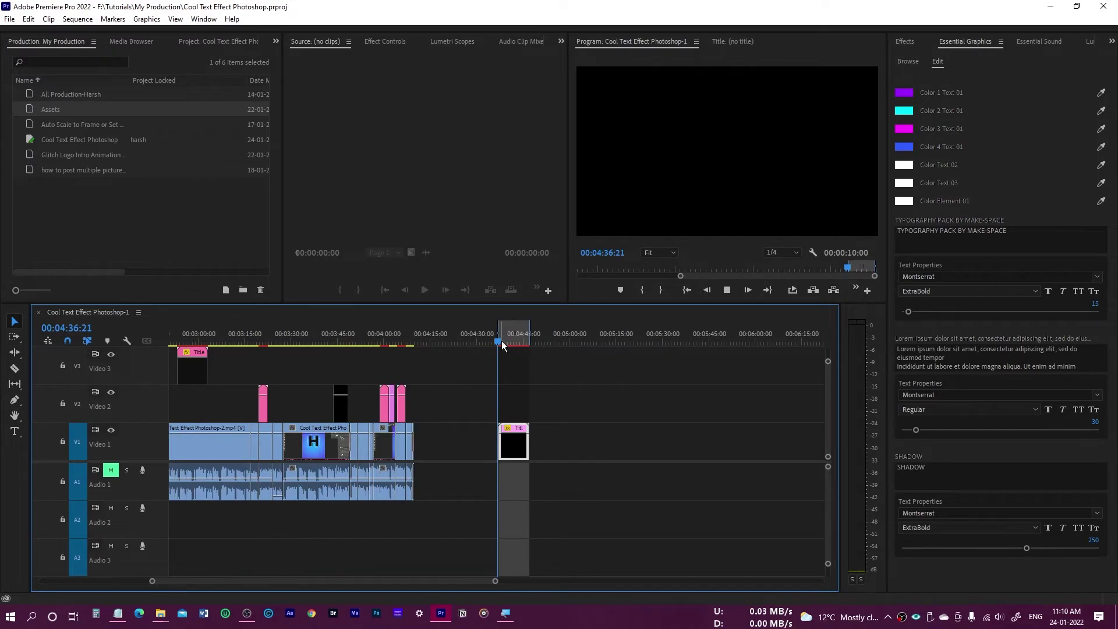
left_click_drag(507, 344, 505, 347)
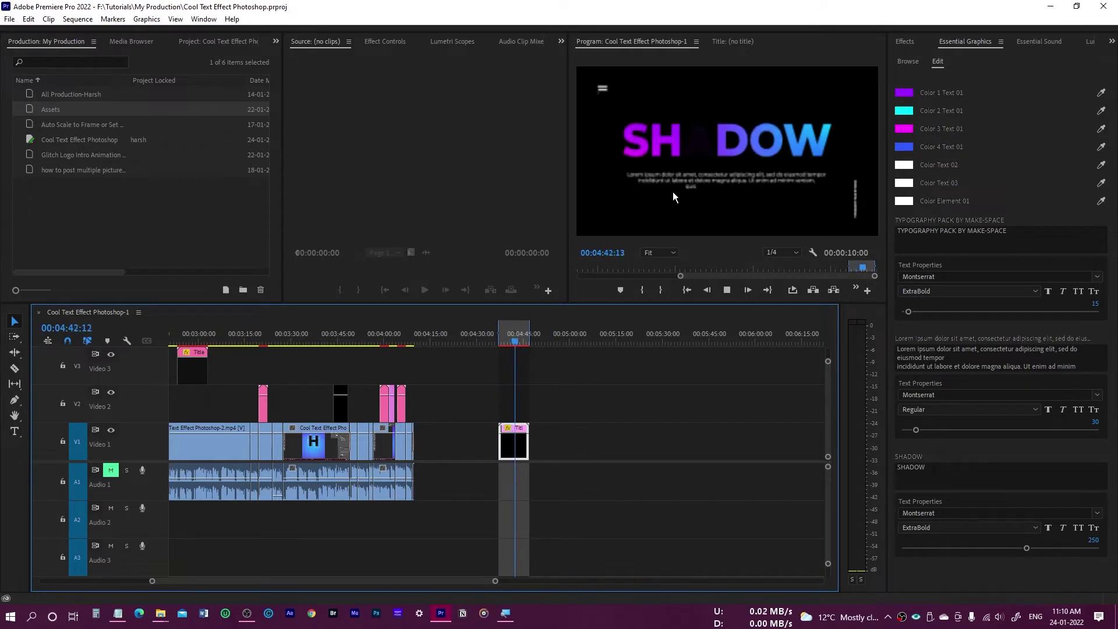
key("space")
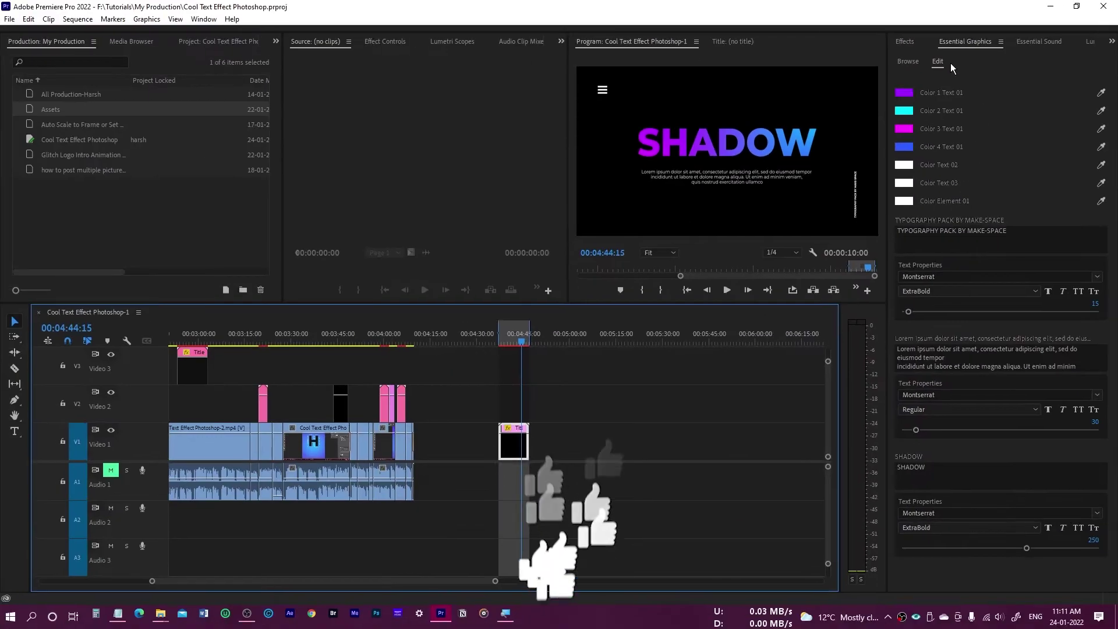
key("ctrl+s")
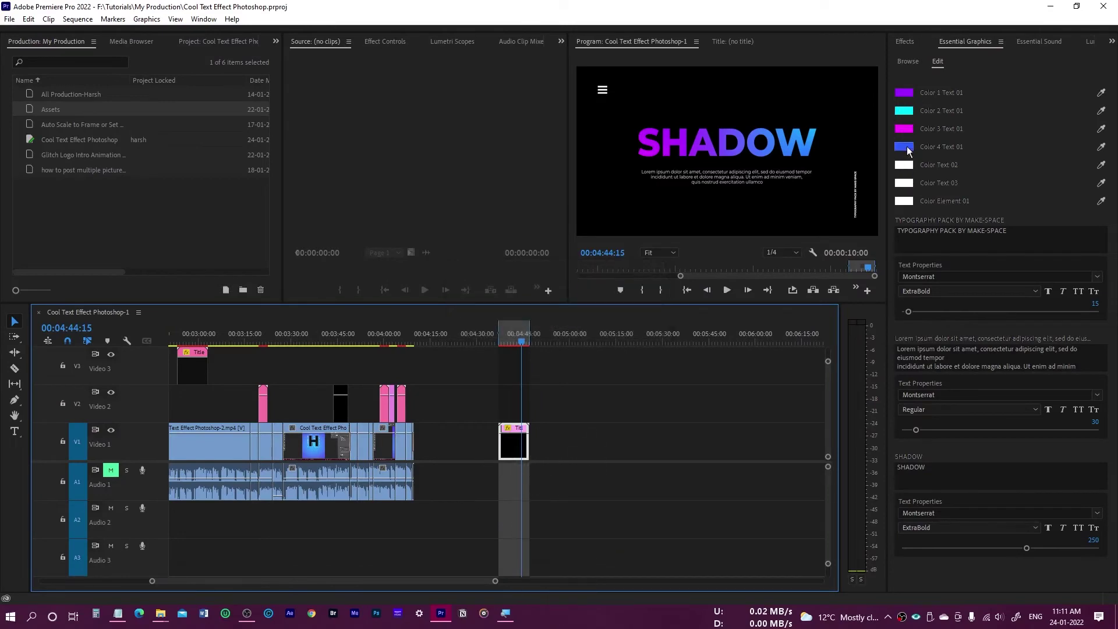
Step: Change the Title 49 gradient colors, setting Color 1 Text 01 to pink and Color 2 Text 01 to green
left_click(905, 94)
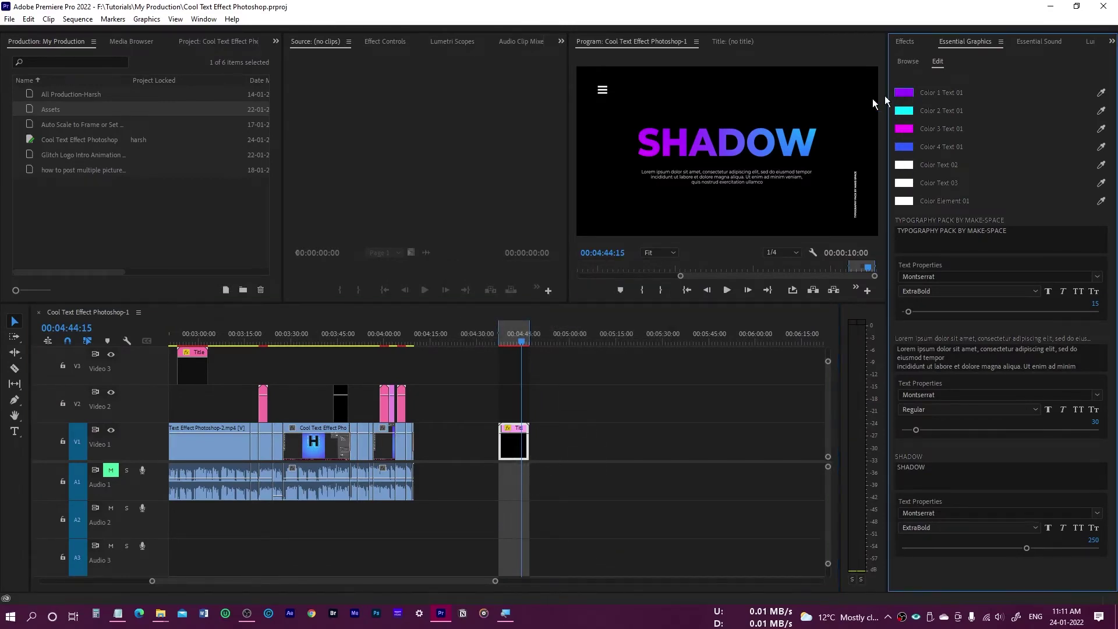
left_click_drag(583, 361, 583, 374)
left_click(670, 227)
left_click(907, 111)
left_click(582, 294)
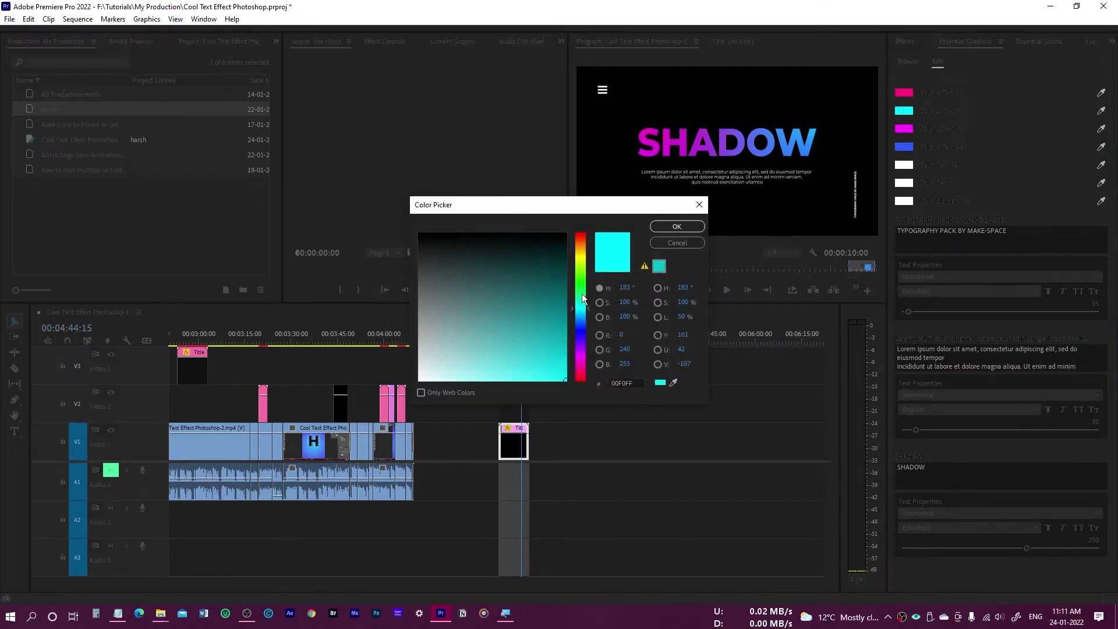
left_click(677, 227)
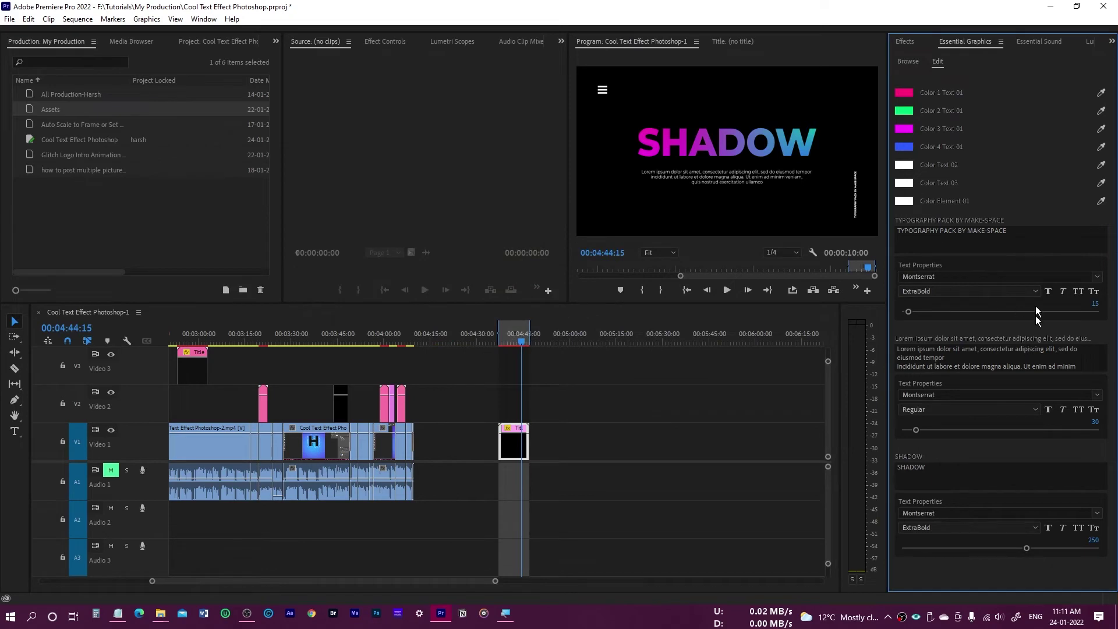
Step: Replace the Title 49 clip's SHADOW text with the artist's name followed by "art"
left_click(940, 243)
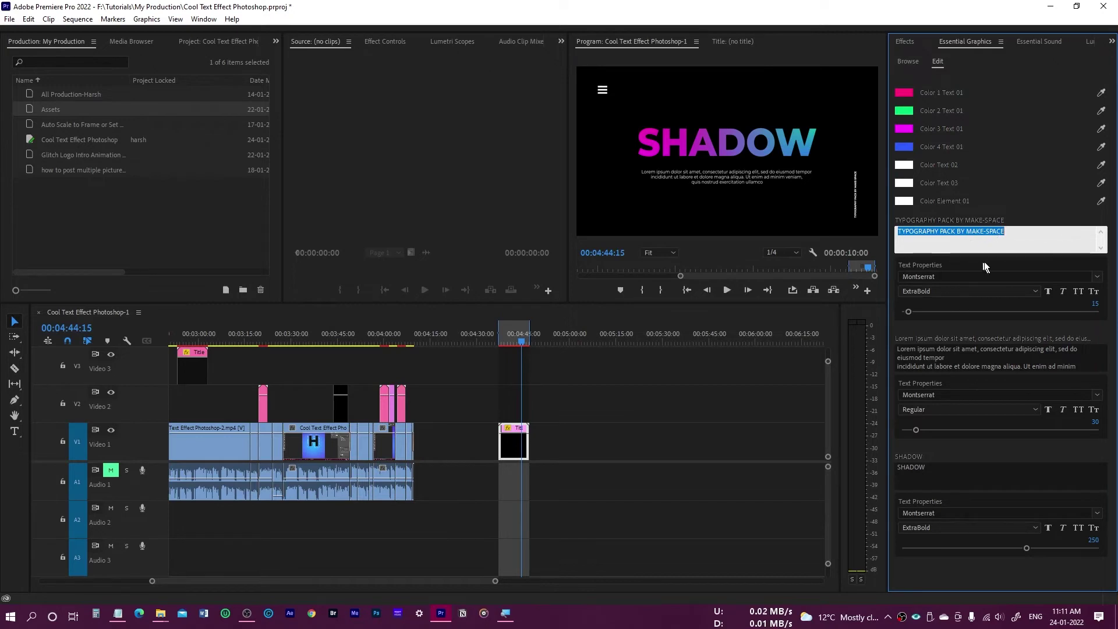
left_click(921, 353)
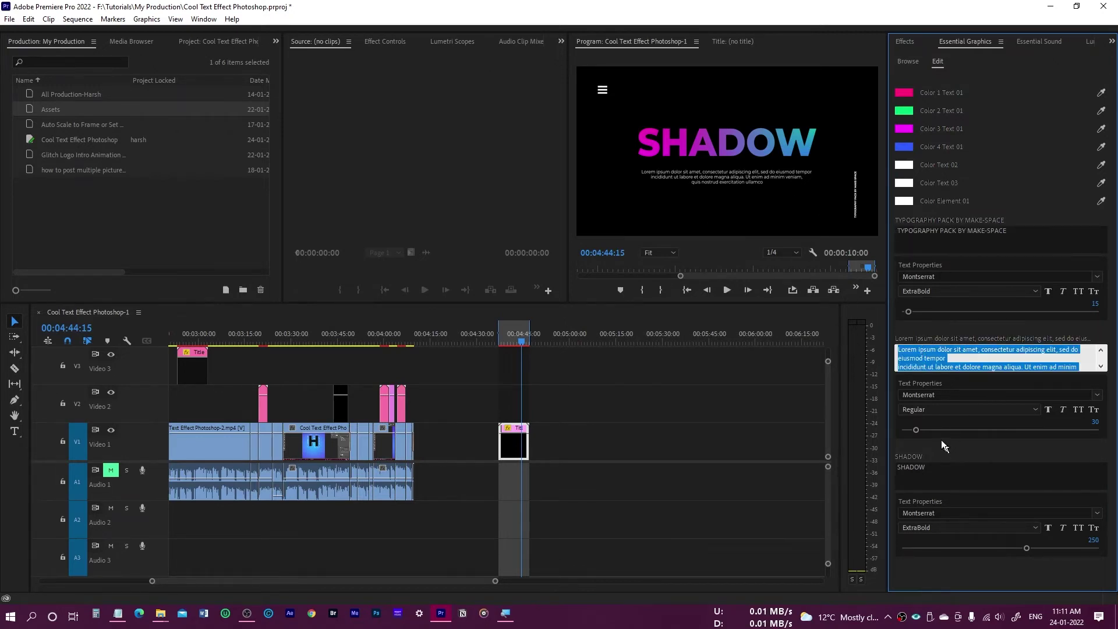
left_click(934, 466)
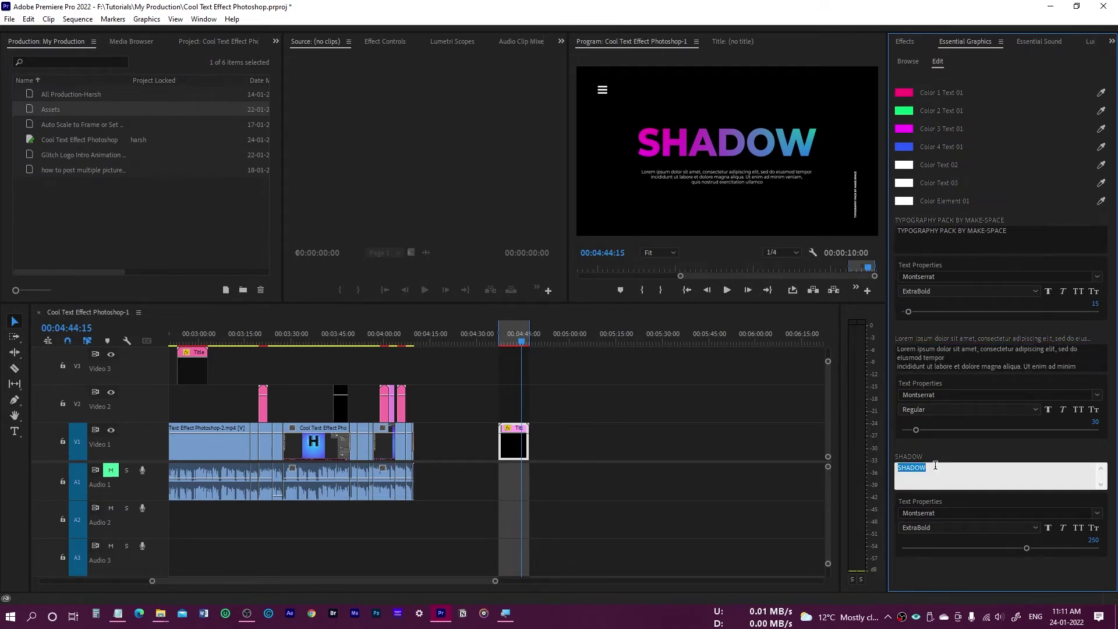
type("harsh vardhan art")
left_click(967, 460)
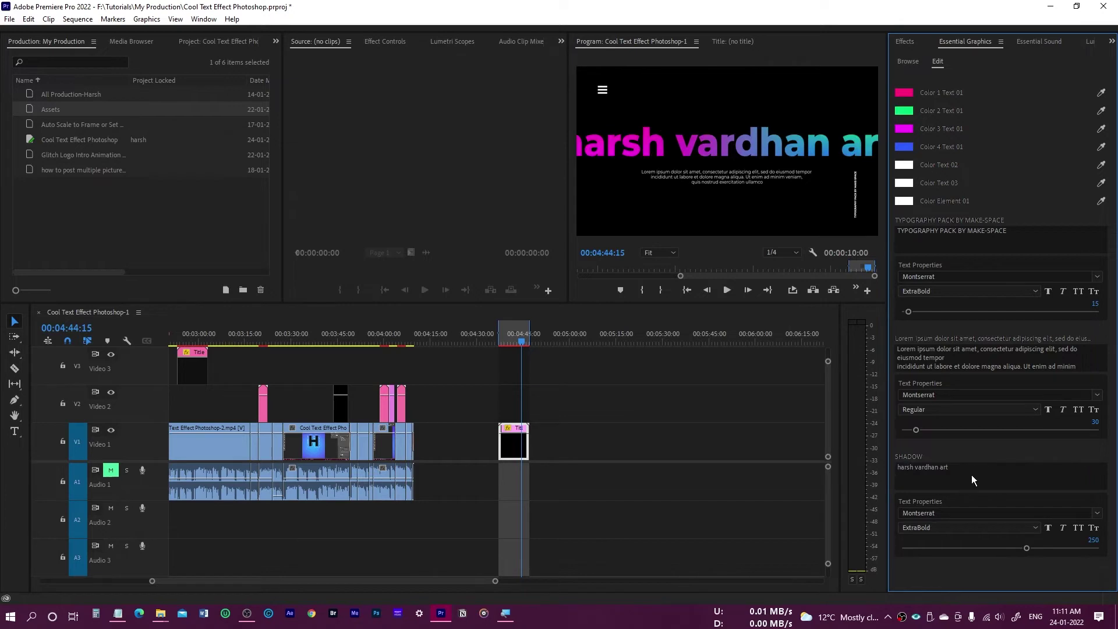
Step: Reduce the Title 49 main text size to 162 and set it to all caps
left_click(983, 473)
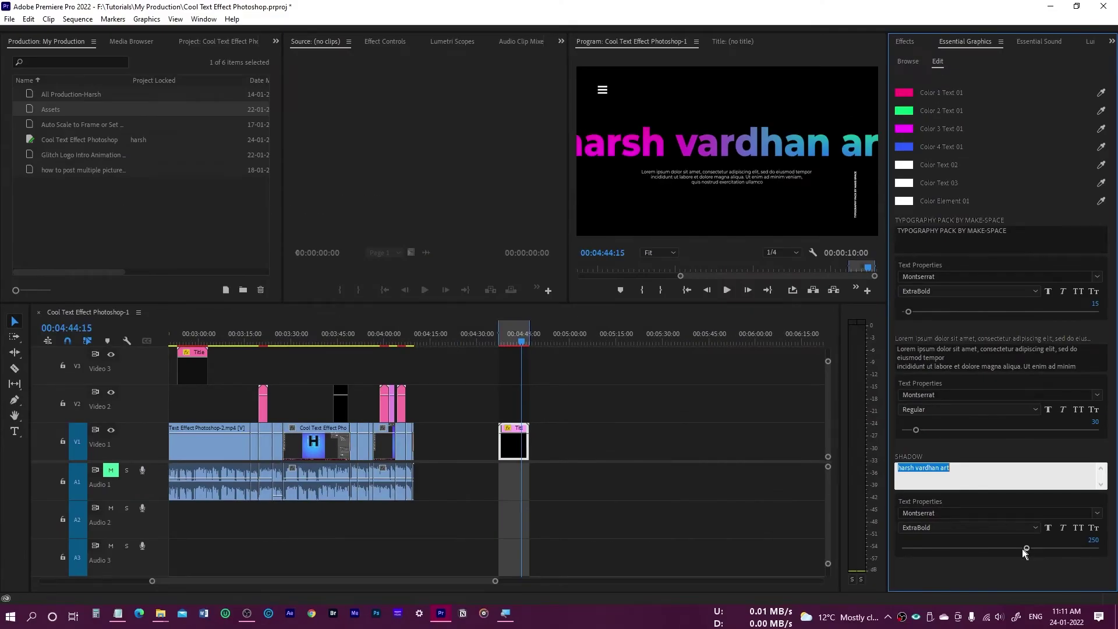
left_click_drag(1022, 549, 980, 550)
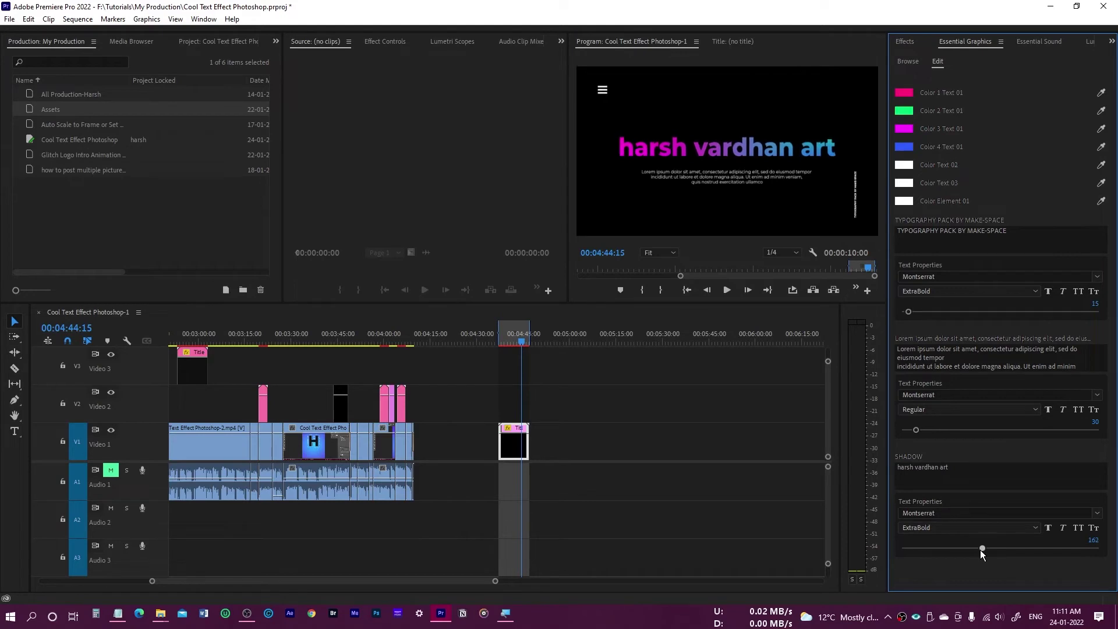
left_click(1080, 531)
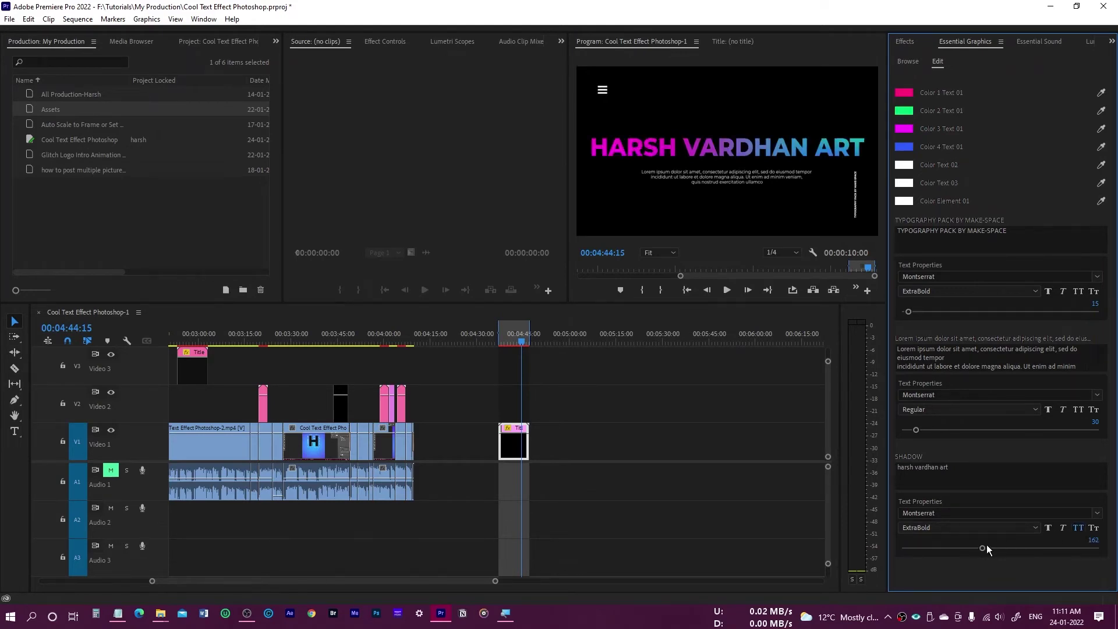
Step: Set the Title 49 main text size to 124 and paragraph to "don't forget to check out free and Paid Presets for Premeire Pro and Photoshop!"
left_click_drag(983, 550, 963, 549)
left_click(947, 365)
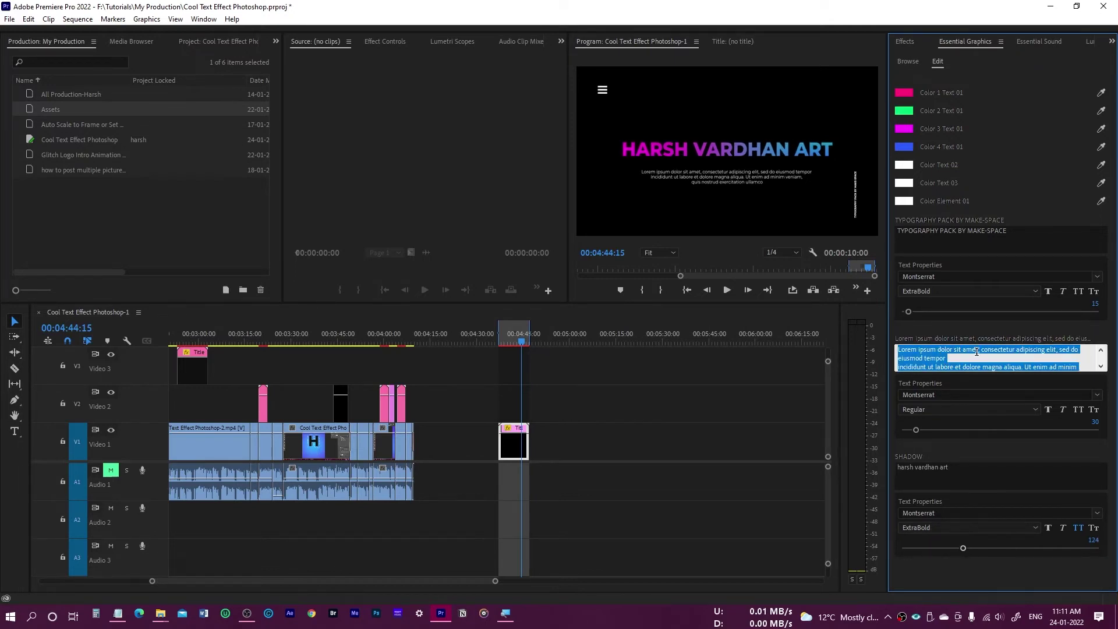
type("don't forget to check out free and Paid Presets for Premeire Pro and Photoshop")
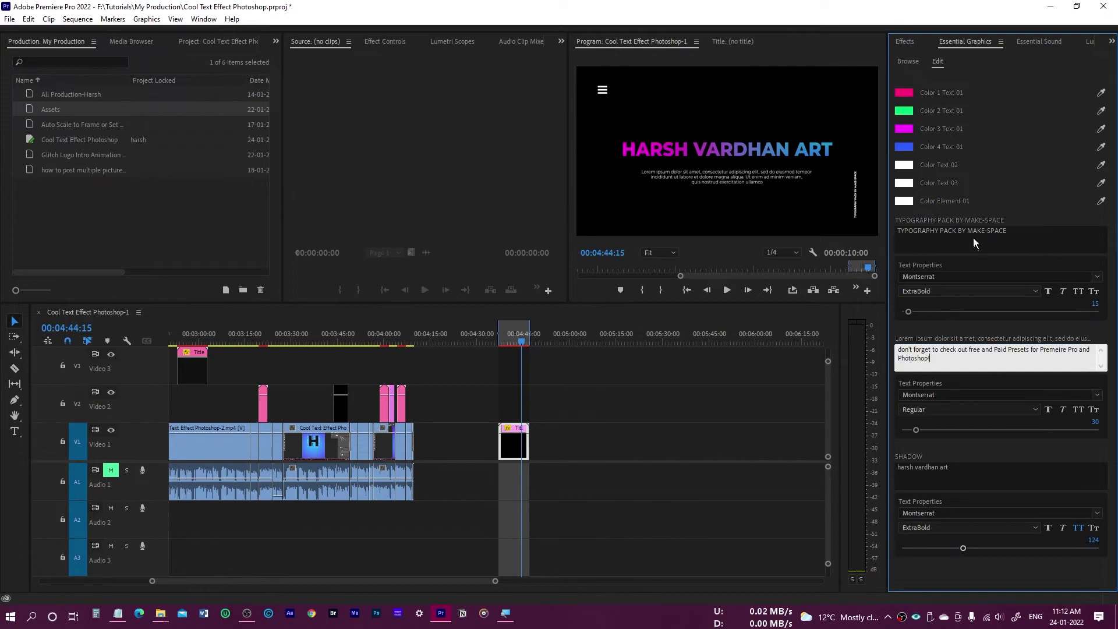
left_click(949, 473)
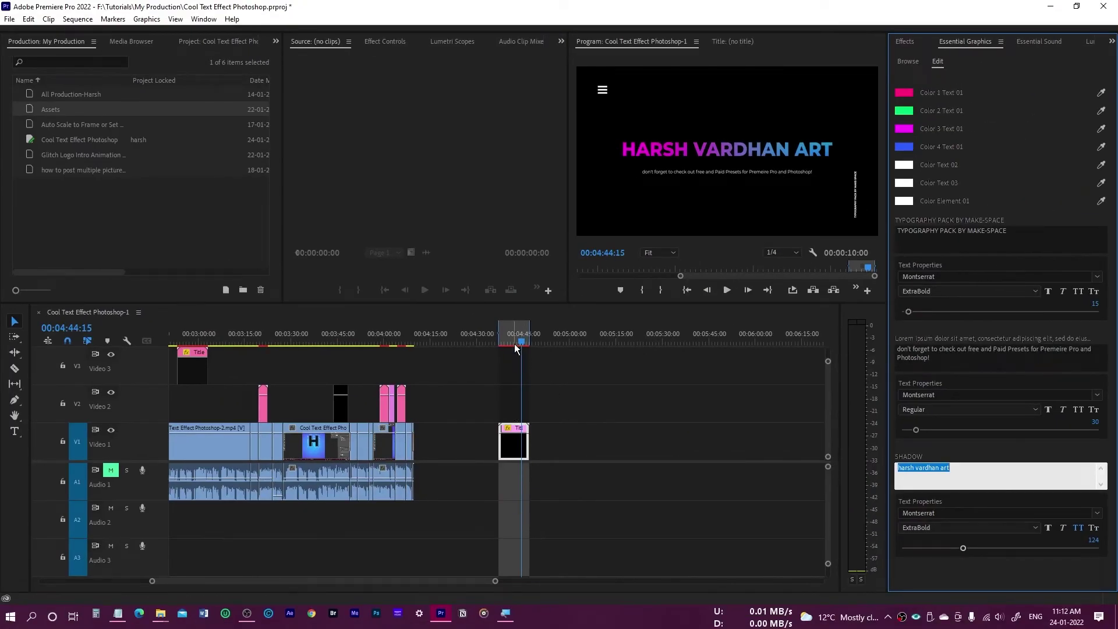
mouse_move(515, 344)
left_mouse_down()
mouse_move(498, 342)
mouse_move(514, 344)
left_mouse_up()
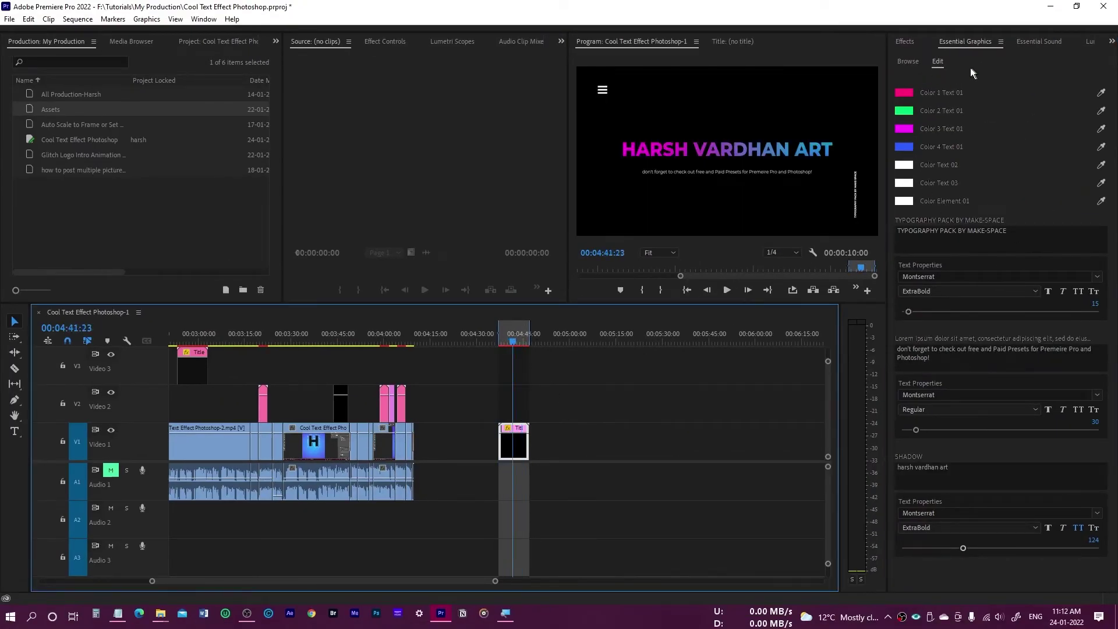
Step: Place the Title 44 template on Video 2 after the Title 49 clip, preview it, and open its editable properties
left_click(909, 61)
scroll(1008, 410, "down", 4)
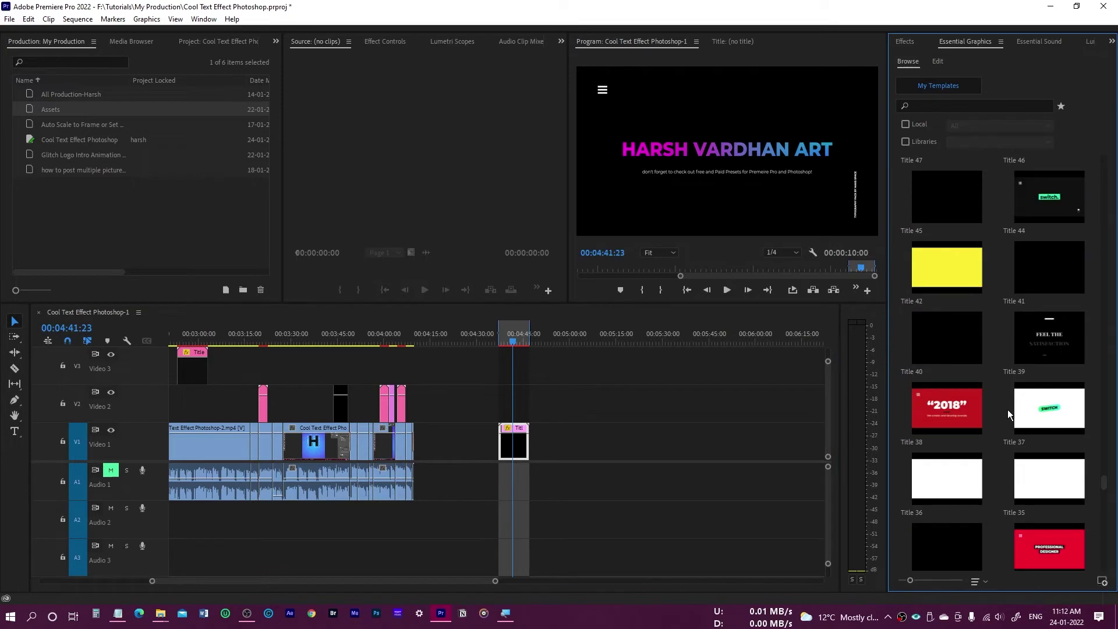
scroll(1019, 373, "up", 2)
left_click_drag(1044, 322, 560, 402)
left_click(555, 336)
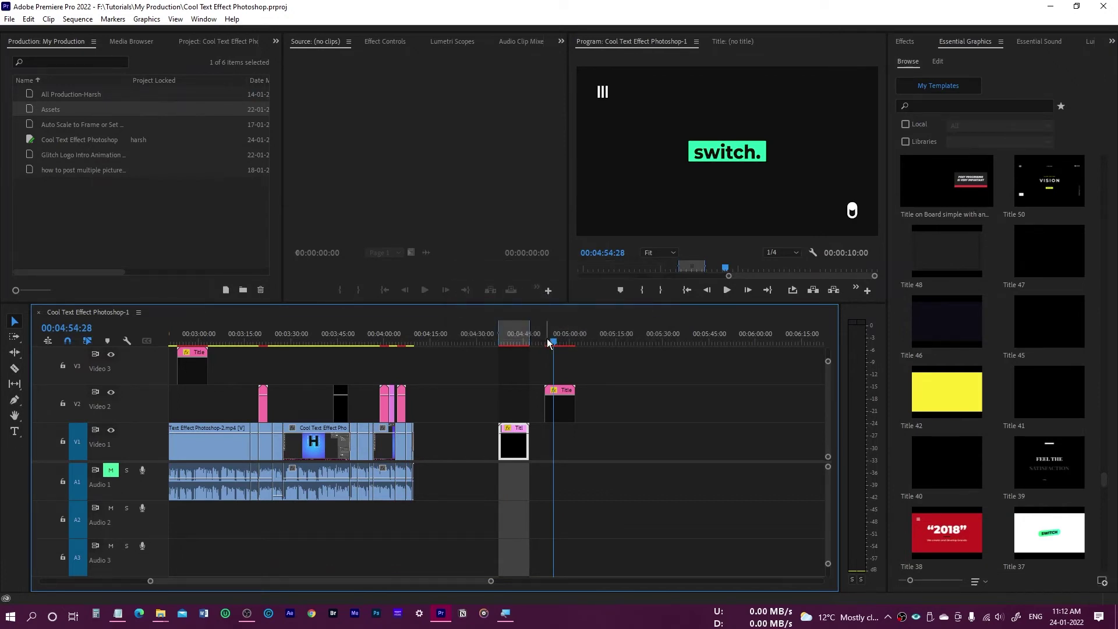
left_click(545, 340)
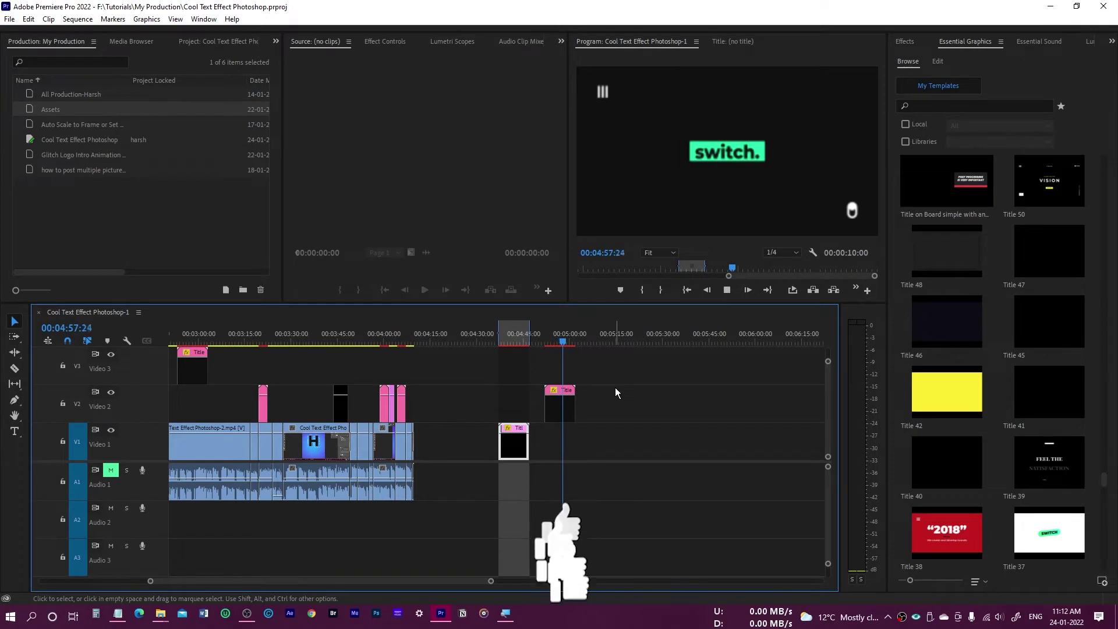
left_click(567, 410)
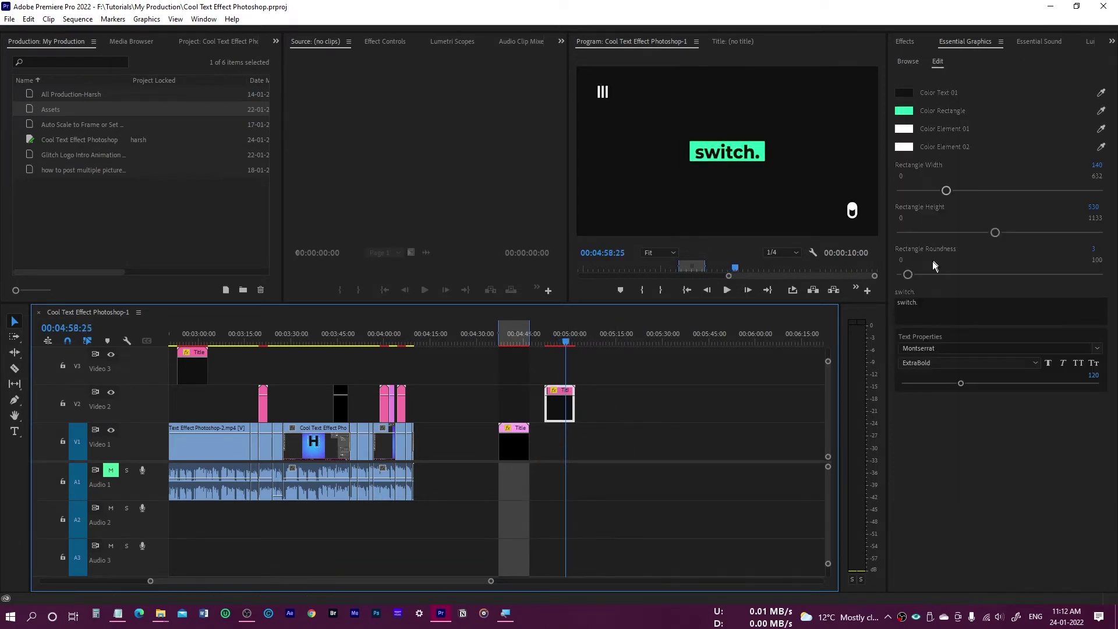
Step: Place the yellow Title 42 template on Video 2 after the Title 44 clip, preview it to 00:05:17:00, and save the project
left_click(907, 62)
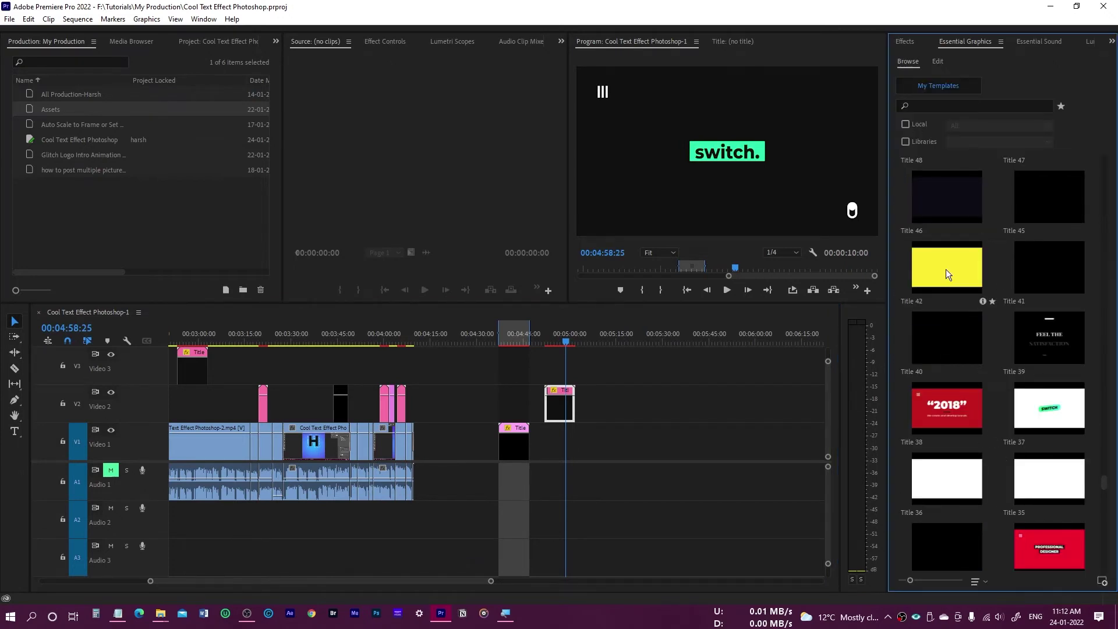
left_click_drag(946, 269, 607, 406)
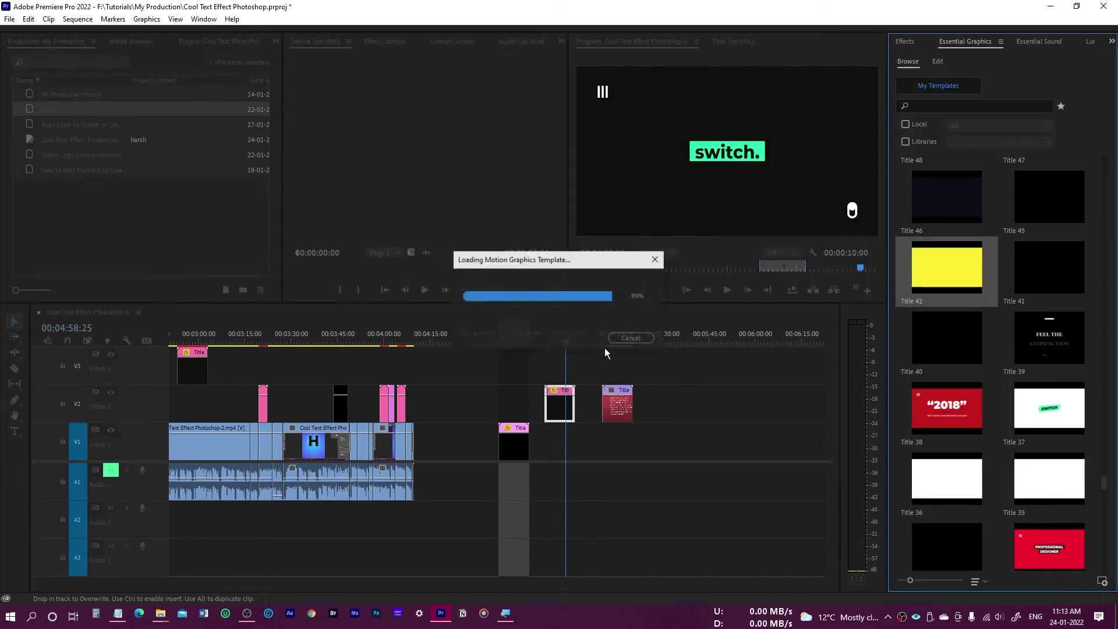
left_click(605, 339)
key("space")
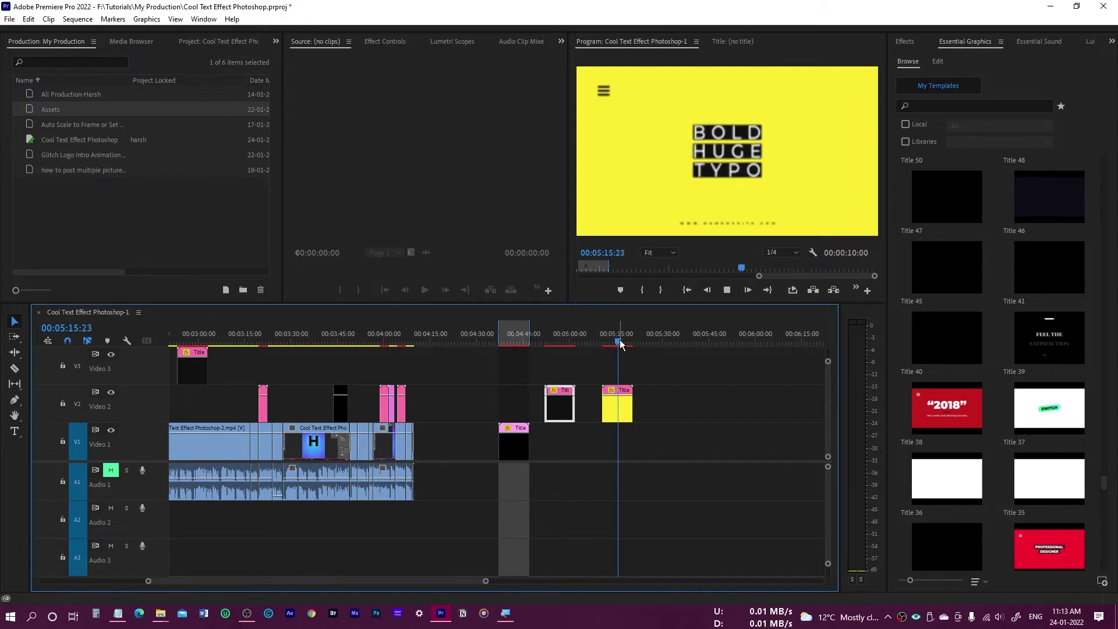
key("space")
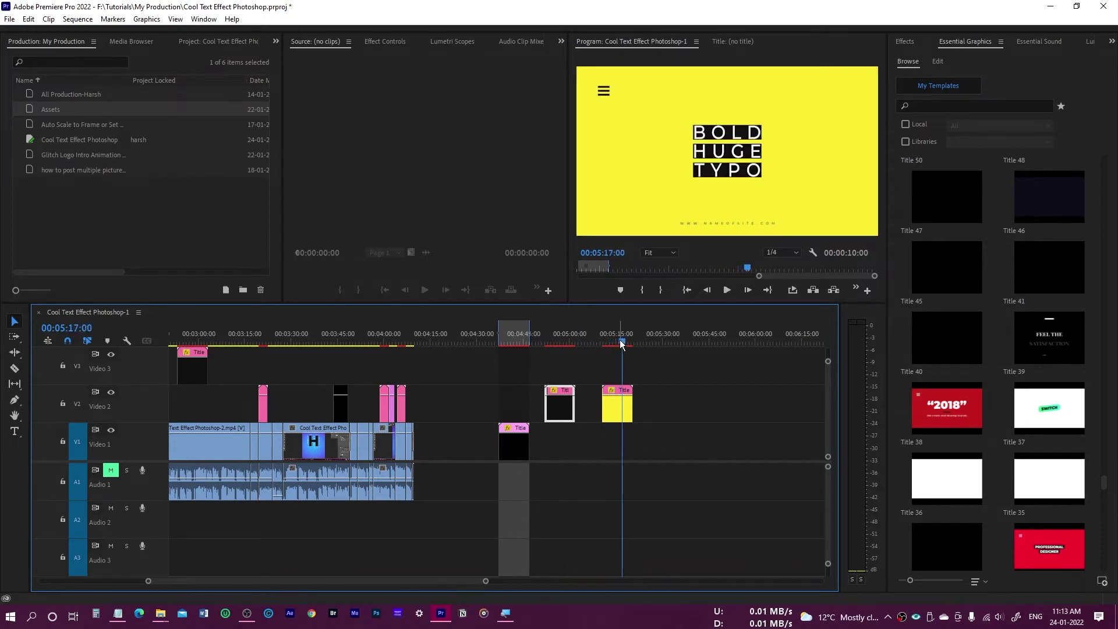
key("ctrl+s")
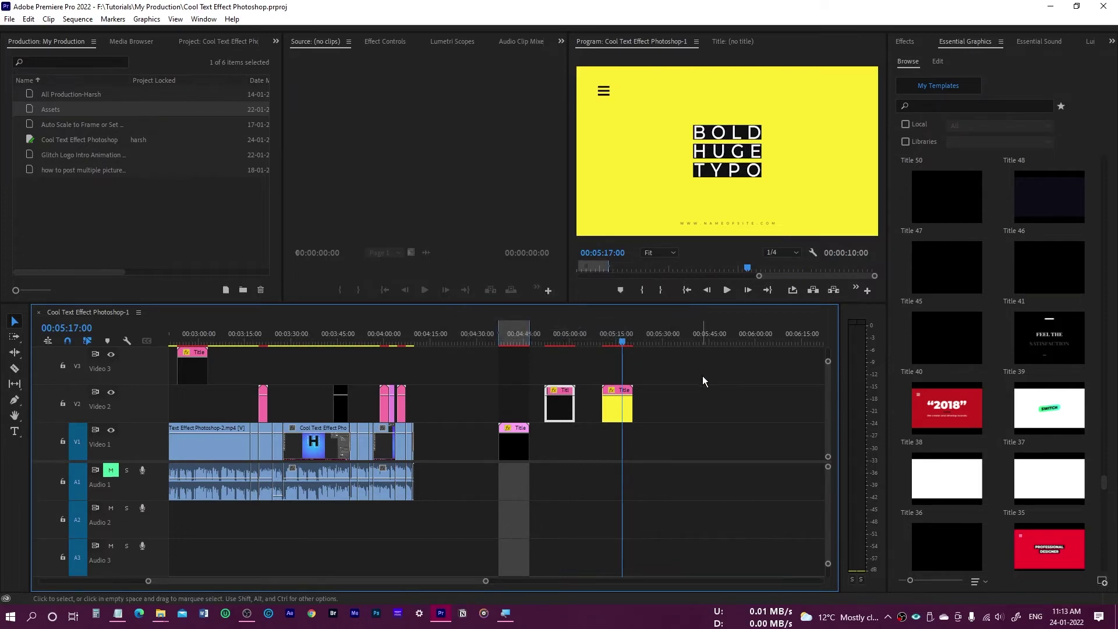
Step: Add the typography pack's Youtube folder, inside Social Media Elements, to the additional motion graphics template folders
left_click(1001, 42)
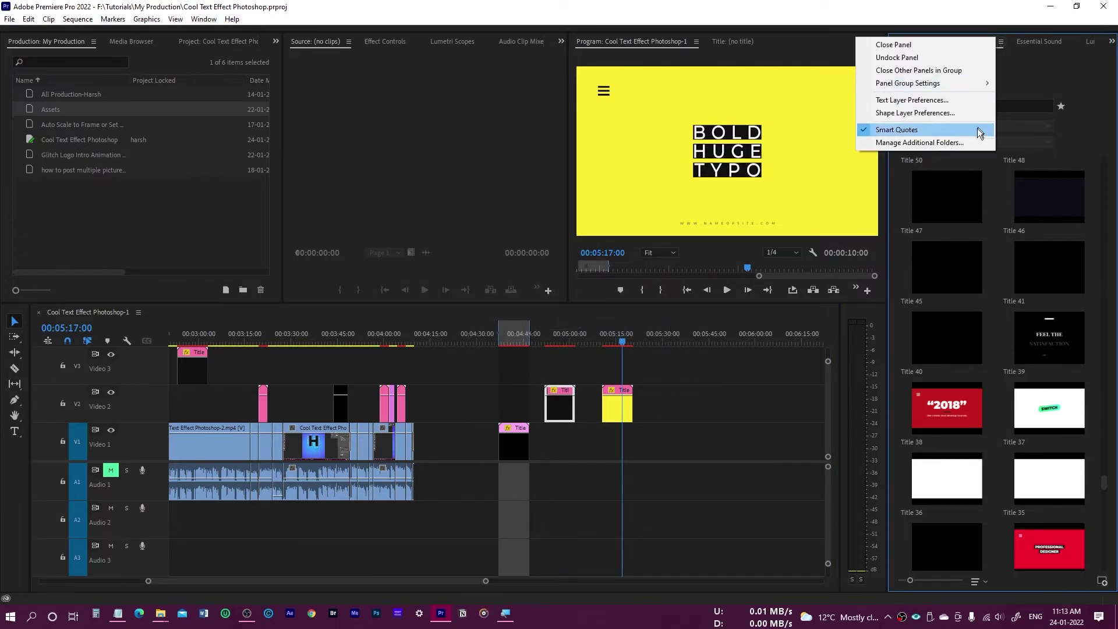
left_click(967, 143)
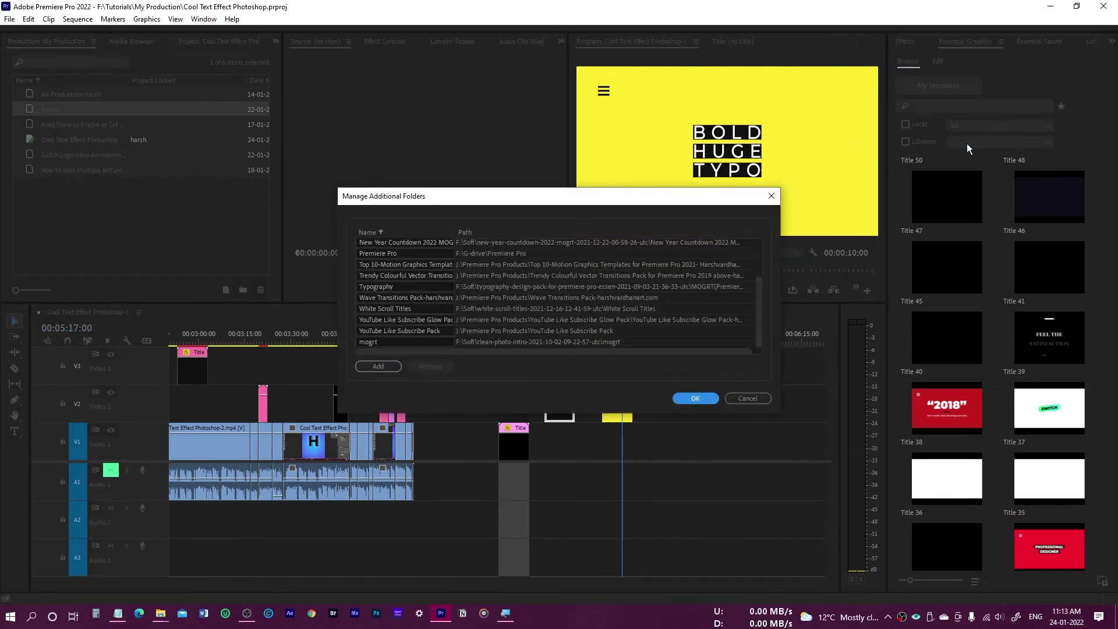
left_click(382, 366)
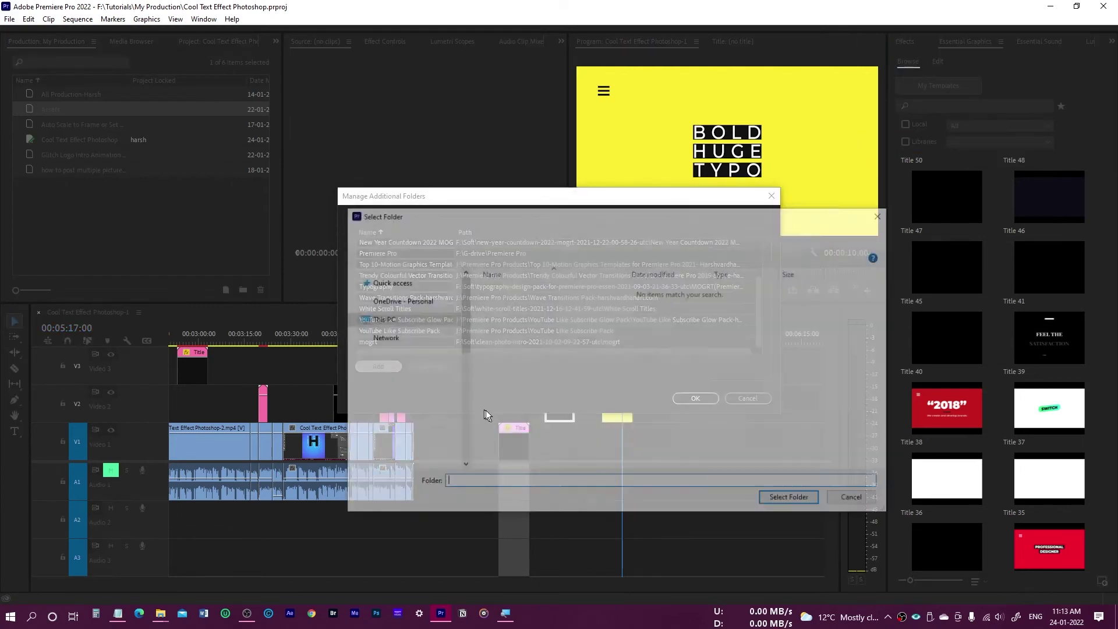
left_click(475, 237)
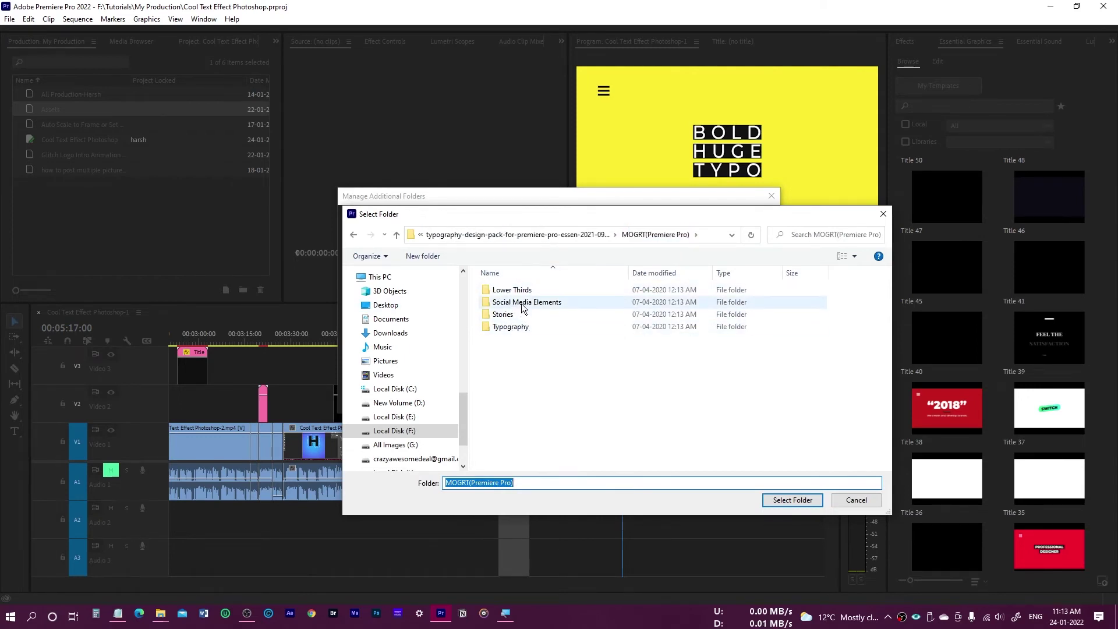
double_click(522, 302)
double_click(515, 303)
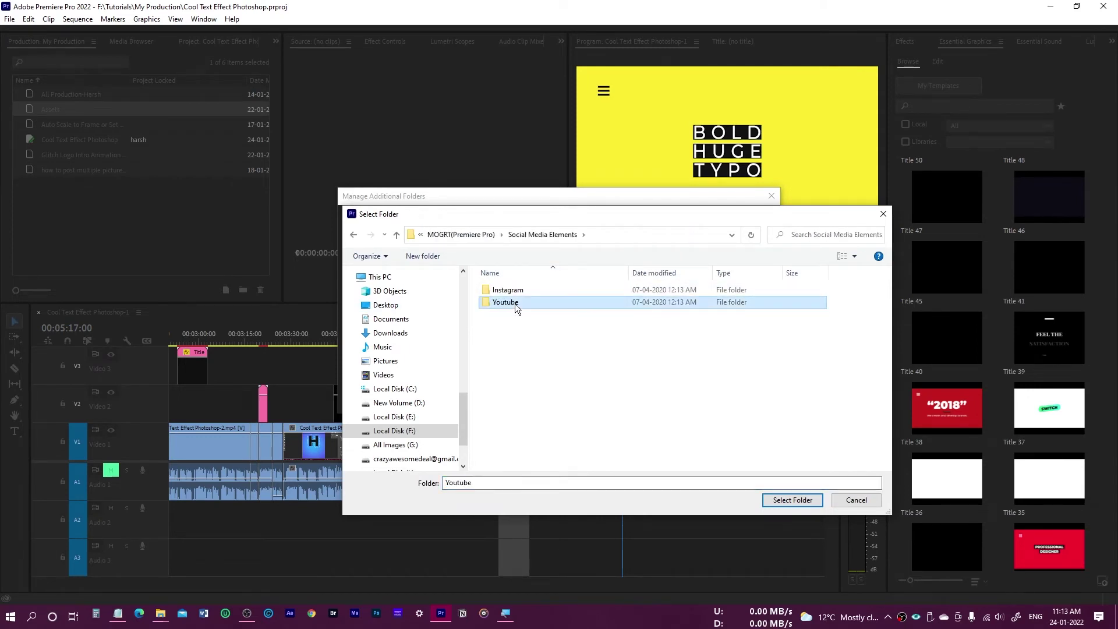
left_click(808, 502)
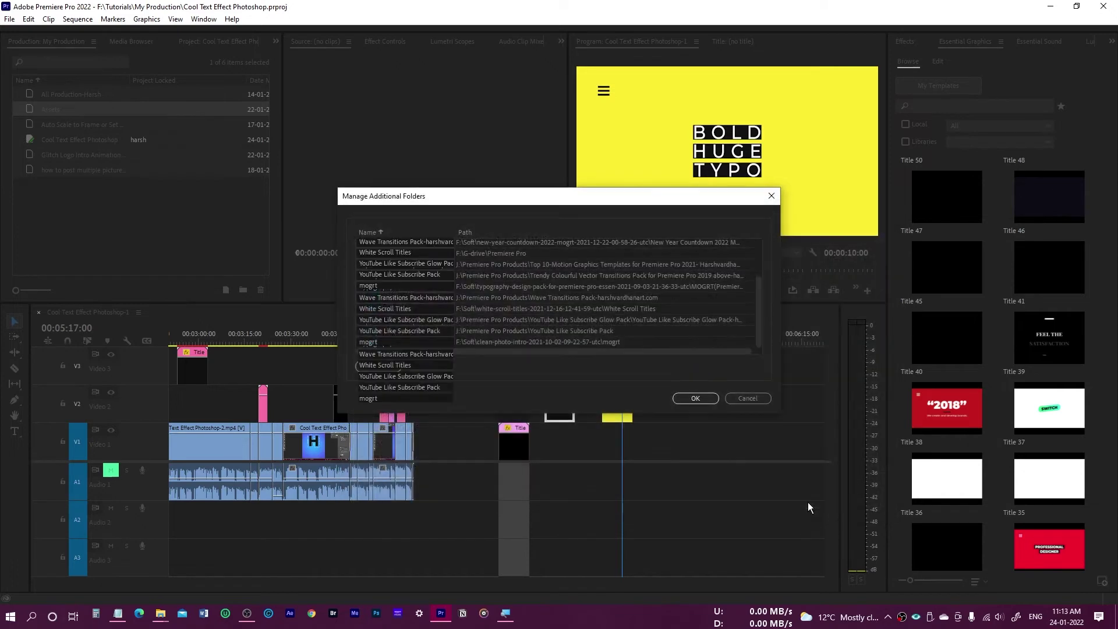
left_click(708, 398)
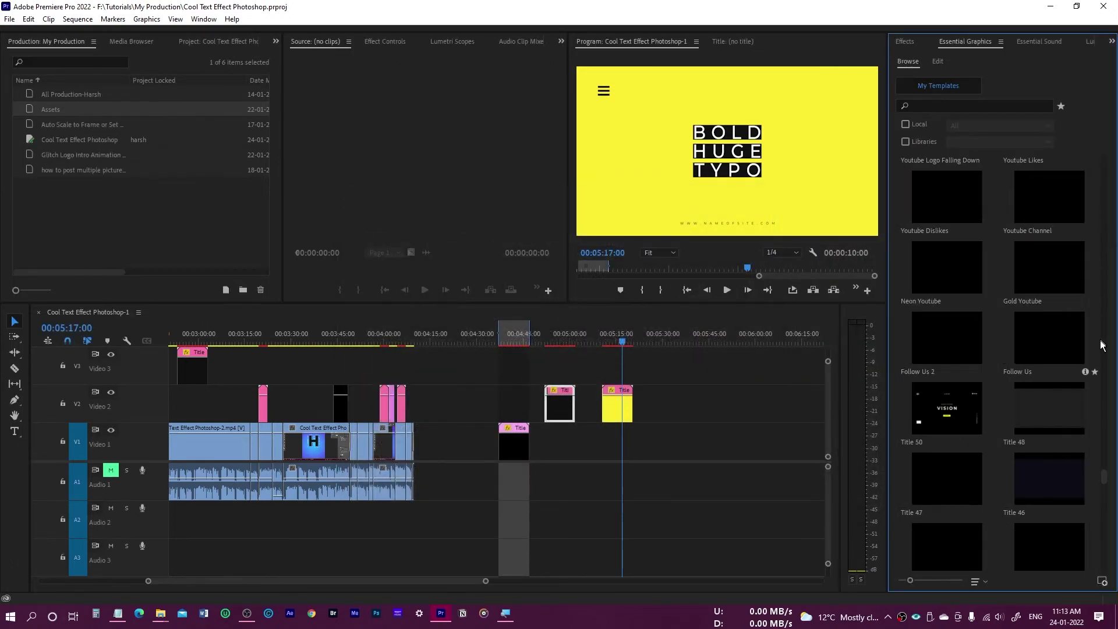
Step: Place the Youtube Logo Falling Down template on Video 2 after the Title 42 clip and preview its animation
scroll(1046, 303, "up", 2)
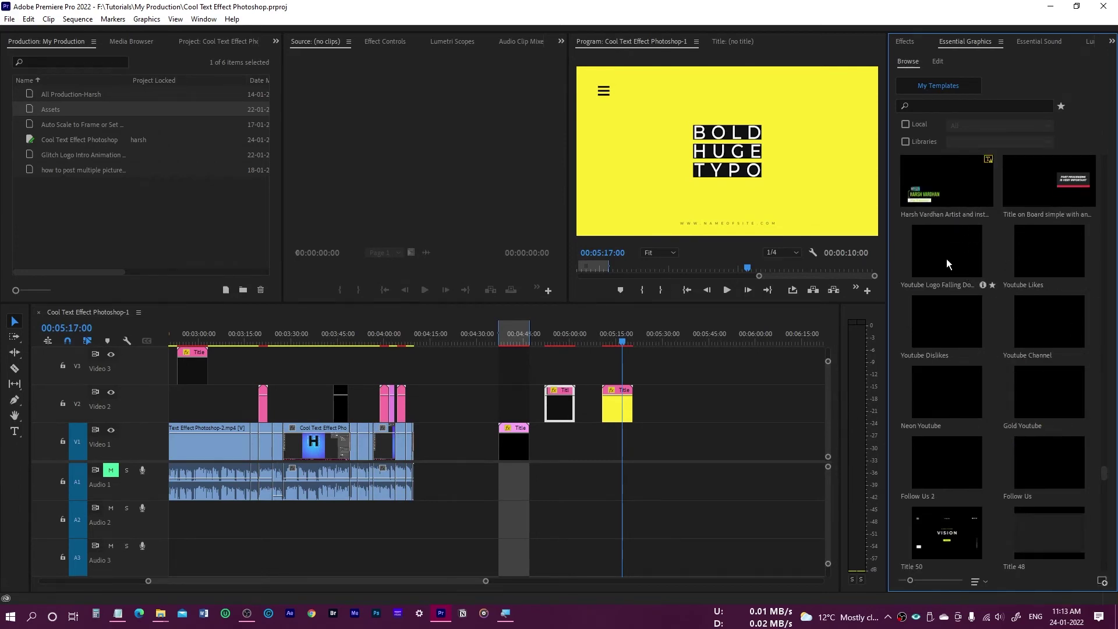
left_click_drag(957, 256, 666, 342)
left_click(655, 338)
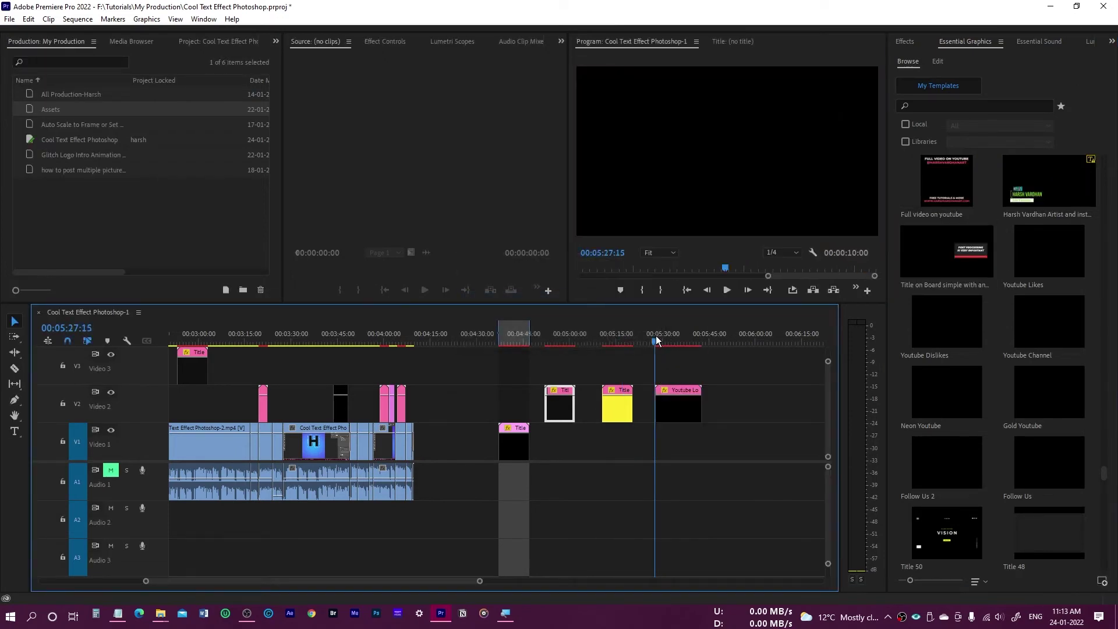
key("space")
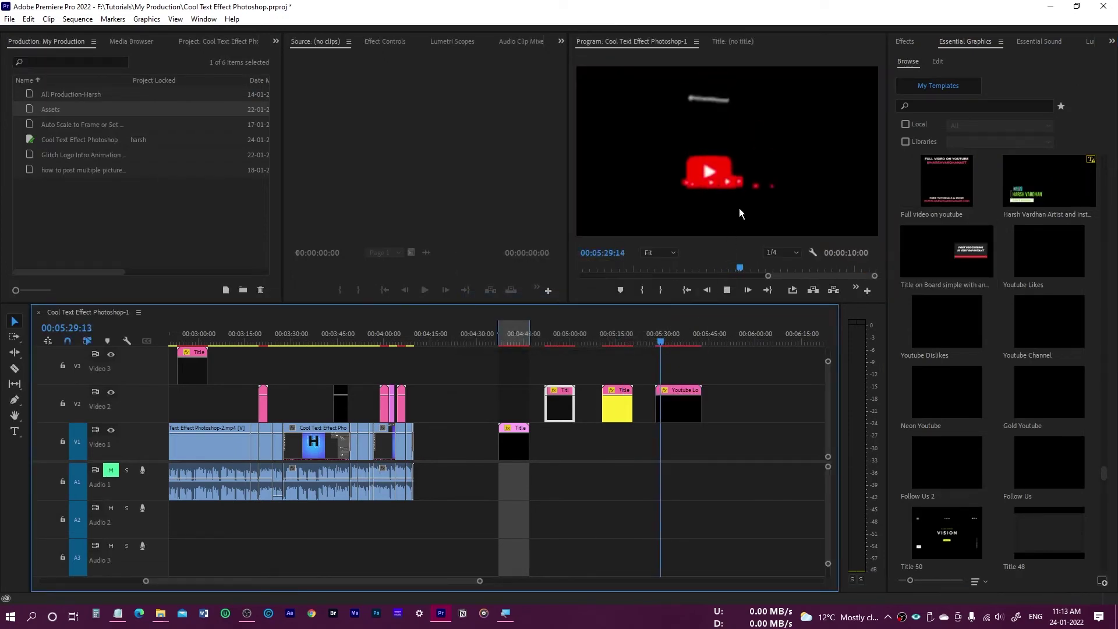
left_click(683, 344)
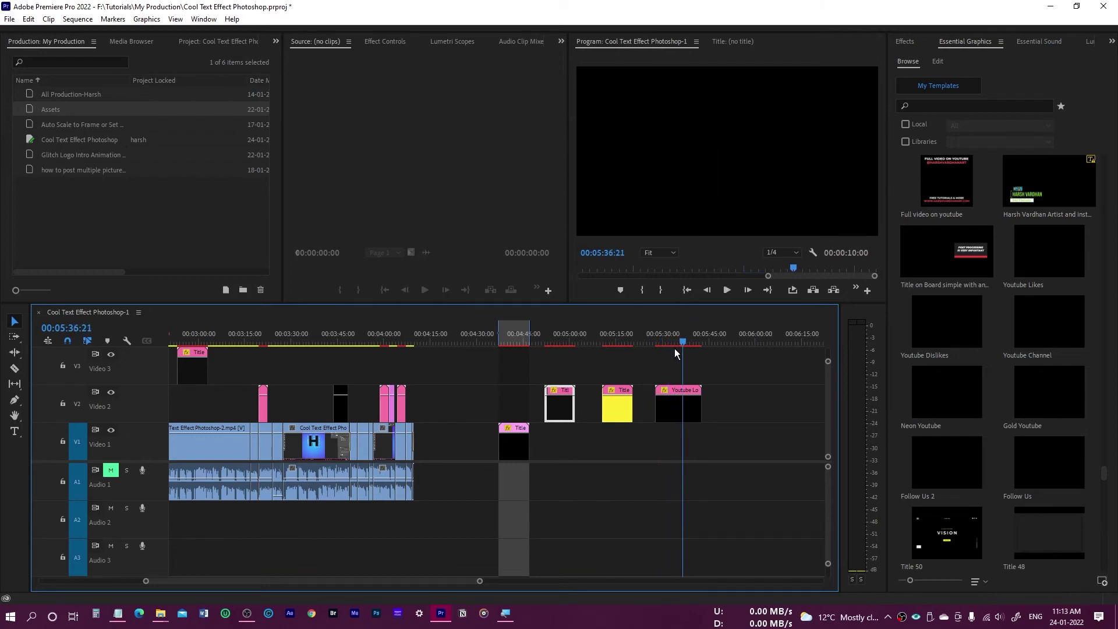
Step: Replace the placeholder channel name in the Youtube Logo Falling Down clip with the artist's channel handle, keeping the @ sign
left_click(679, 402)
left_click(938, 62)
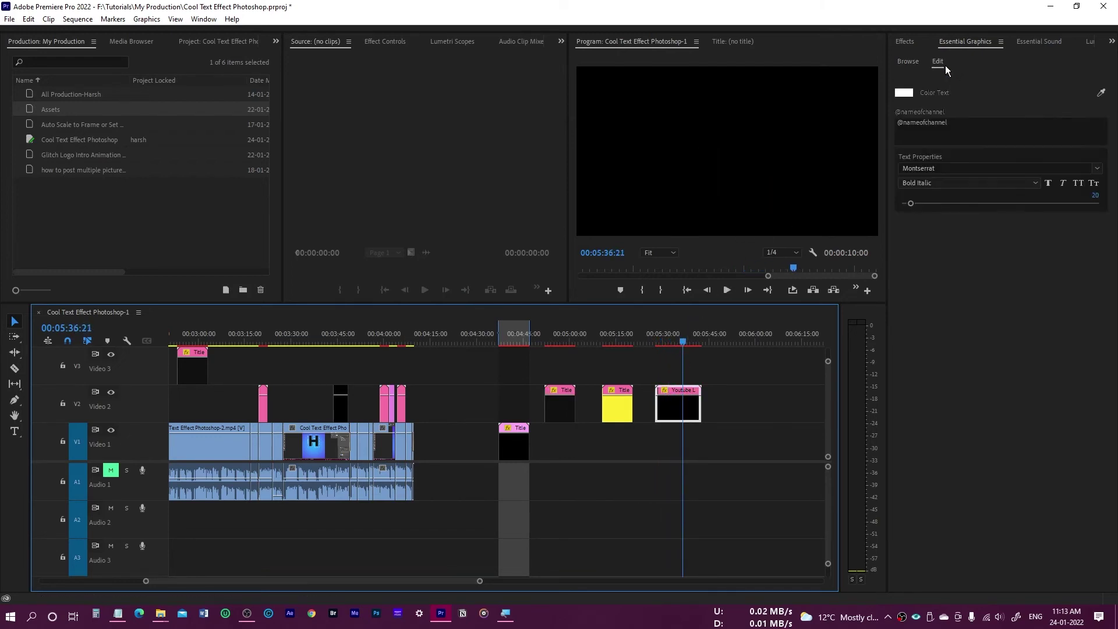
left_click(959, 124)
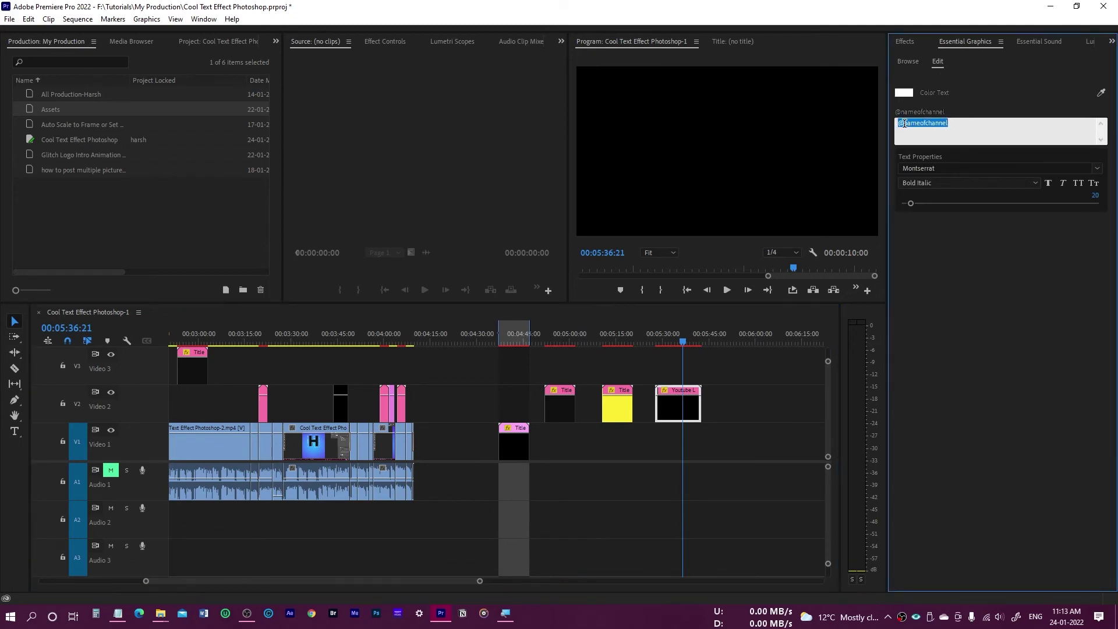
left_click_drag(904, 123, 980, 124)
type("harshvardhanart")
Step: Set the program playback resolution to 1/2 and preview the edited Youtube Logo Falling Down clip to 00:05:30:25
left_click(662, 342)
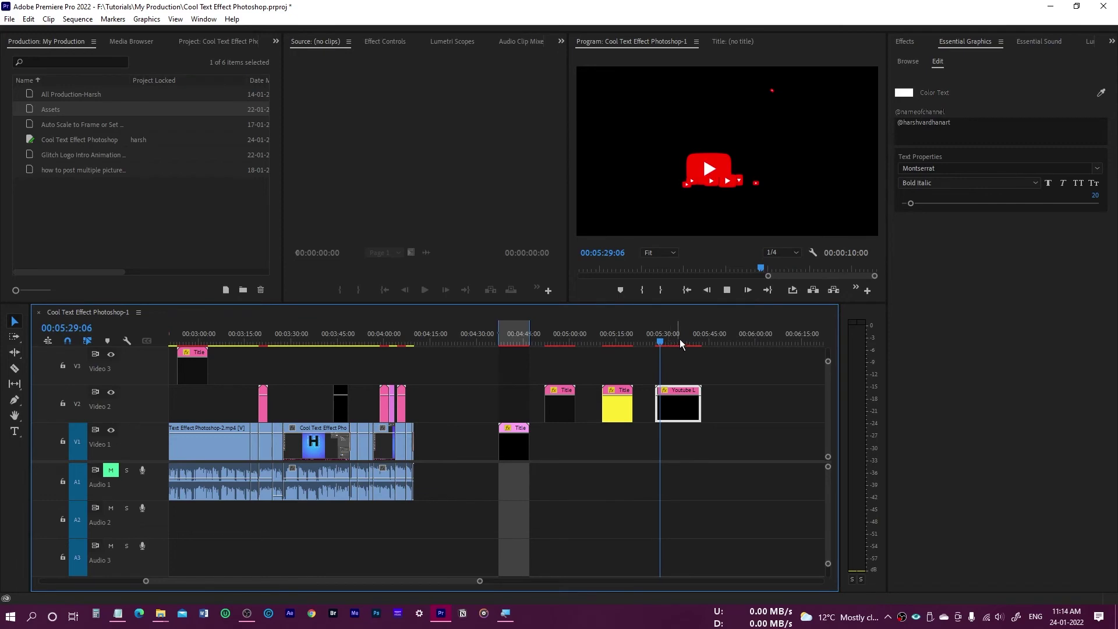
key("space")
left_click(792, 253)
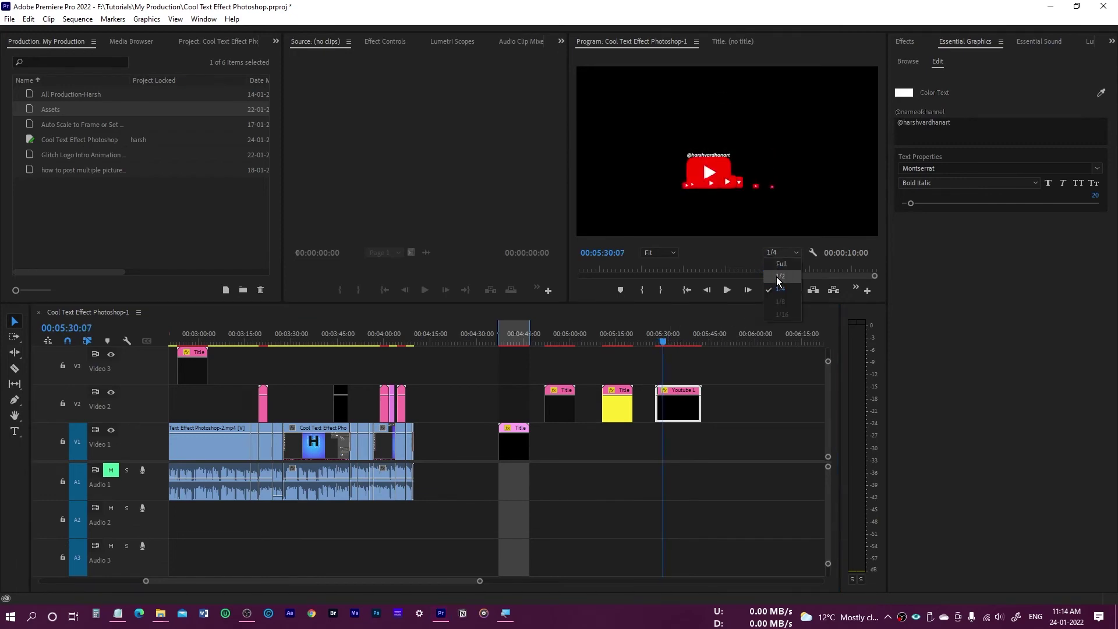
left_click(778, 278)
left_click(657, 342)
key("space")
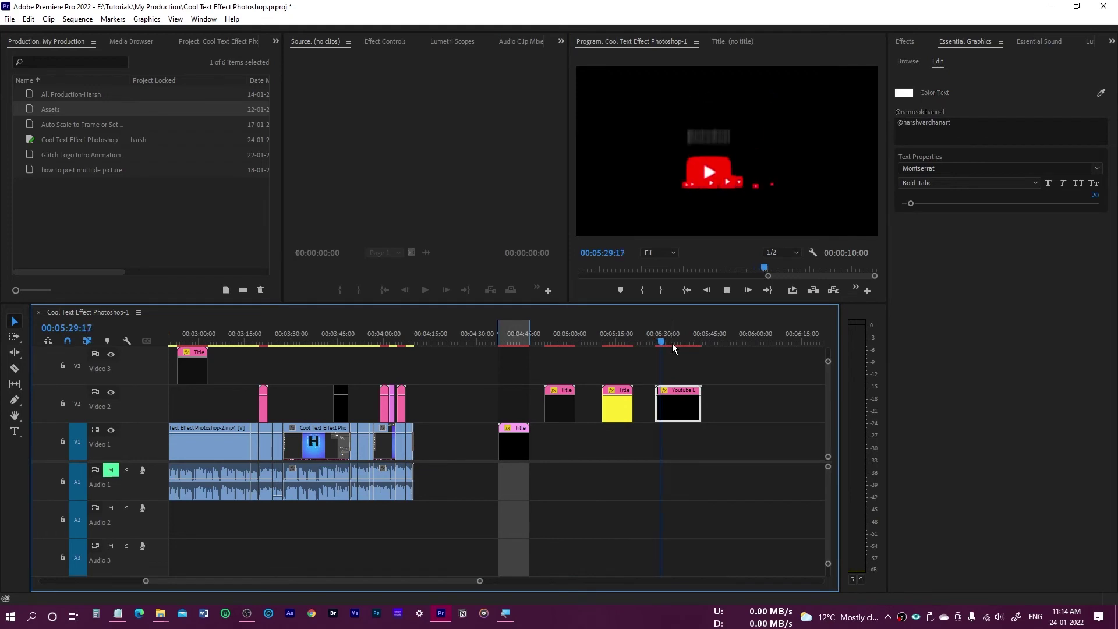
key("space")
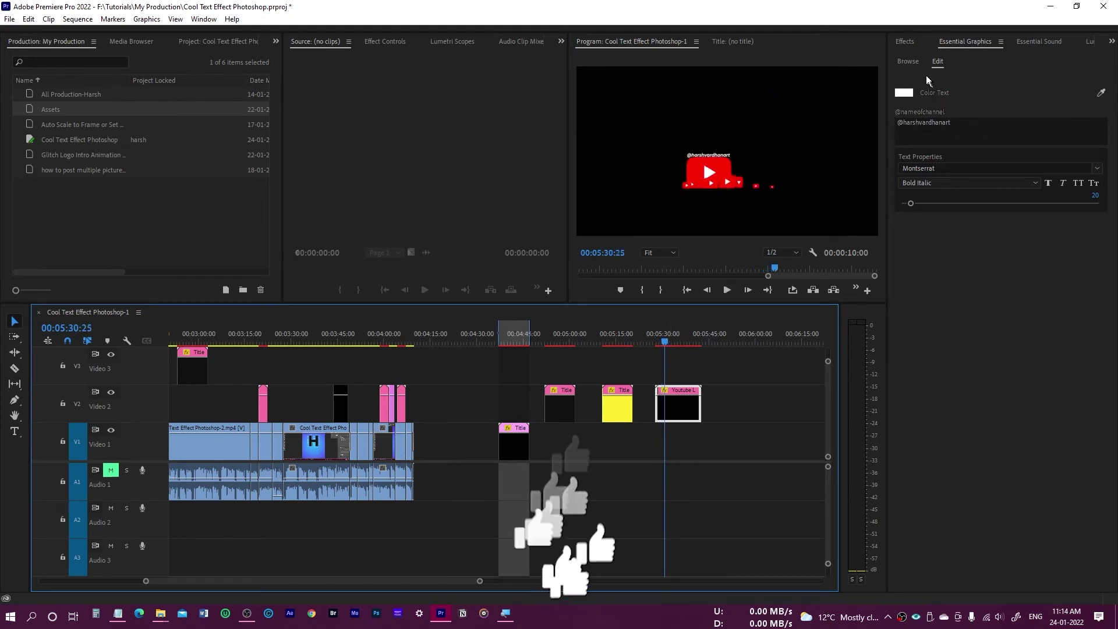
Step: Place the Youtube Channel template on Video 2 after the Youtube Logo Falling Down clip and preview it to 00:05:58:25
left_click(910, 62)
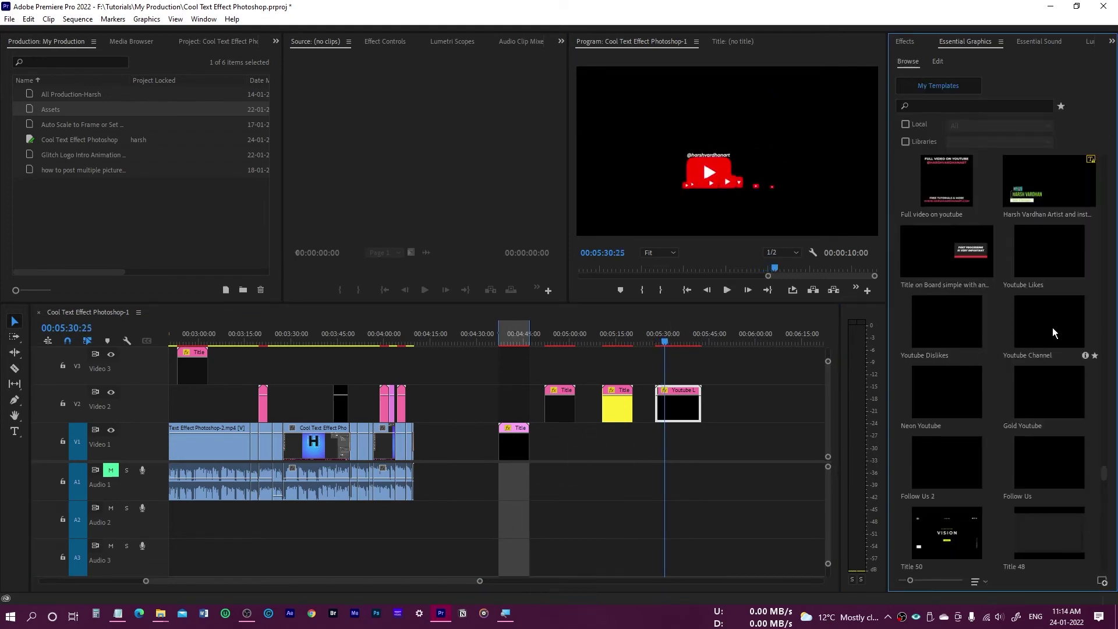
left_click_drag(1057, 322, 743, 402)
left_click(735, 334)
key("space")
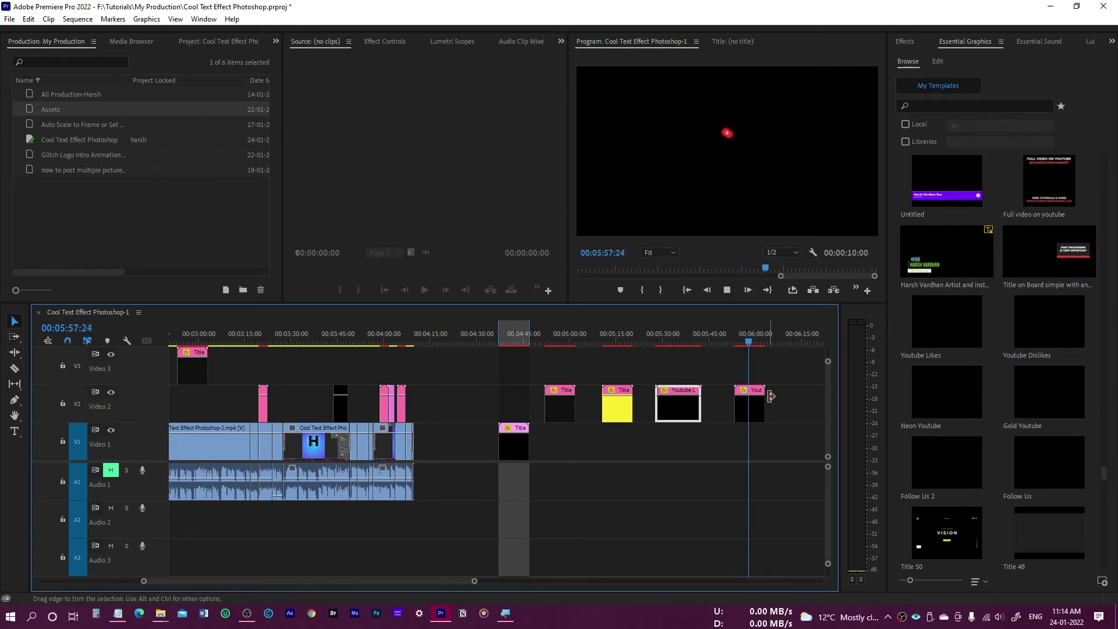
key("space")
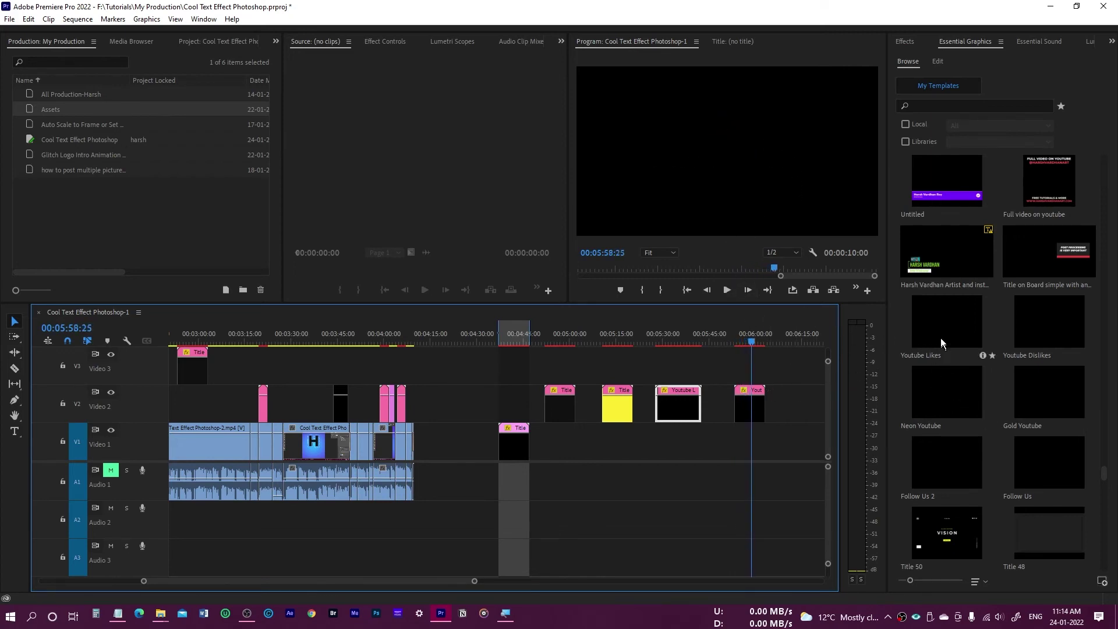
Step: Place the Youtube Likes template on Video 2 after the Youtube Channel clip, preview it, and return to the template library
left_click_drag(941, 337, 777, 334)
left_click(800, 409)
key("space")
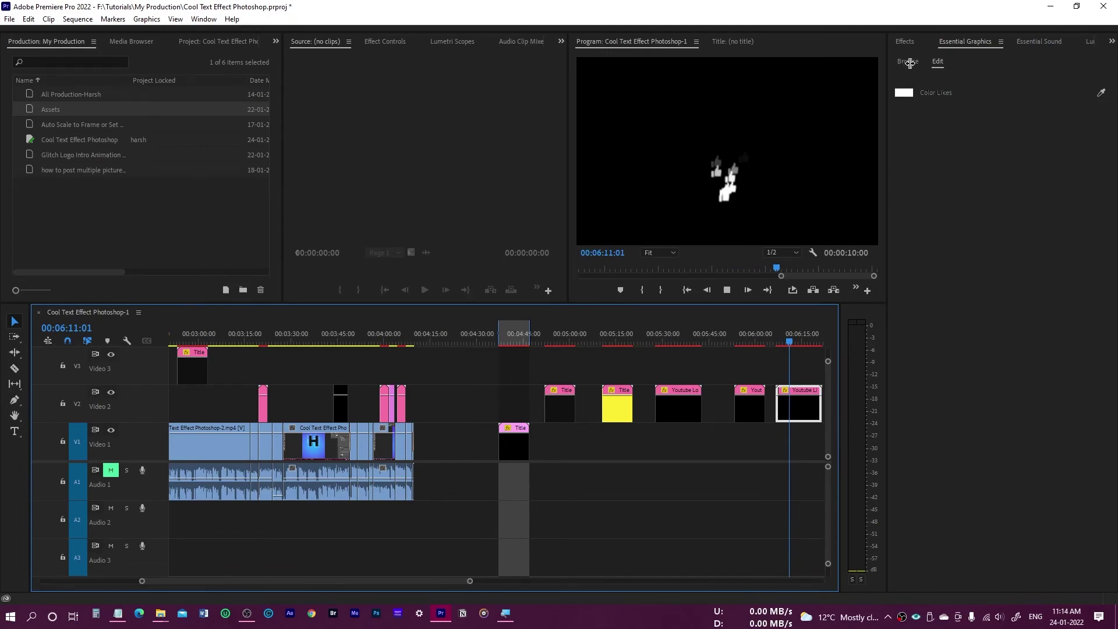
left_click(910, 63)
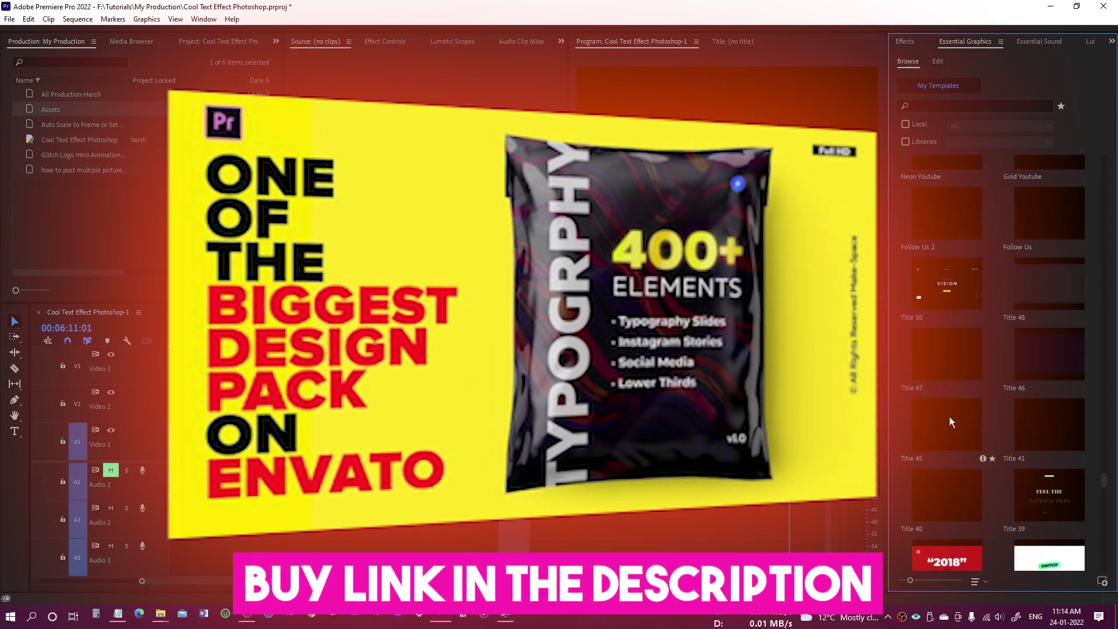